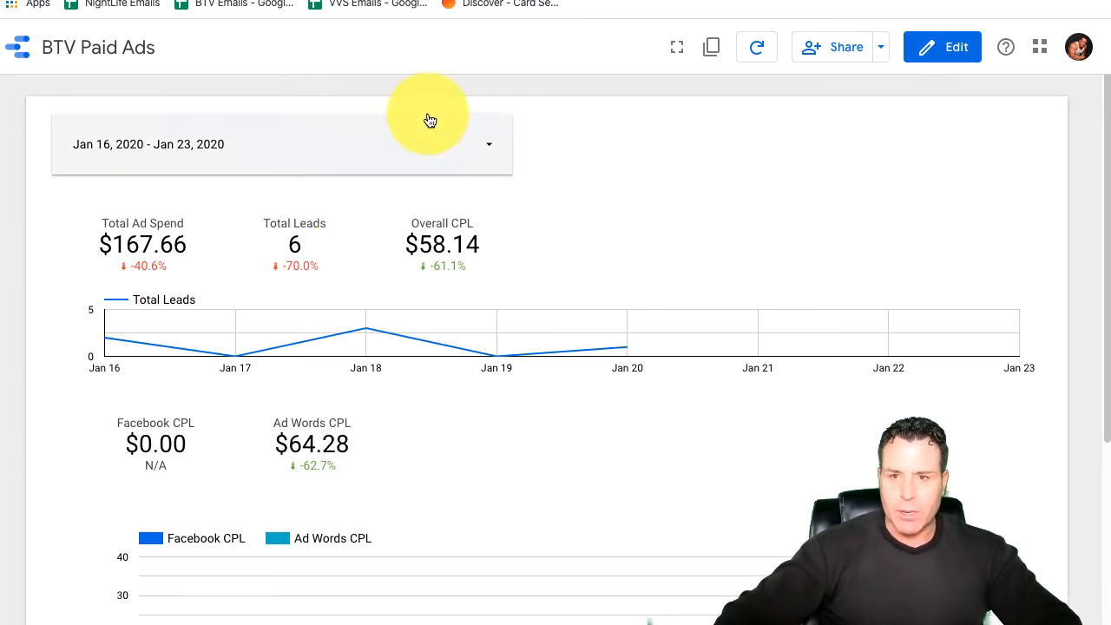
Step: Review the BTV Paid Ads report's spend, lead totals and Facebook and Ad Words cost-per-lead charts
scroll(658, 310, "down", 1)
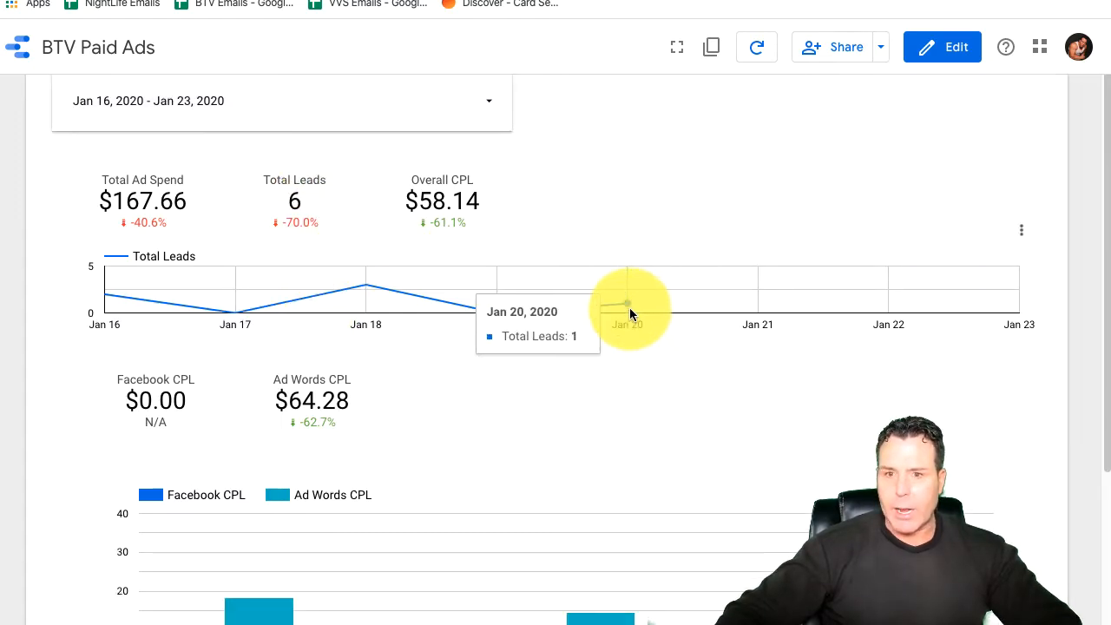
scroll(629, 310, "down", 3)
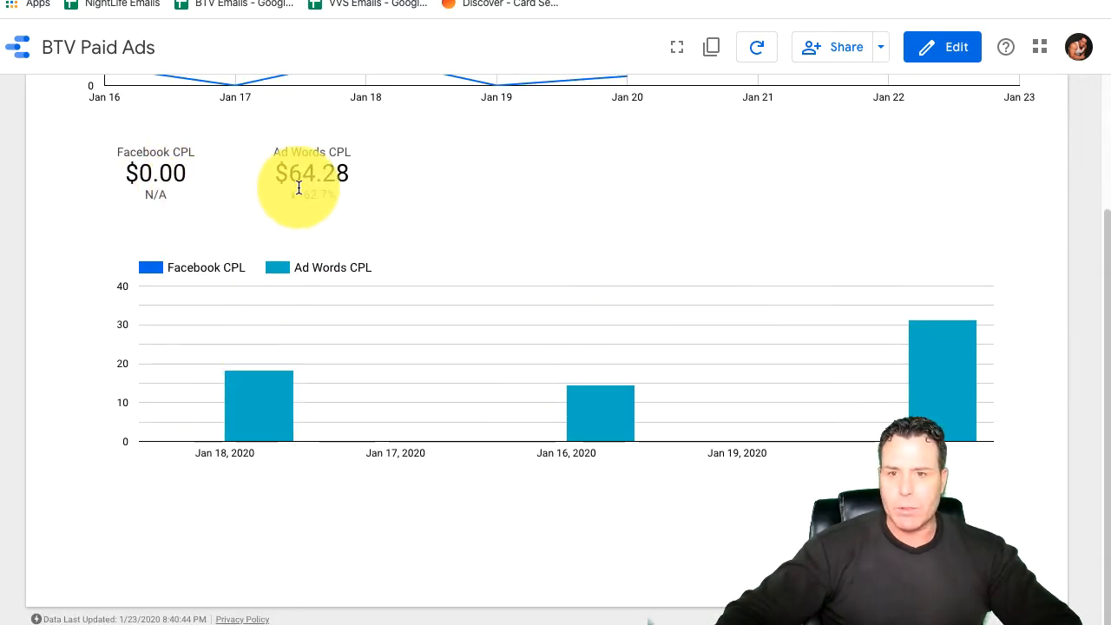
scroll(356, 314, "up", 3)
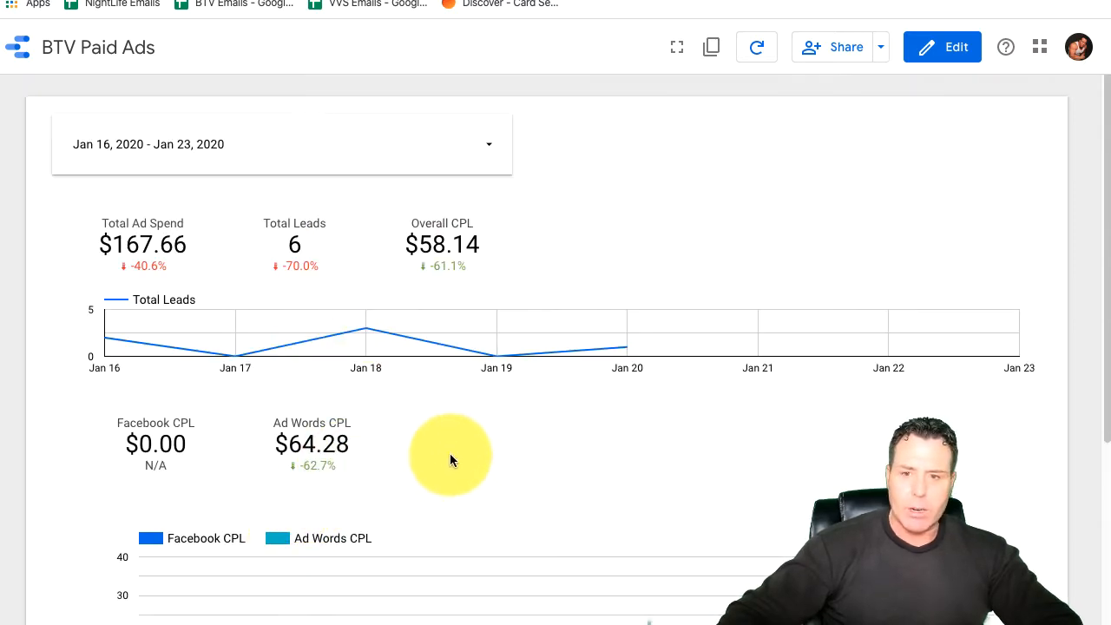
right_click(311, 449)
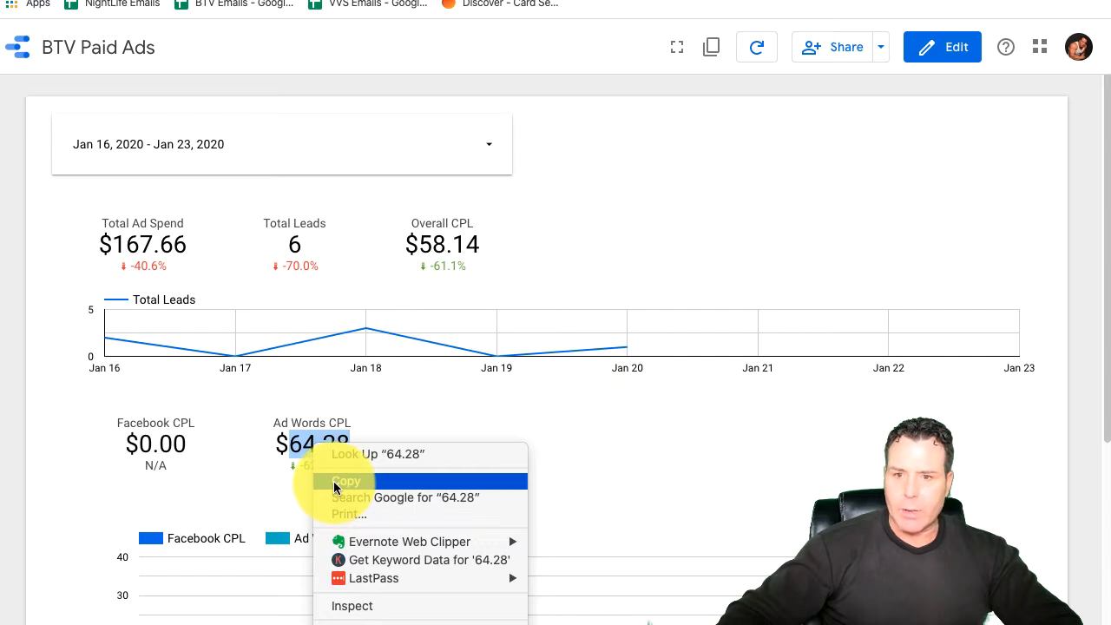
Step: Open the report for editing, duplicate the Ad Words CPL scorecard and line the copy up beside the original
left_click(933, 52)
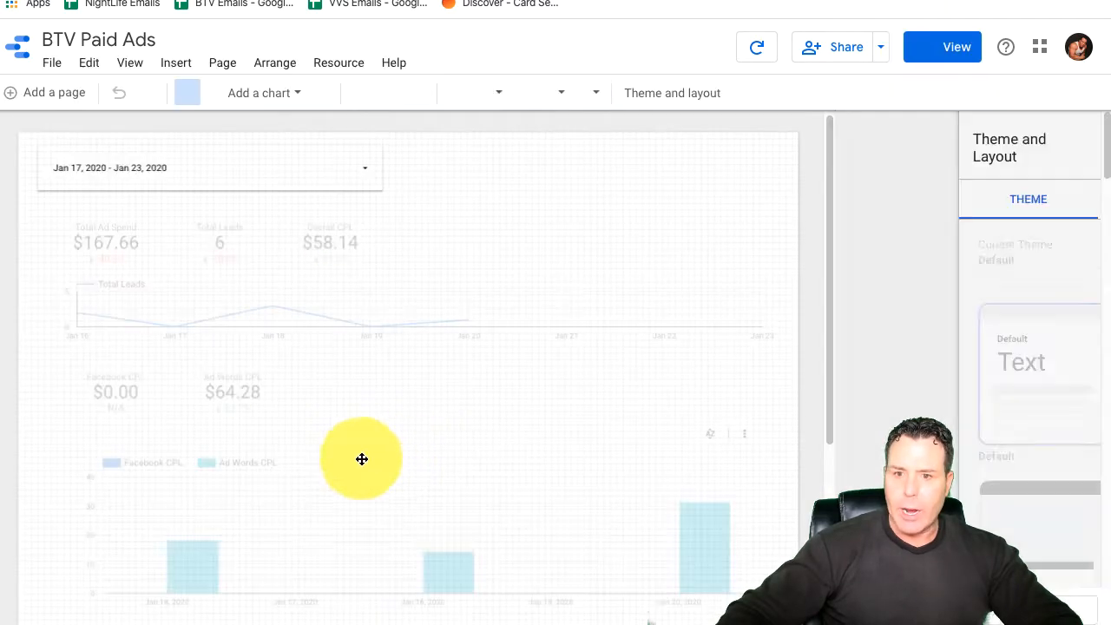
right_click(241, 392)
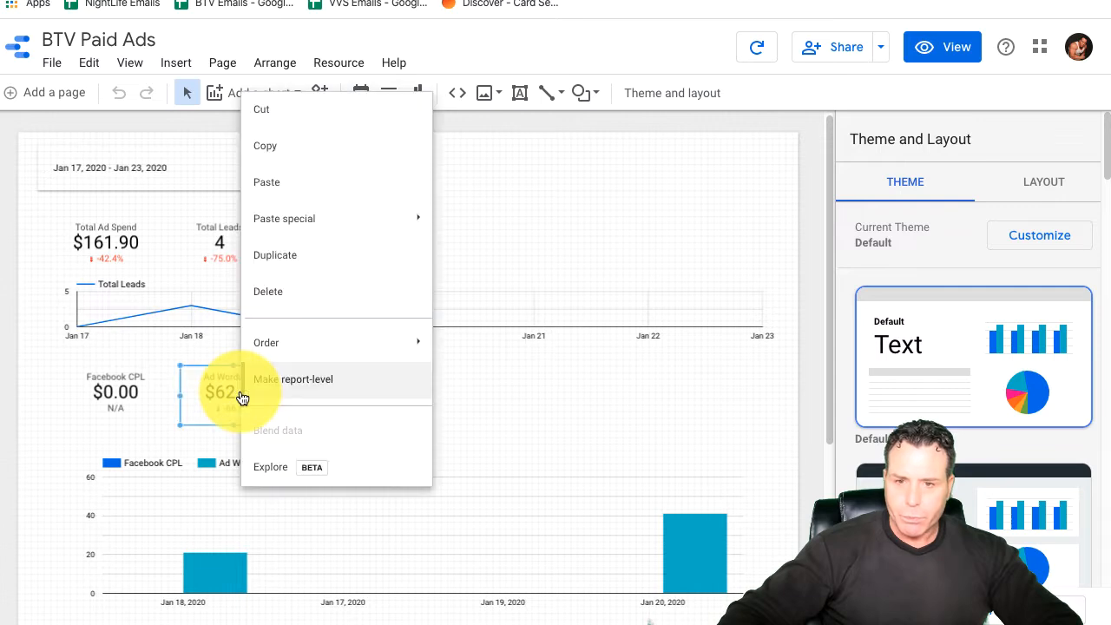
left_click(273, 153)
right_click(266, 403)
left_click(303, 187)
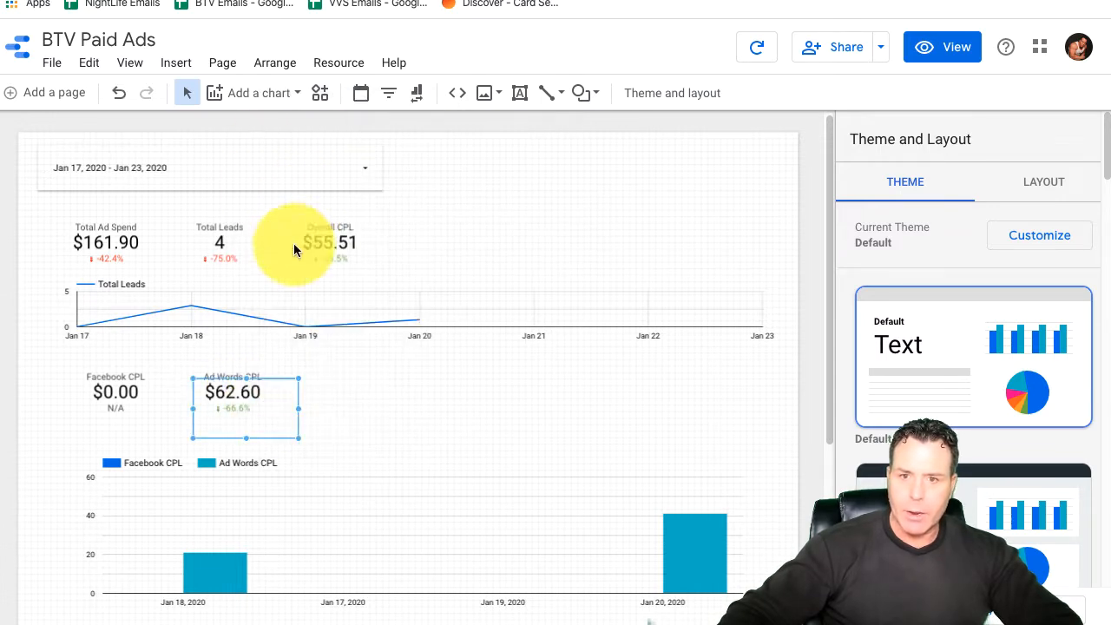
left_click_drag(269, 440, 253, 391)
left_click_drag(382, 389, 357, 403)
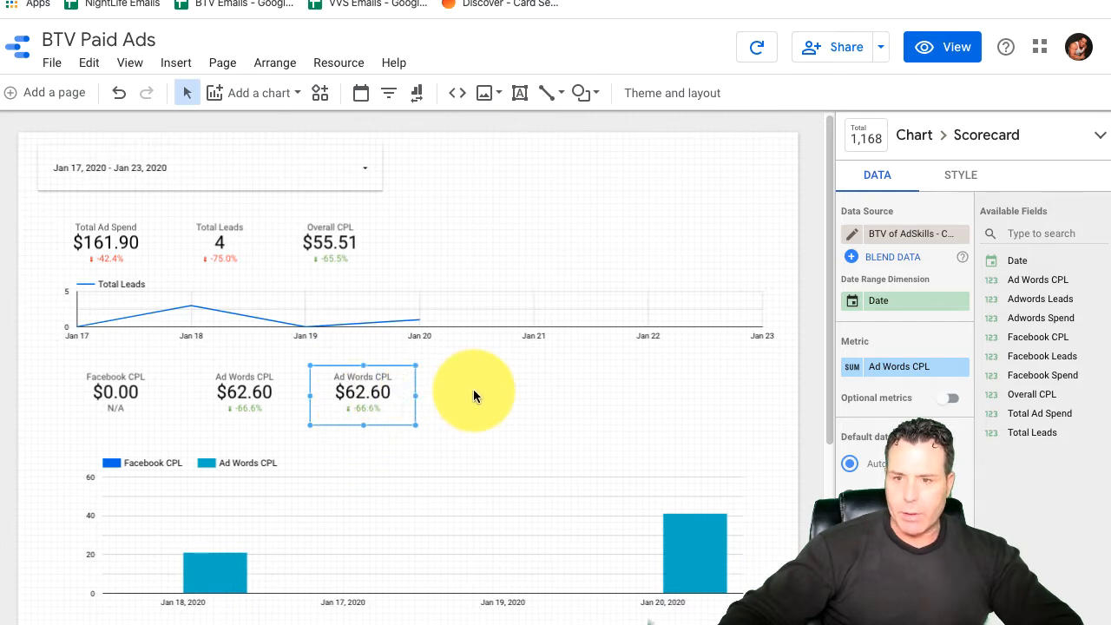
left_click(579, 395)
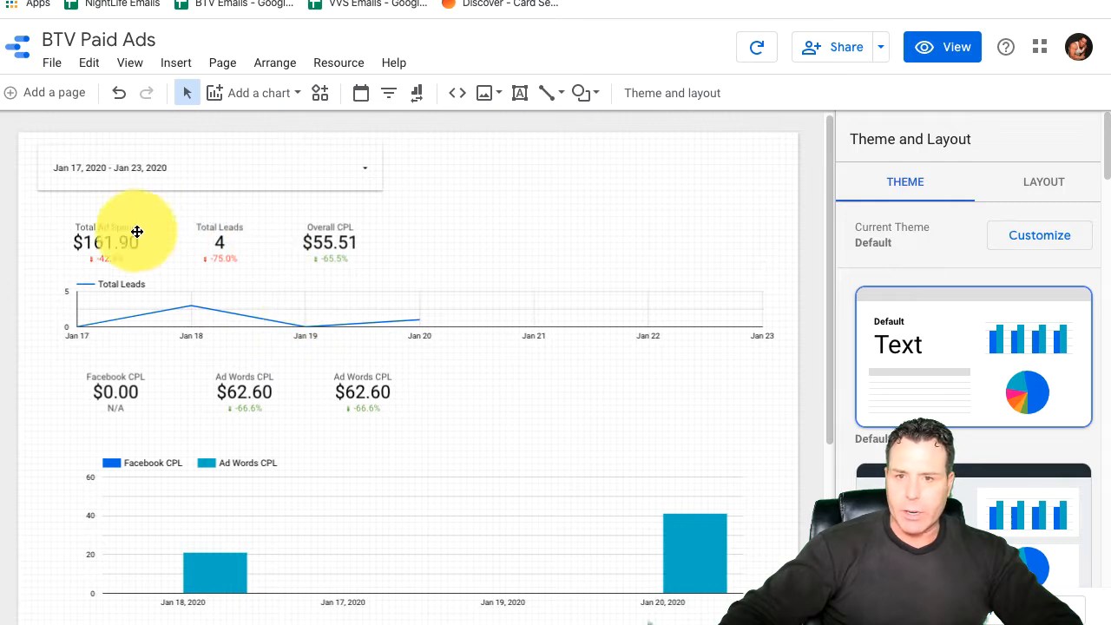
Step: Paste another copy of the Ad Words CPL scorecard and delete it
right_click(372, 391)
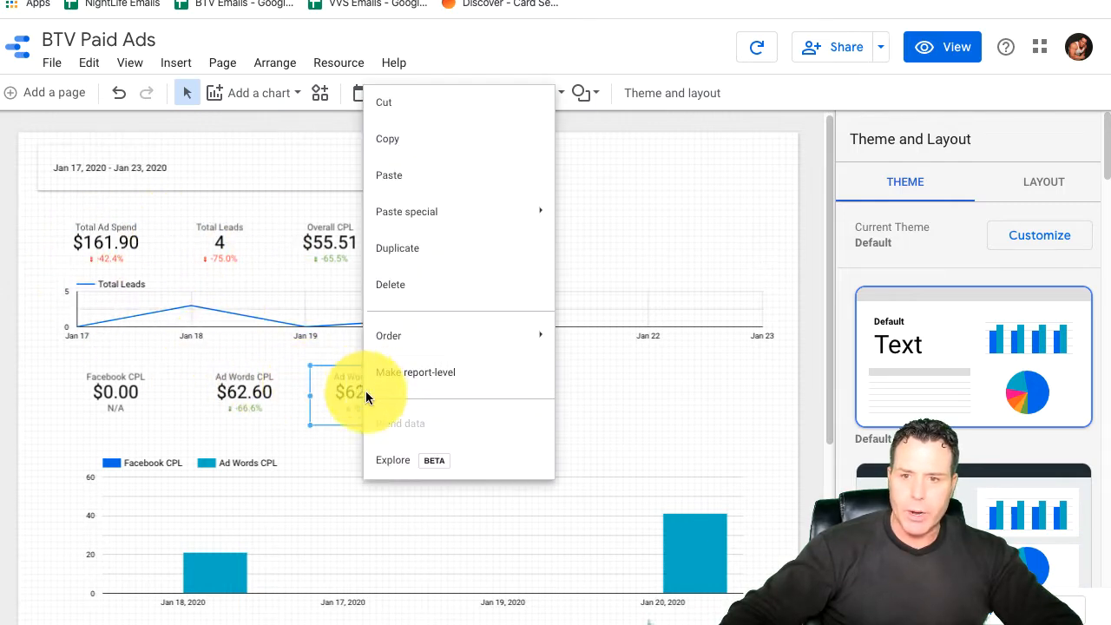
left_click(390, 179)
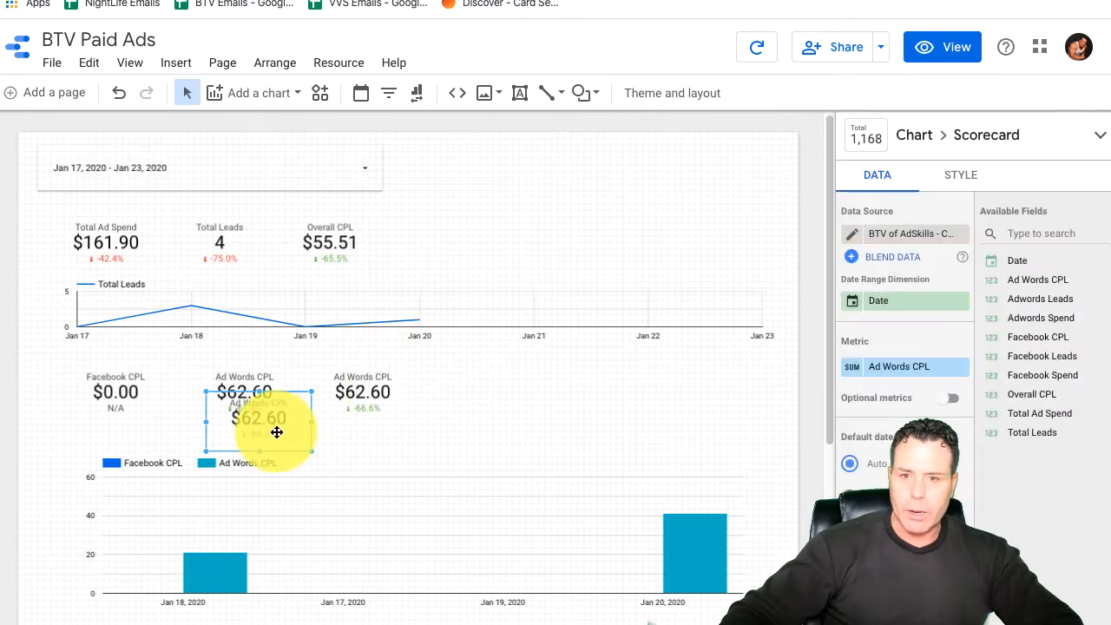
key("Delete")
Step: Delete the remaining duplicate Ad Words CPL scorecard and return the report to viewing mode
left_click(365, 387)
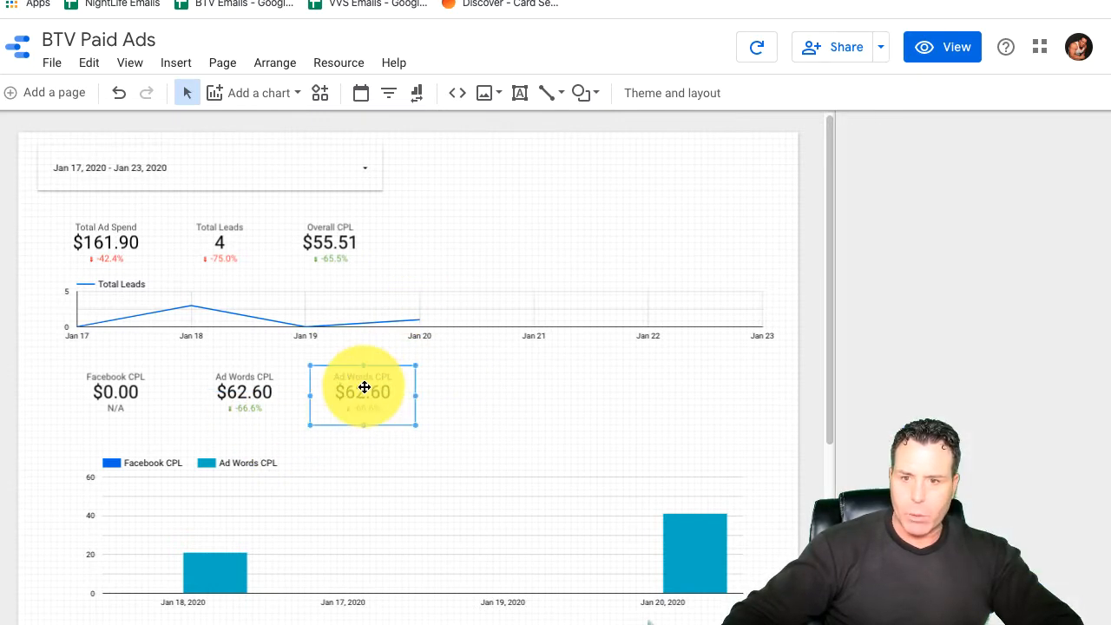
key("Delete")
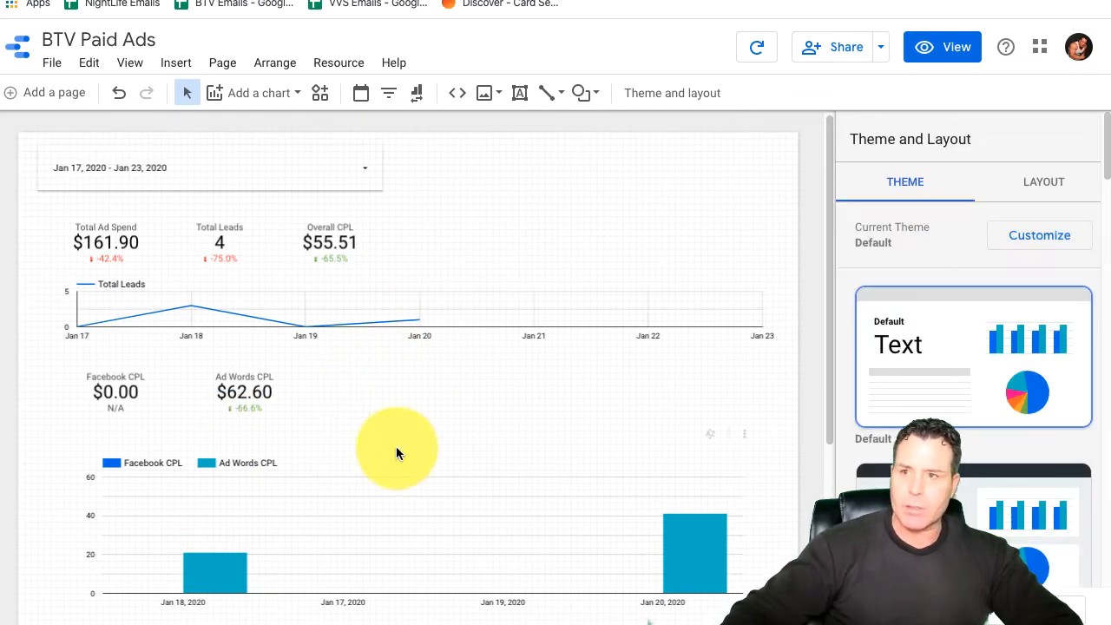
left_click(942, 47)
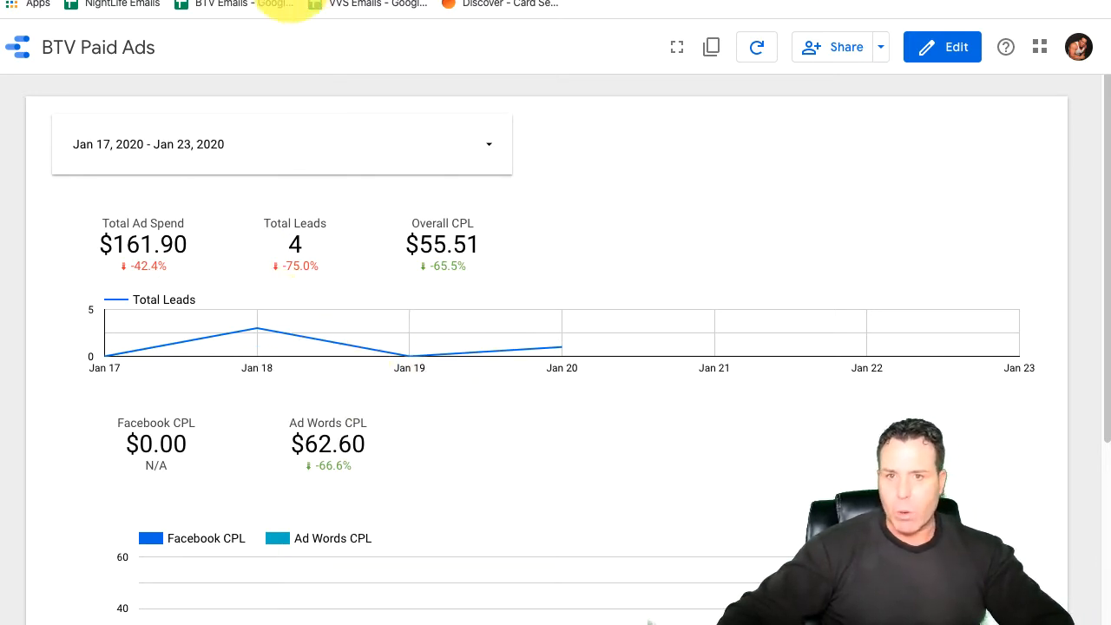
Step: Switch to Google Analytics and examine the goal completions and completion locations in the Goals Overview report for bachelorvegas.com
left_click(252, 7)
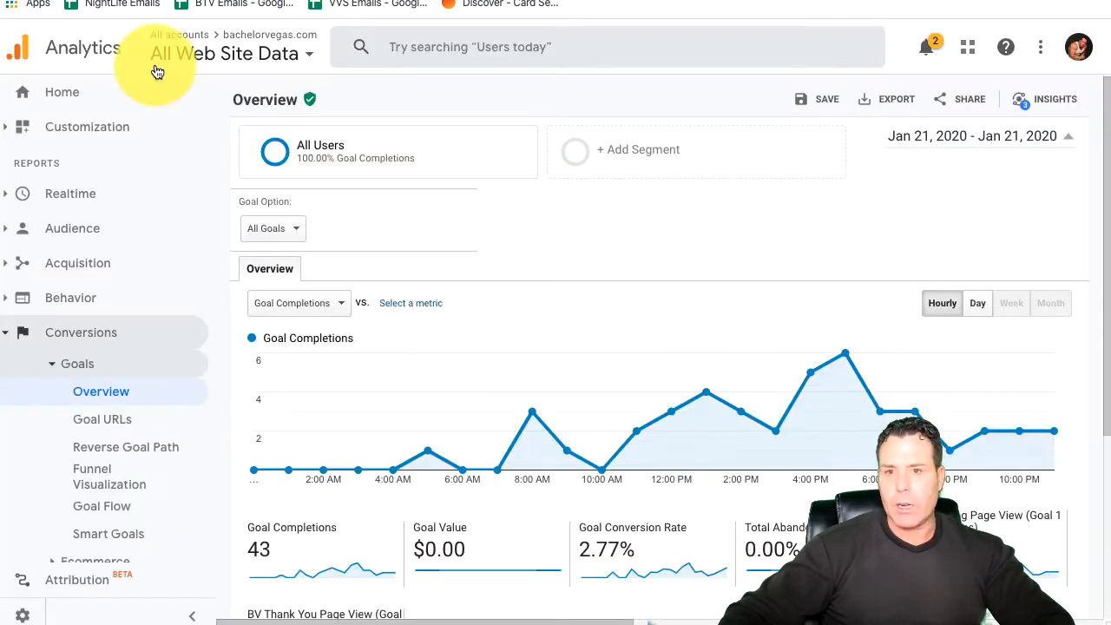
scroll(442, 362, "down", 1)
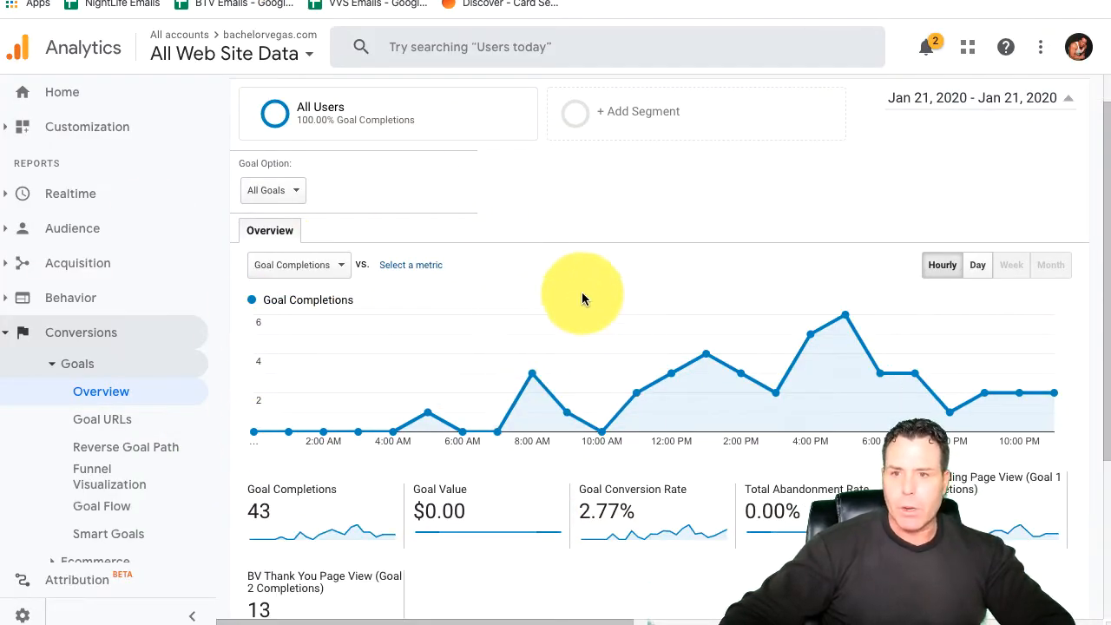
scroll(549, 303, "down", 1)
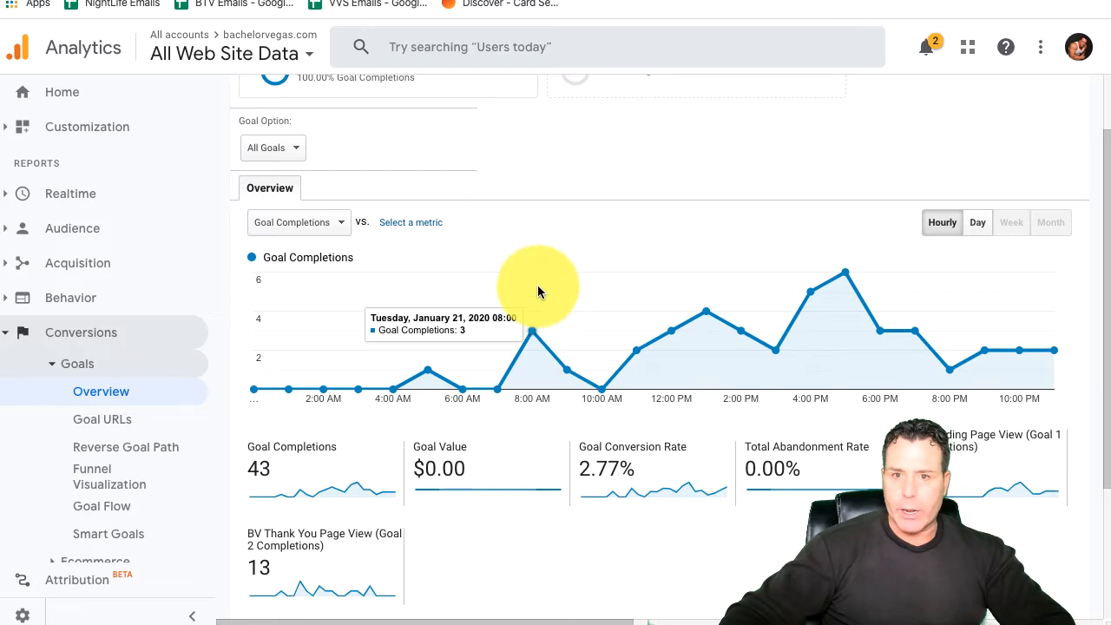
scroll(537, 286, "up", 1)
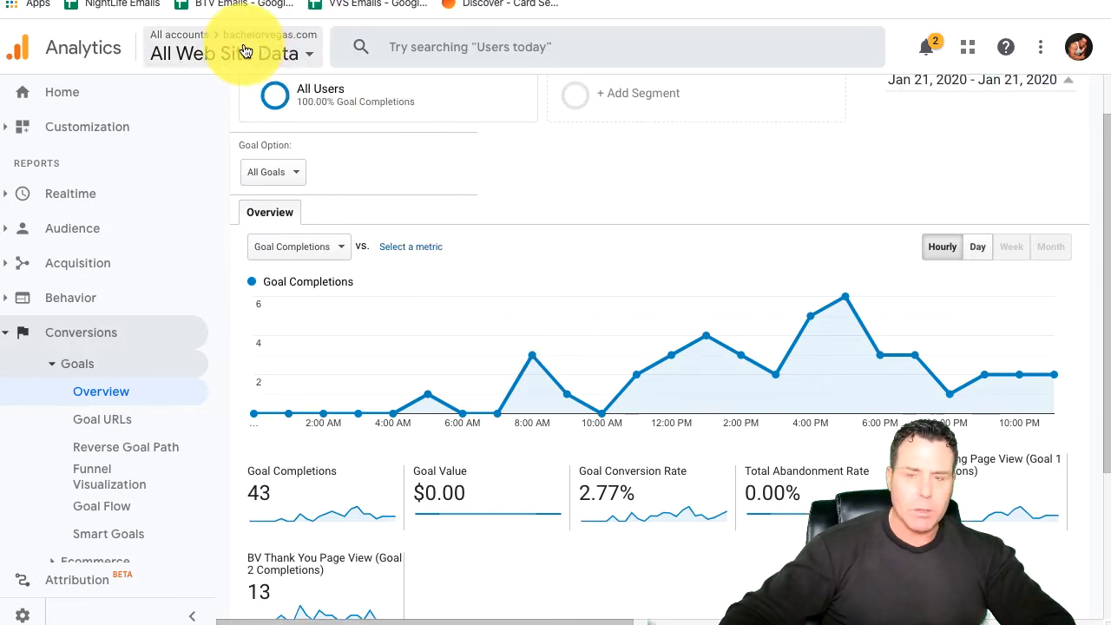
scroll(479, 238, "down", 2)
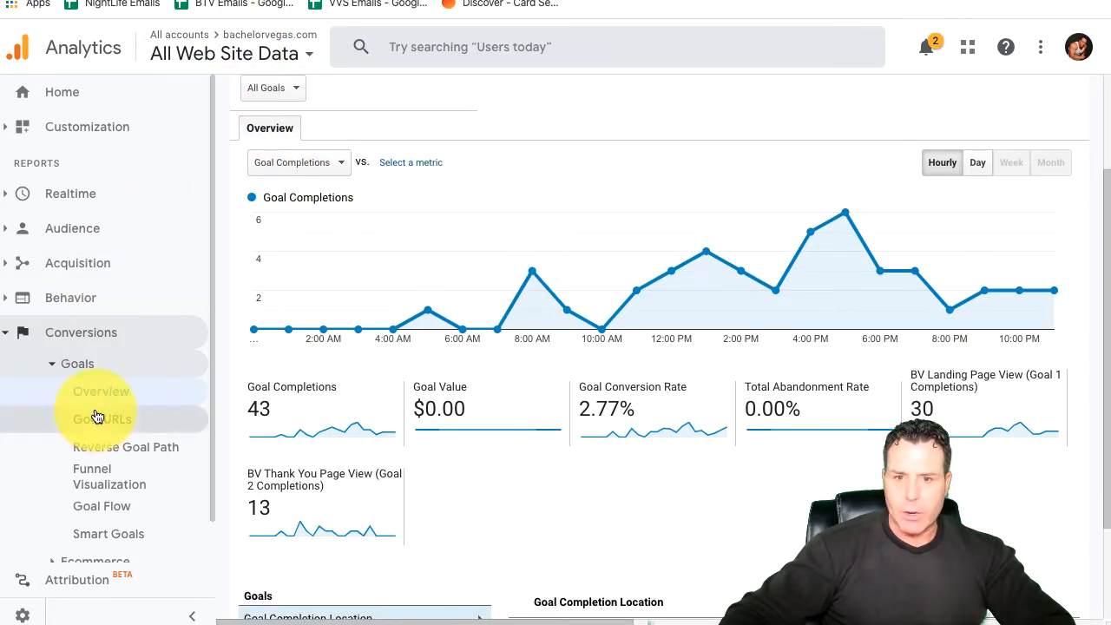
left_click(97, 368)
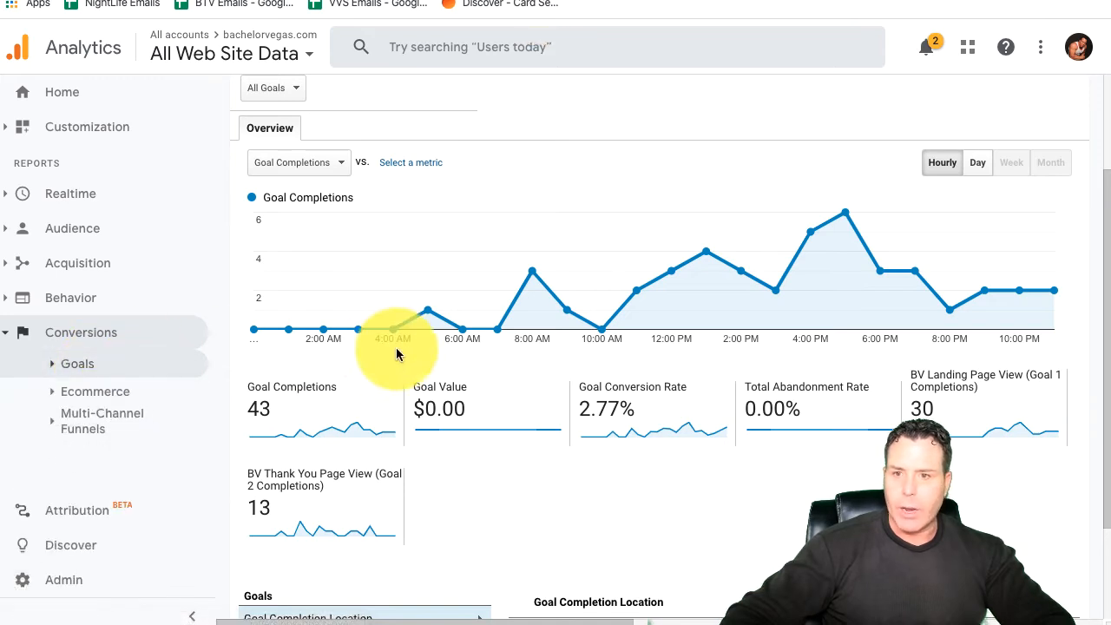
left_click(80, 368)
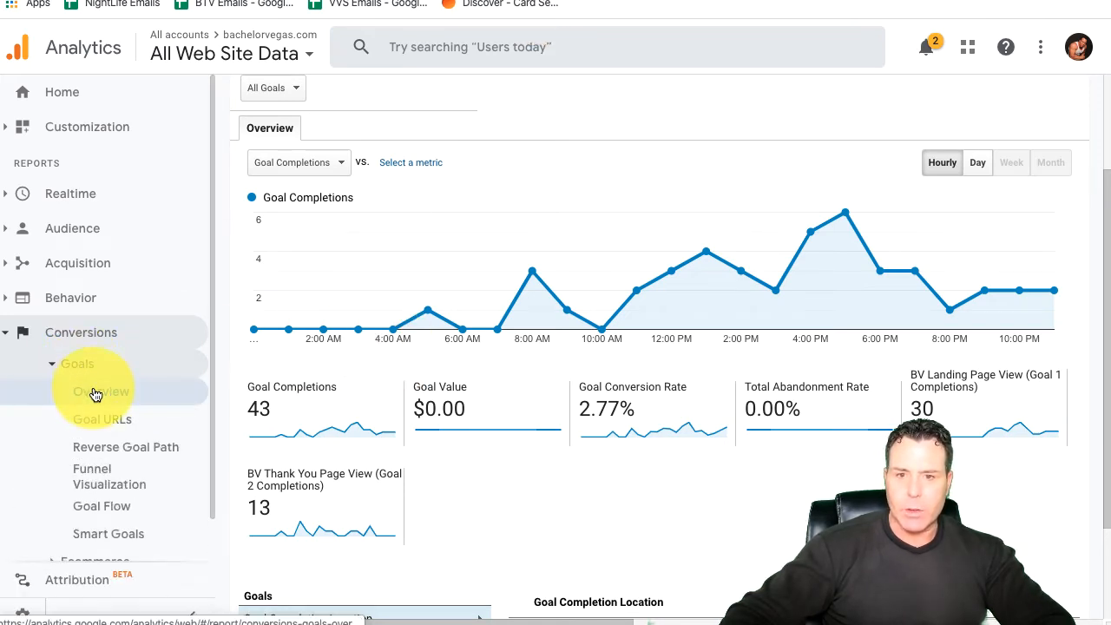
scroll(549, 336, "down", 3)
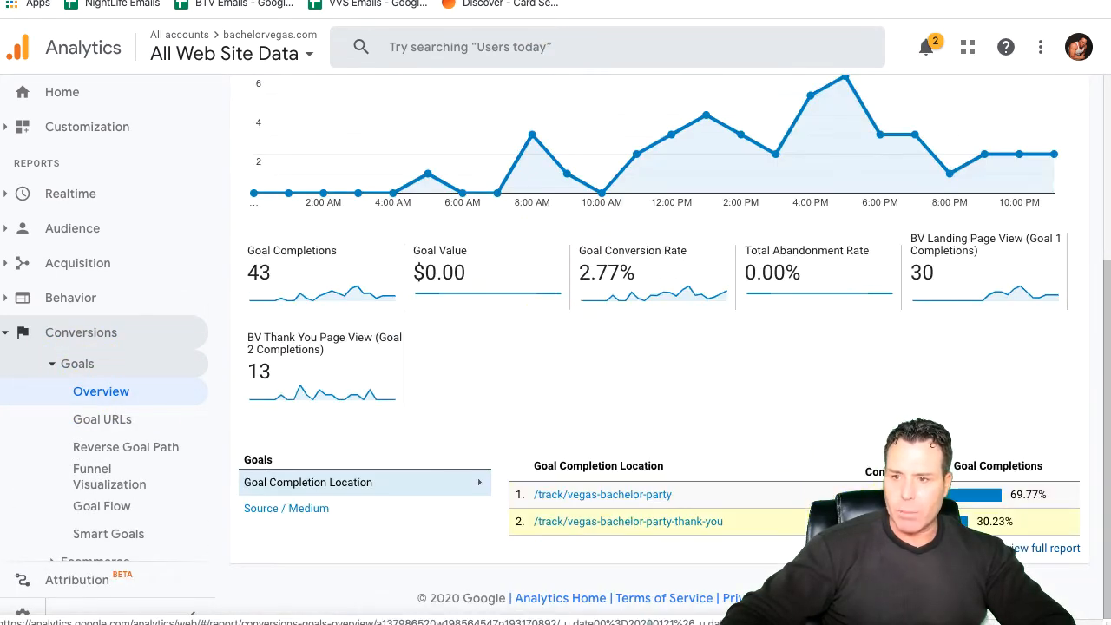
Step: Set the Goals Overview report's date range to Today and apply it
scroll(950, 187, "up", 5)
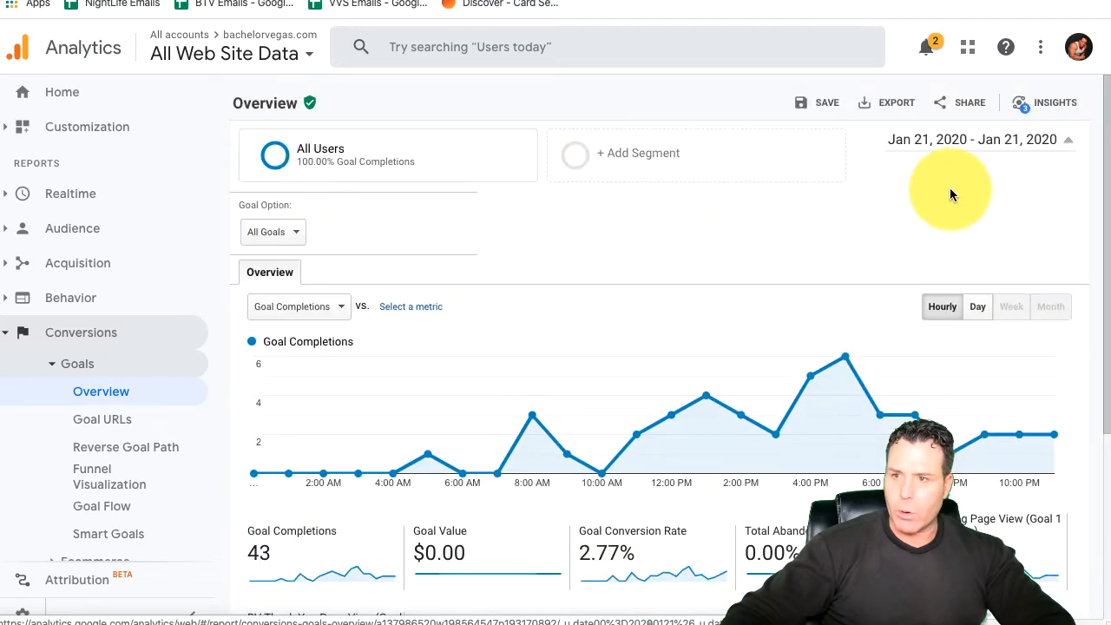
left_click(983, 149)
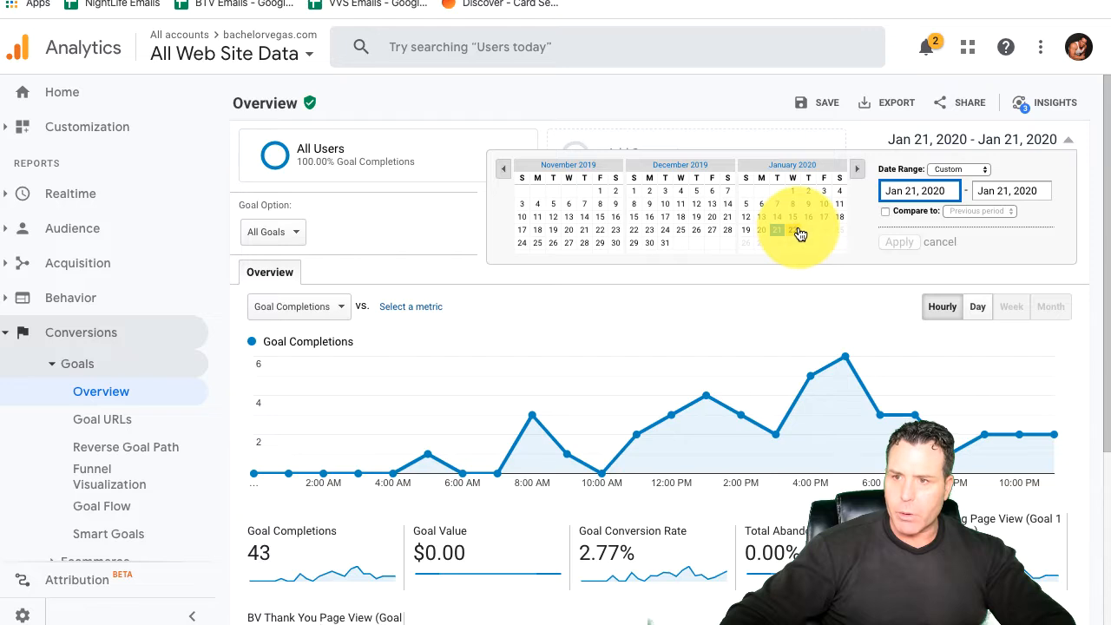
left_click(959, 169)
left_click(957, 184)
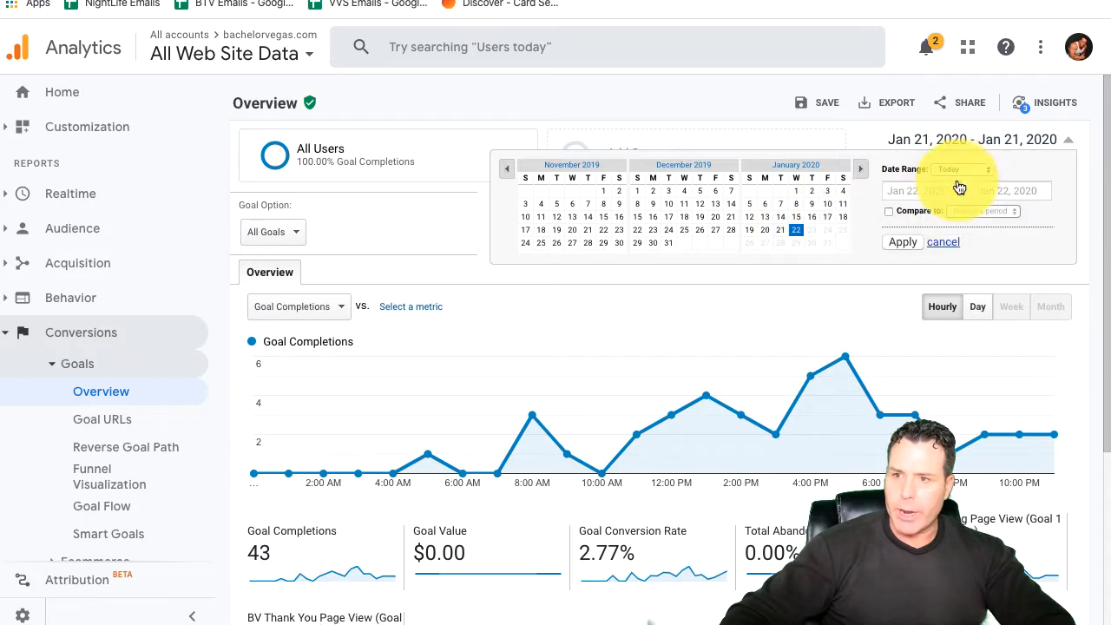
left_click(903, 242)
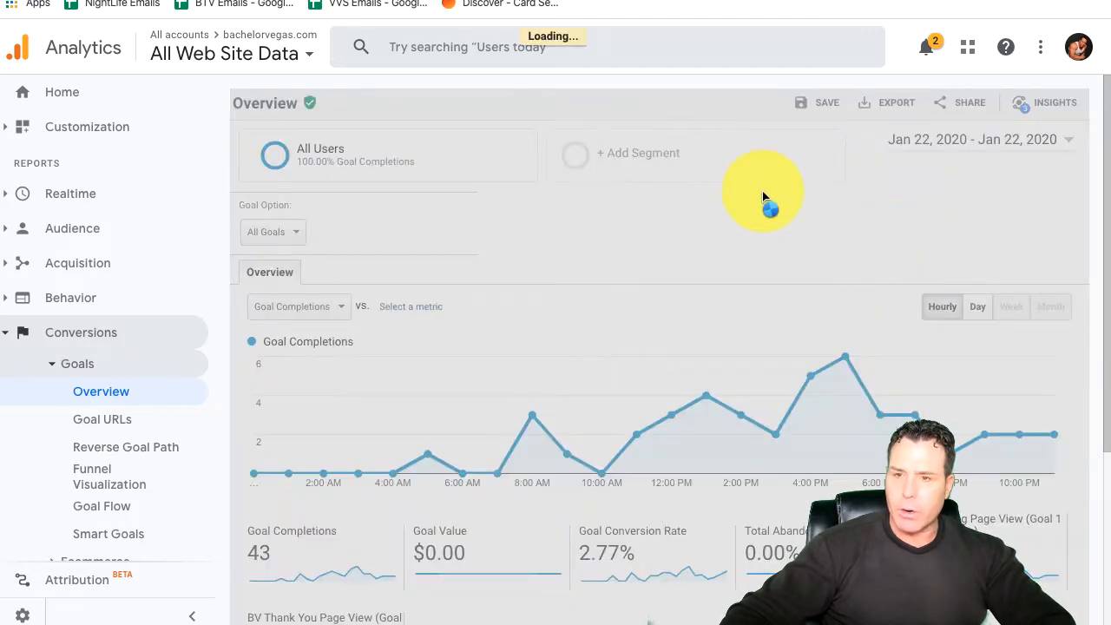
scroll(800, 228, "down", 4)
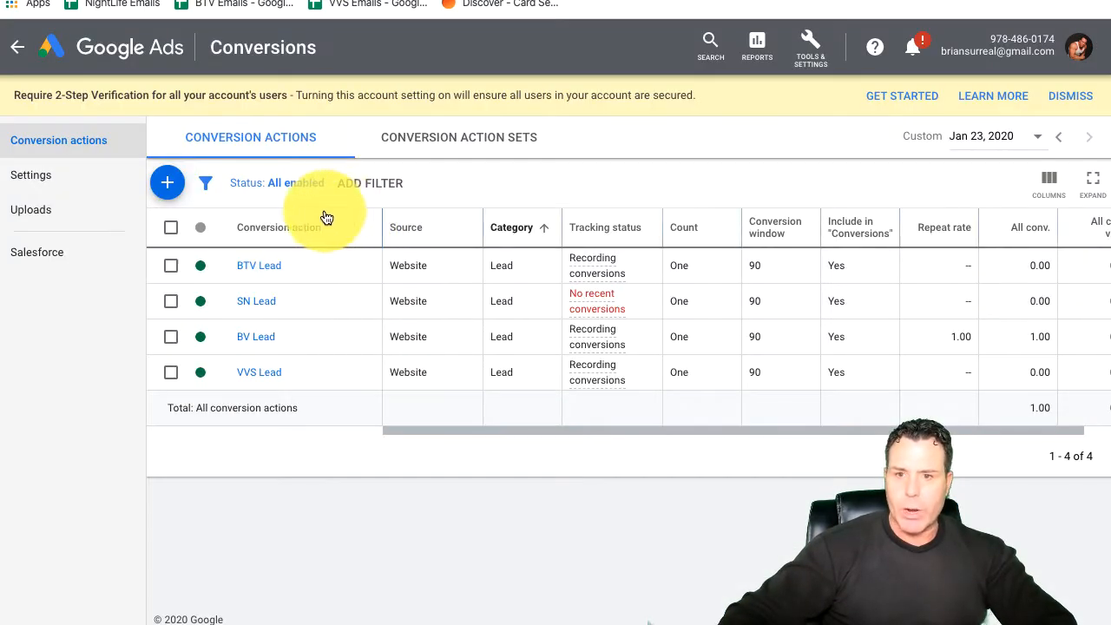
Step: In Google Ads, leave the conversion actions page and open the BTV New 2020 campaign
left_click(17, 47)
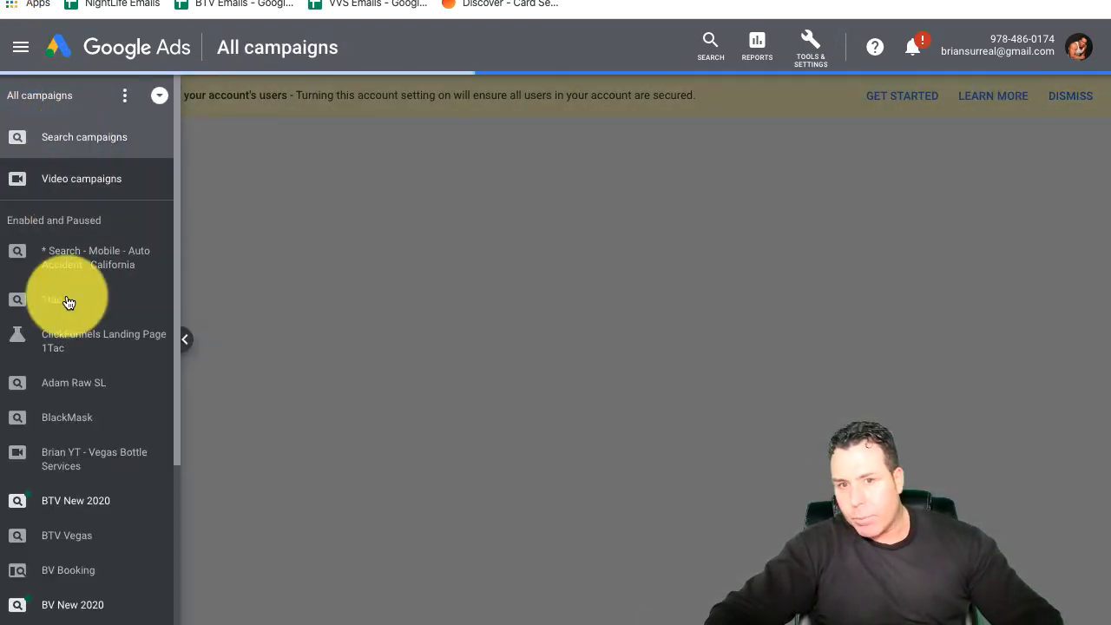
scroll(94, 496, "down", 3)
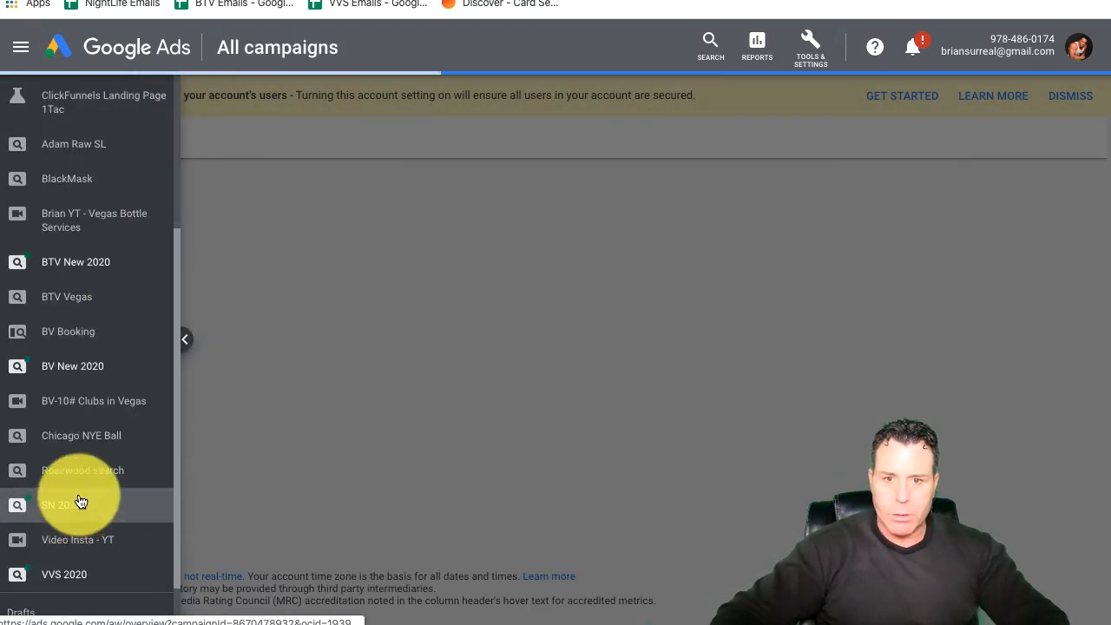
left_click(66, 366)
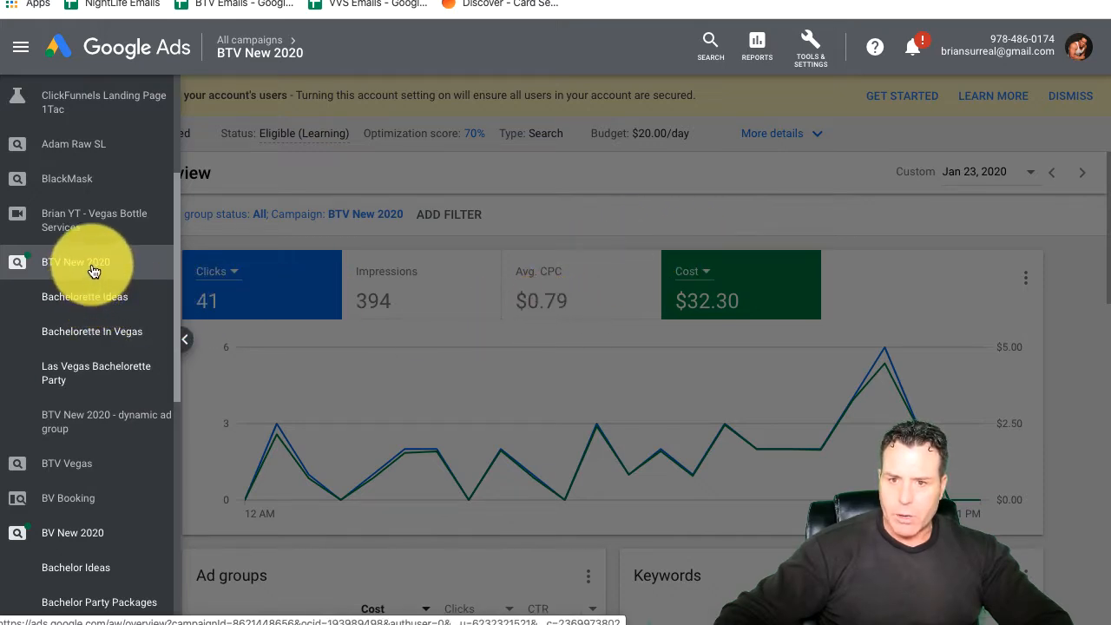
Step: Check the date range options of the BTV New 2020 campaign overview
left_click(66, 0)
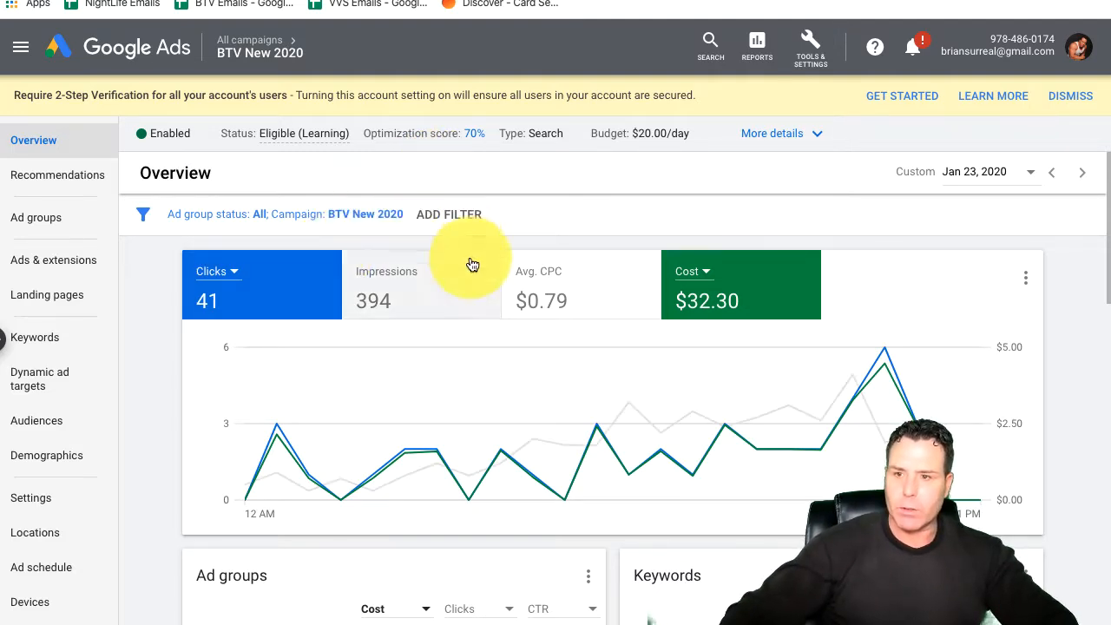
left_click(998, 174)
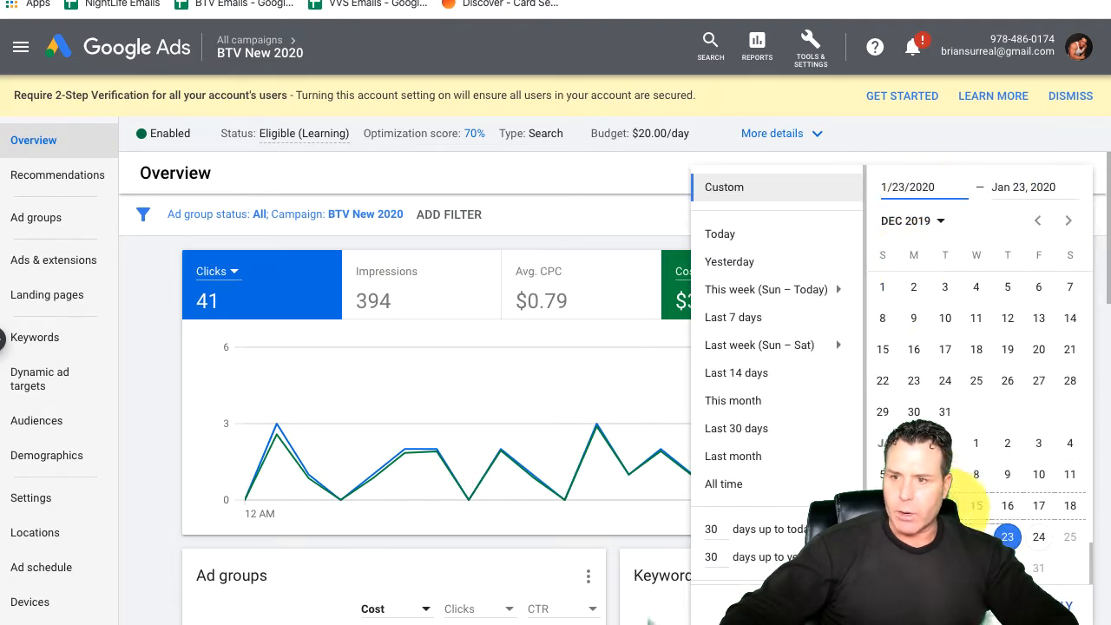
left_click(609, 222)
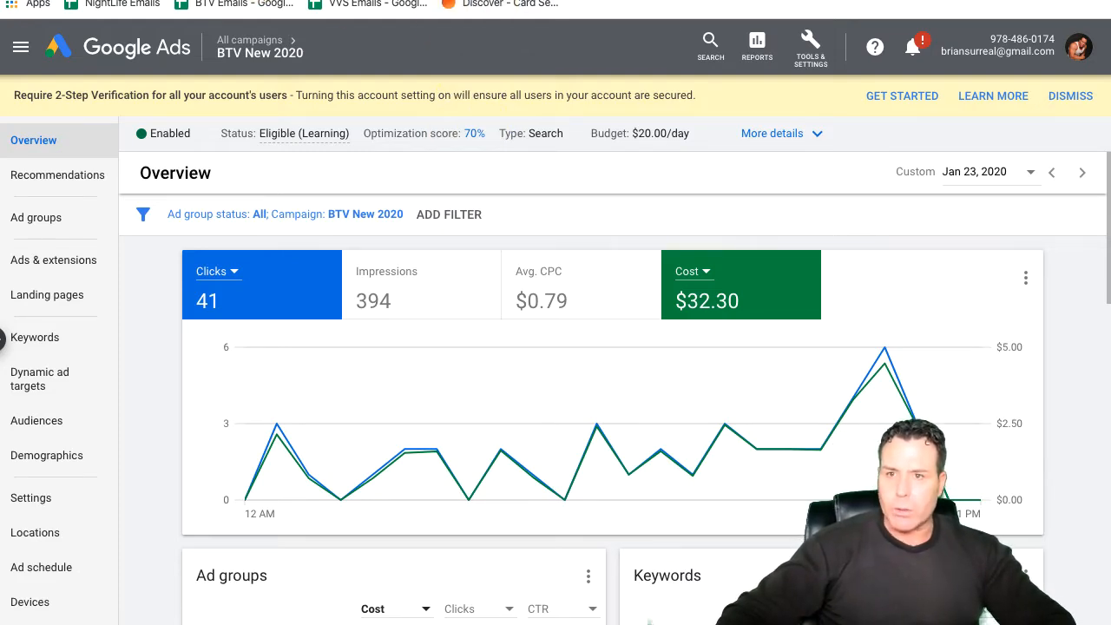
Step: Switch to the Pulling Example Worksheet in Google Sheets and refresh all of its Supermetrics queries
left_click(577, 0)
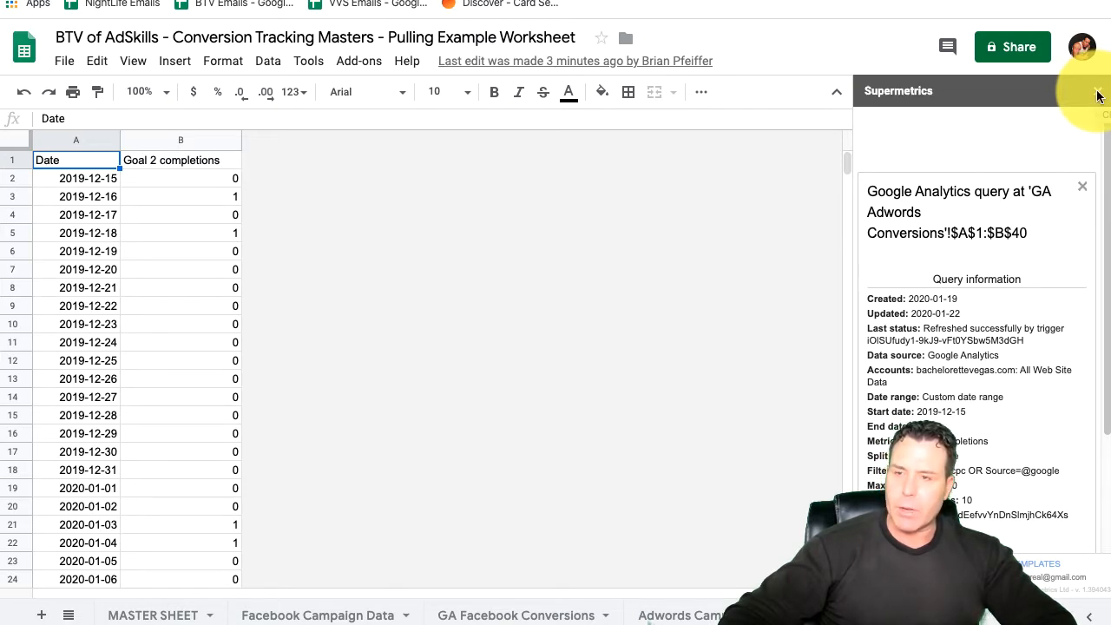
left_click(356, 69)
mouse_move(414, 142)
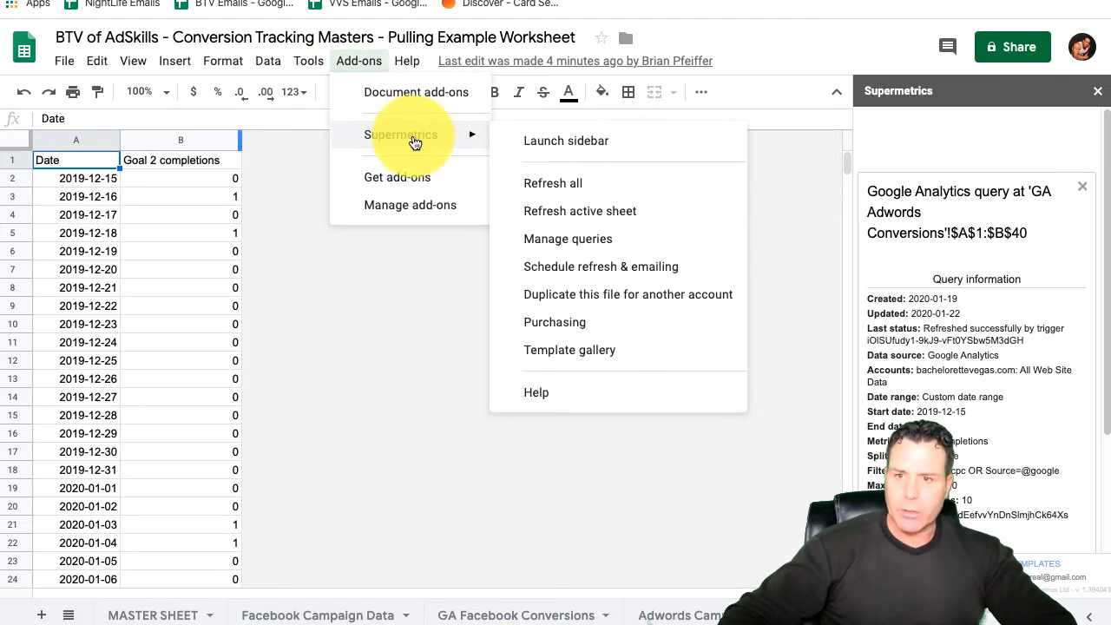
left_click(548, 184)
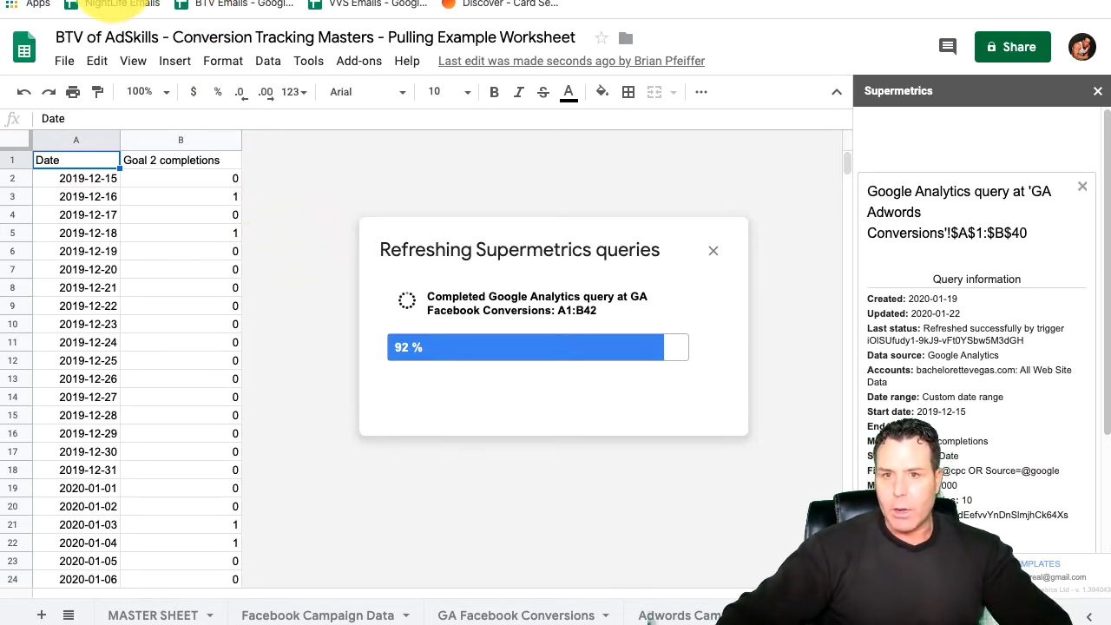
Step: Reload the worksheet and launch the Supermetrics sidebar
left_click(71, 2)
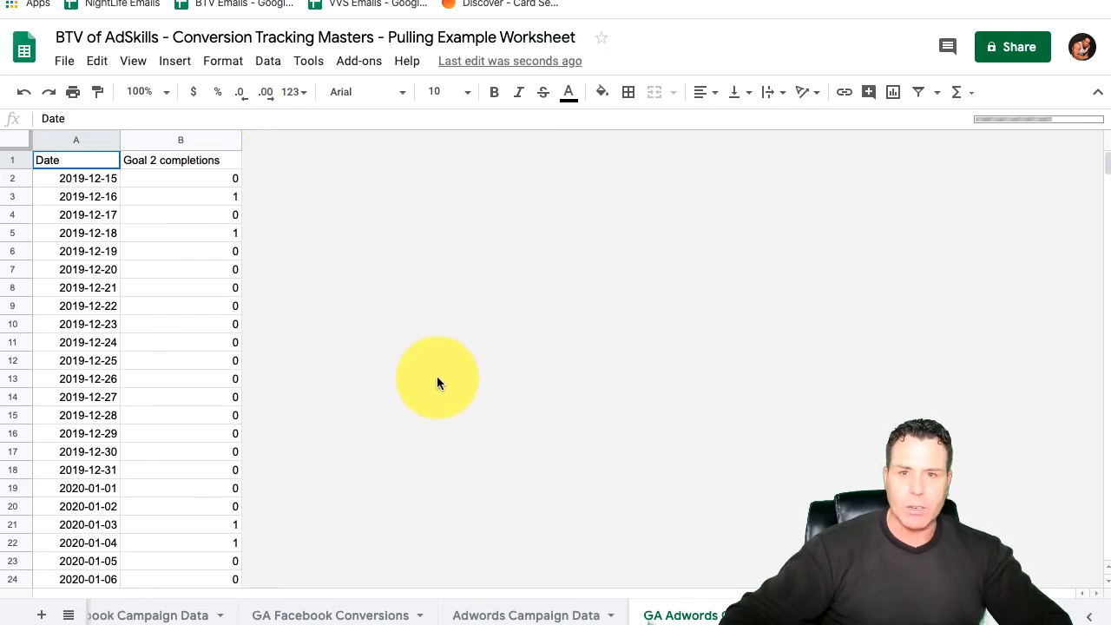
left_click(309, 61)
mouse_move(363, 172)
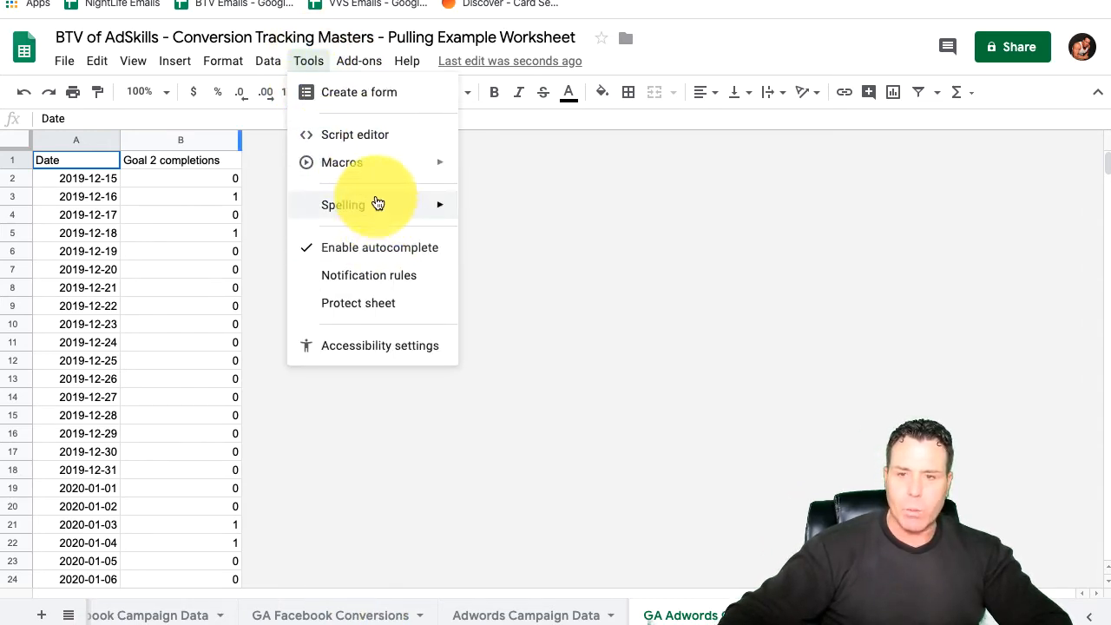
mouse_move(338, 58)
mouse_move(415, 145)
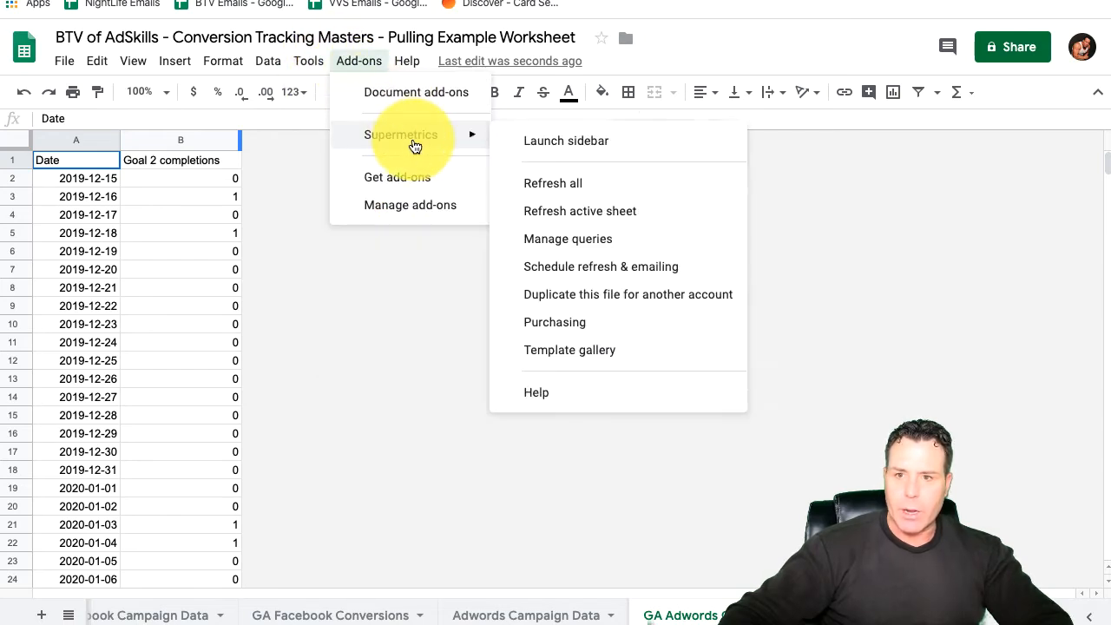
left_click(575, 140)
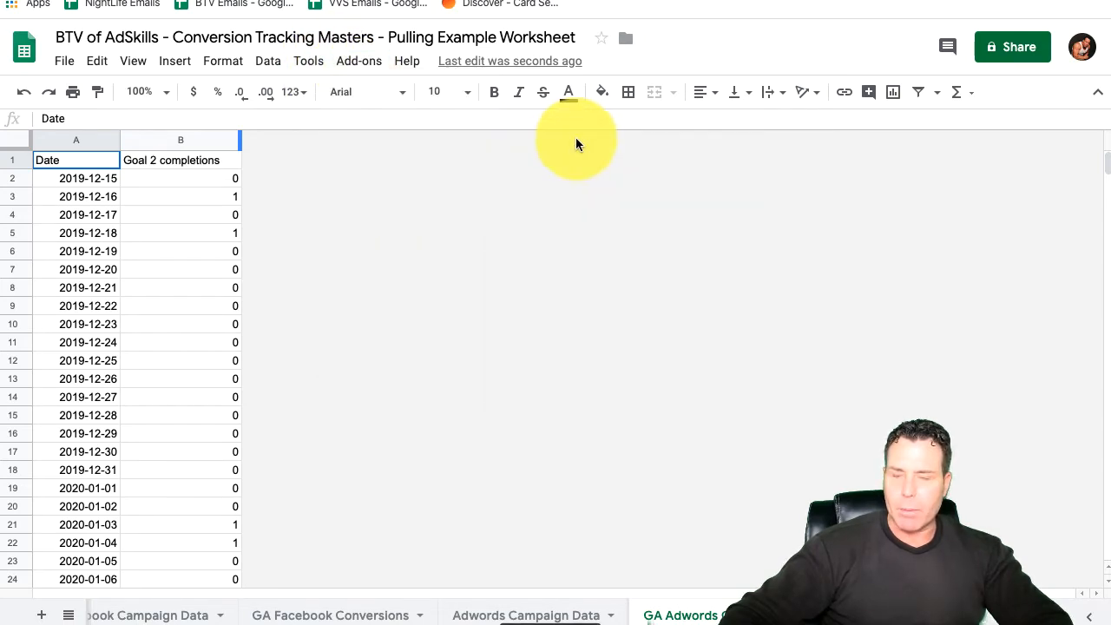
left_click(374, 65)
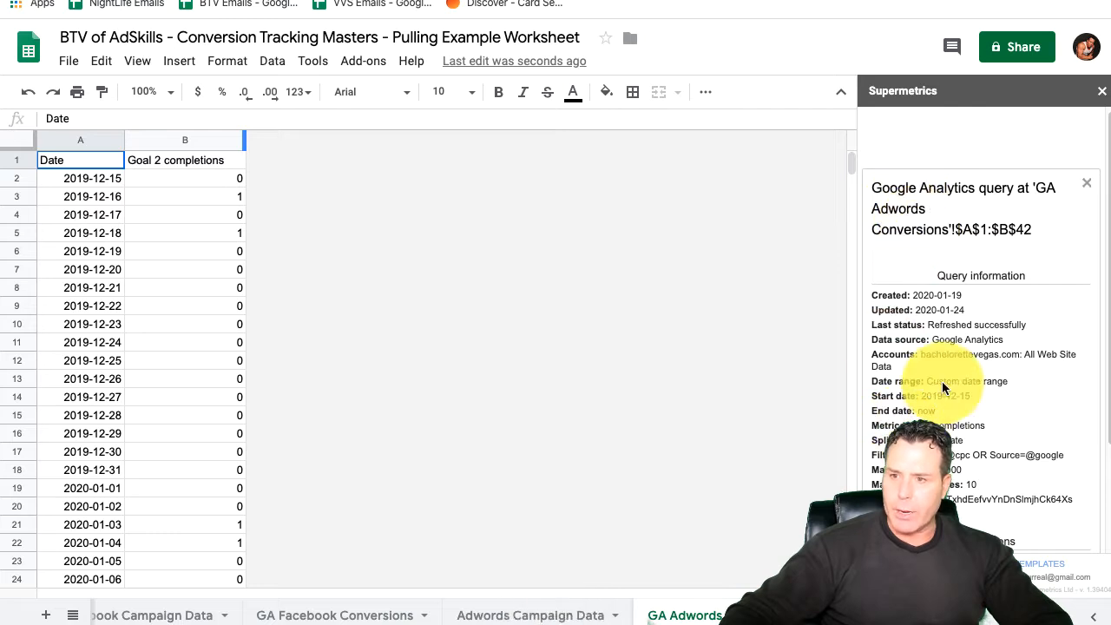
Step: Review the query information for the GA Adwords Conversions sheet and open that Google Analytics query for modification
scroll(996, 391, "down", 2)
scroll(995, 408, "up", 1)
scroll(977, 489, "down", 1)
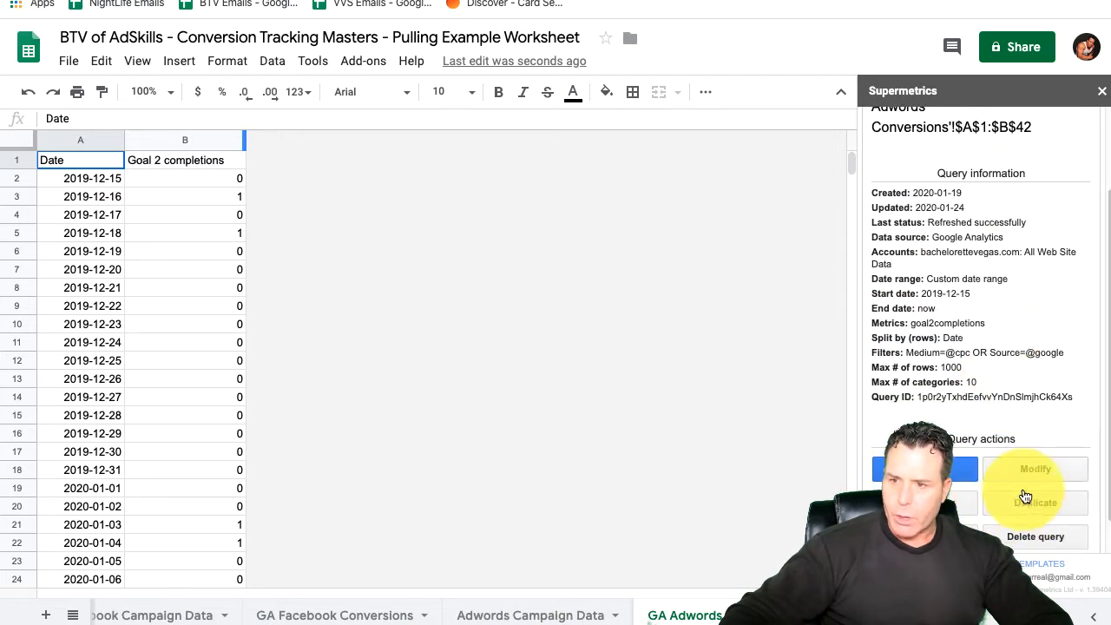
left_click(971, 473)
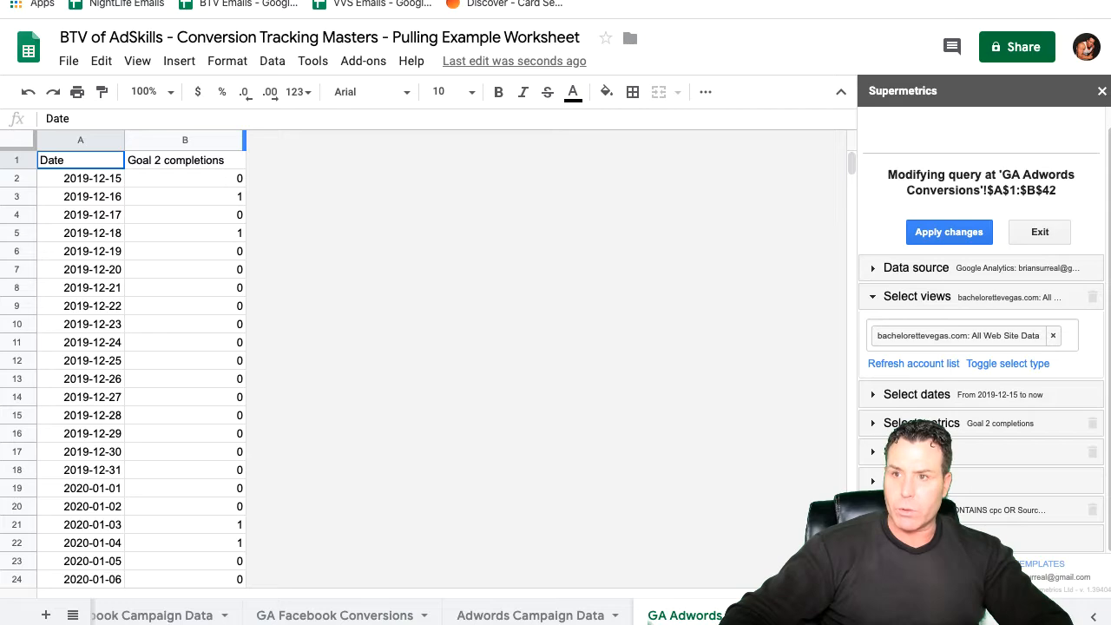
Step: Try to open the Supermetrics website in a new browser tab
key("super+t")
type("Sper")
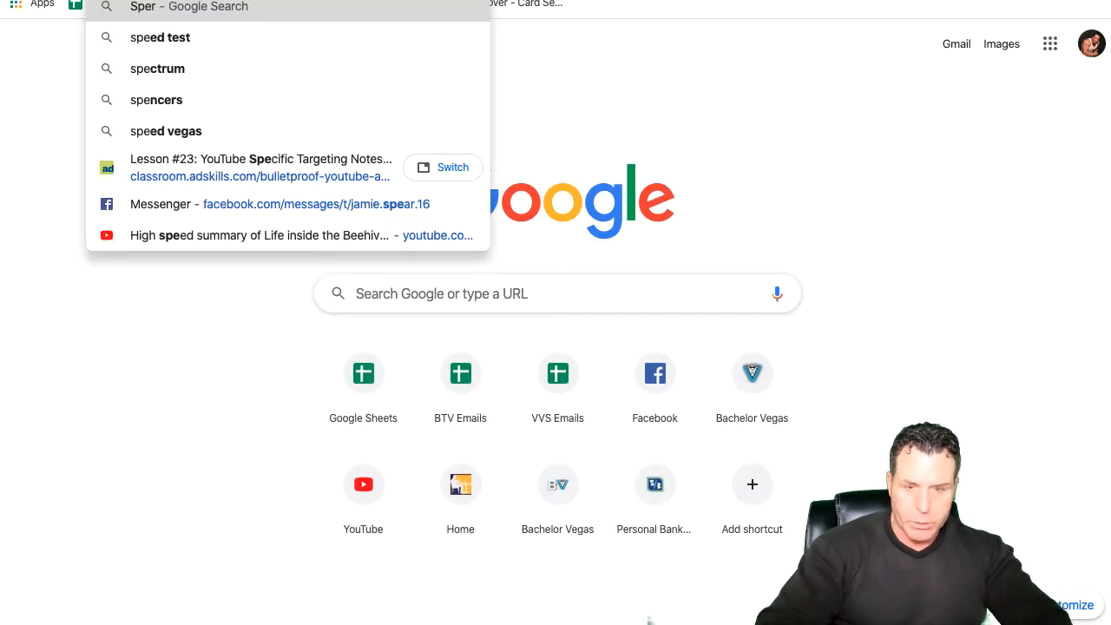
key("BackSpace")
key("BackSpace")
key("BackSpace")
type("uper")
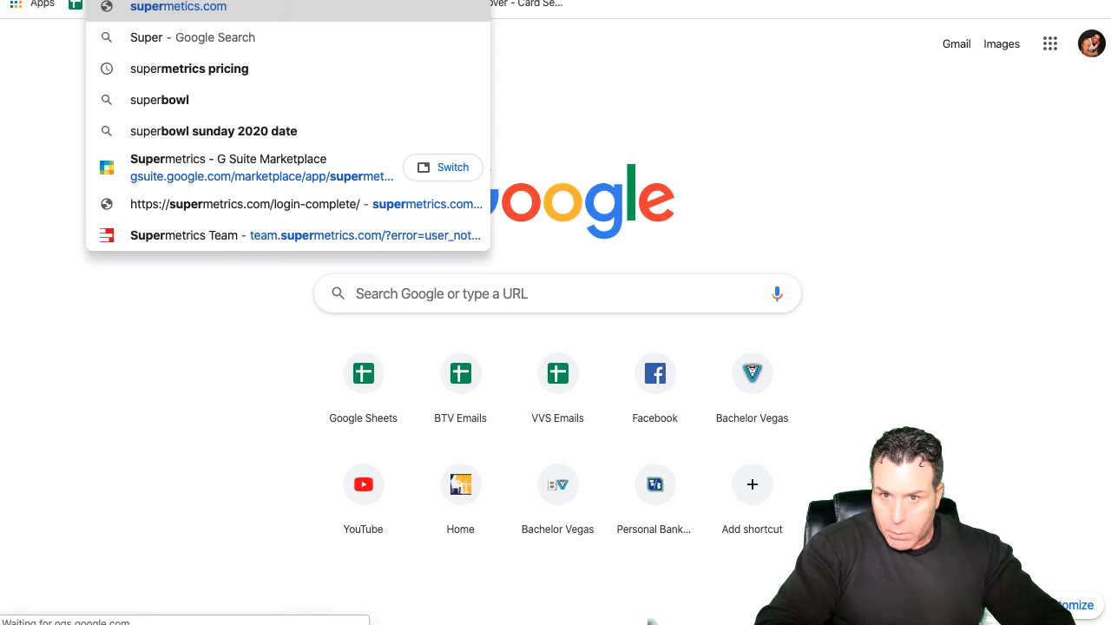
key("Return")
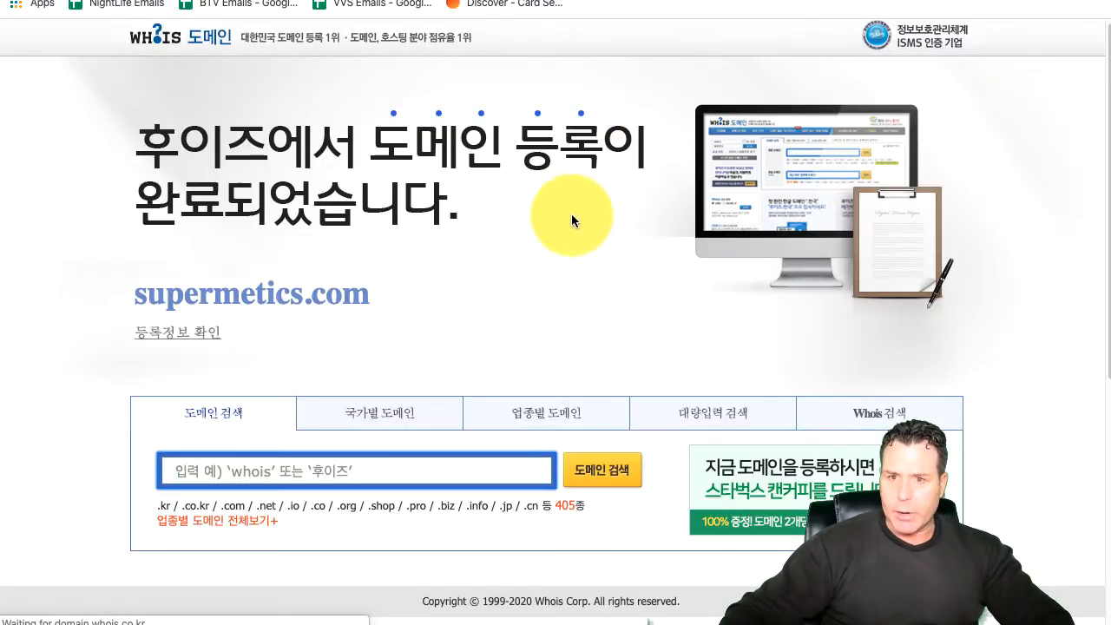
Step: Replace the web address with a Google search for "super metrics"
left_click(275, 0)
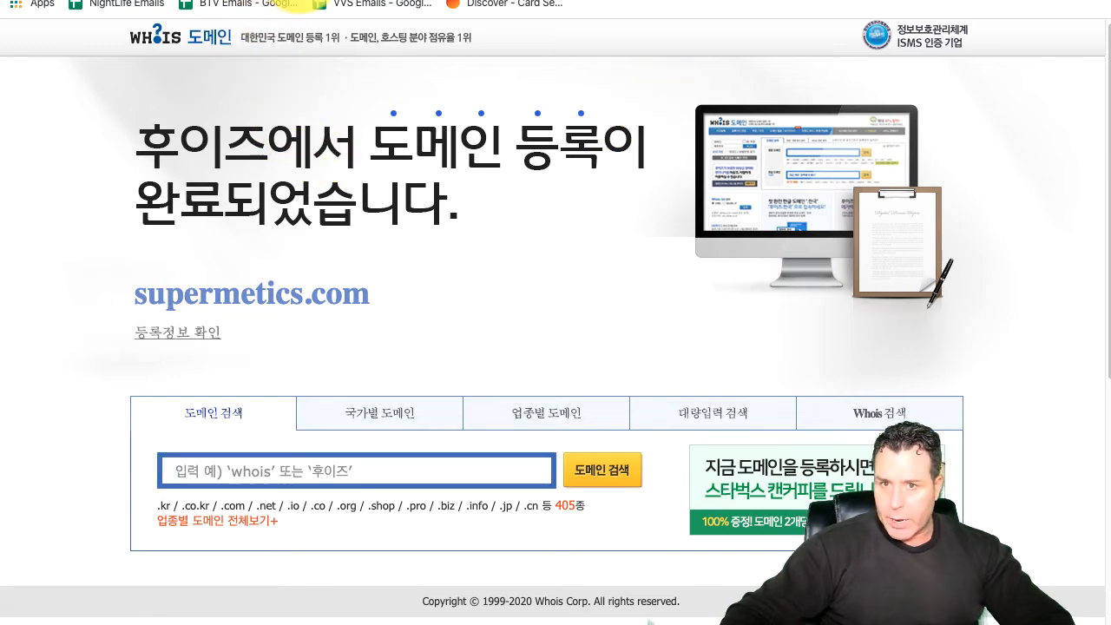
key("BackSpace")
key("BackSpace")
key("BackSpace")
key("BackSpace")
key("BackSpace")
key("BackSpace")
key("BackSpace")
key("BackSpace")
key("BackSpace")
key("BackSpace")
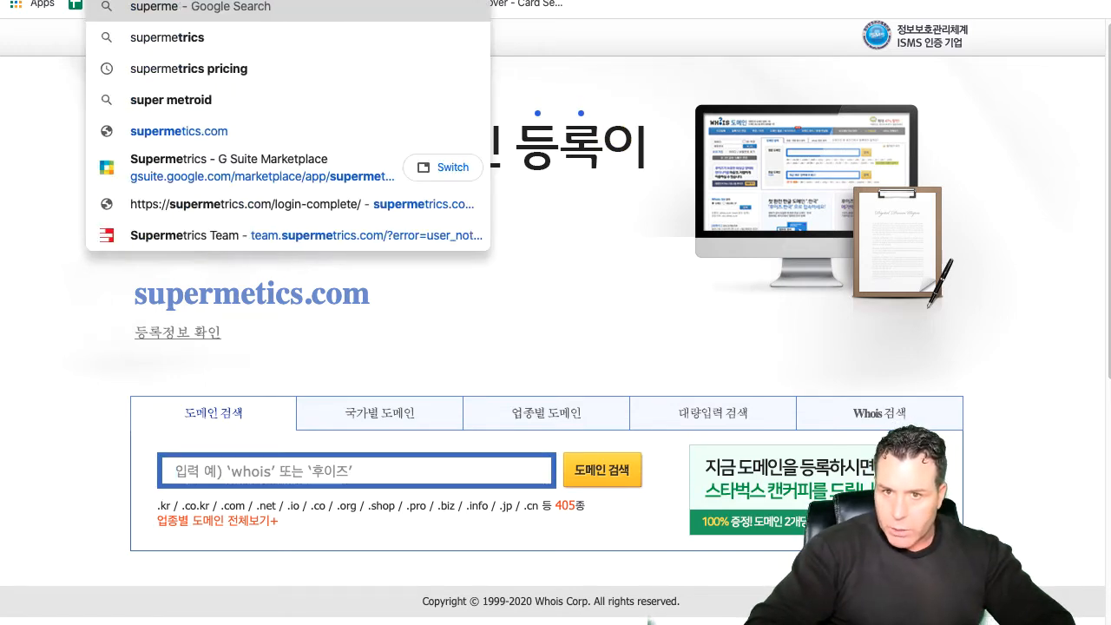
type("mer")
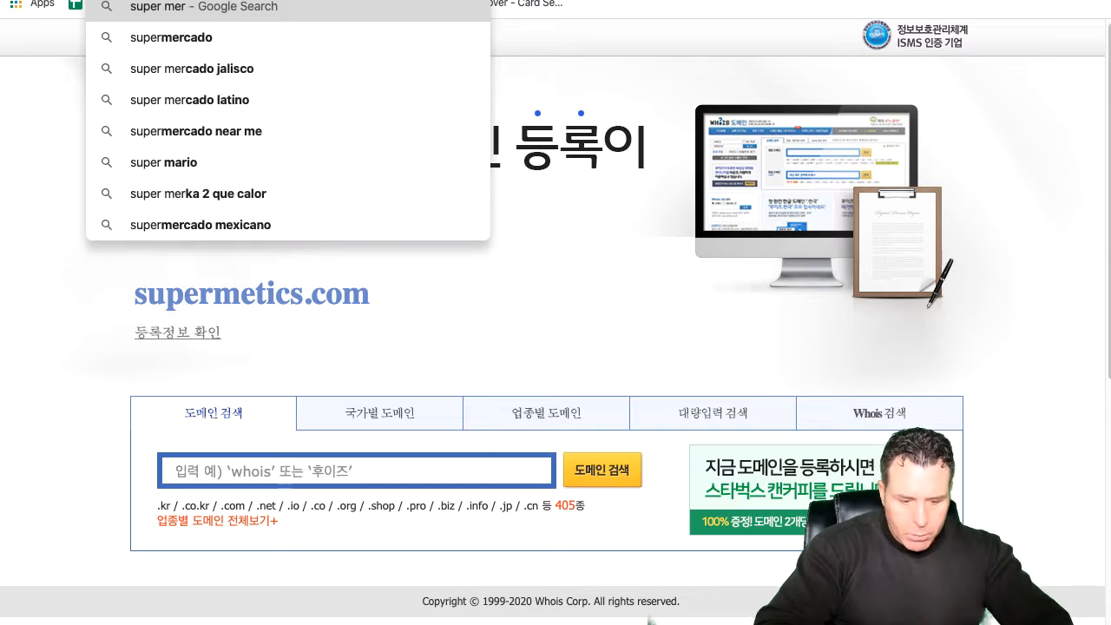
key("BackSpace")
key("BackSpace")
type("etri")
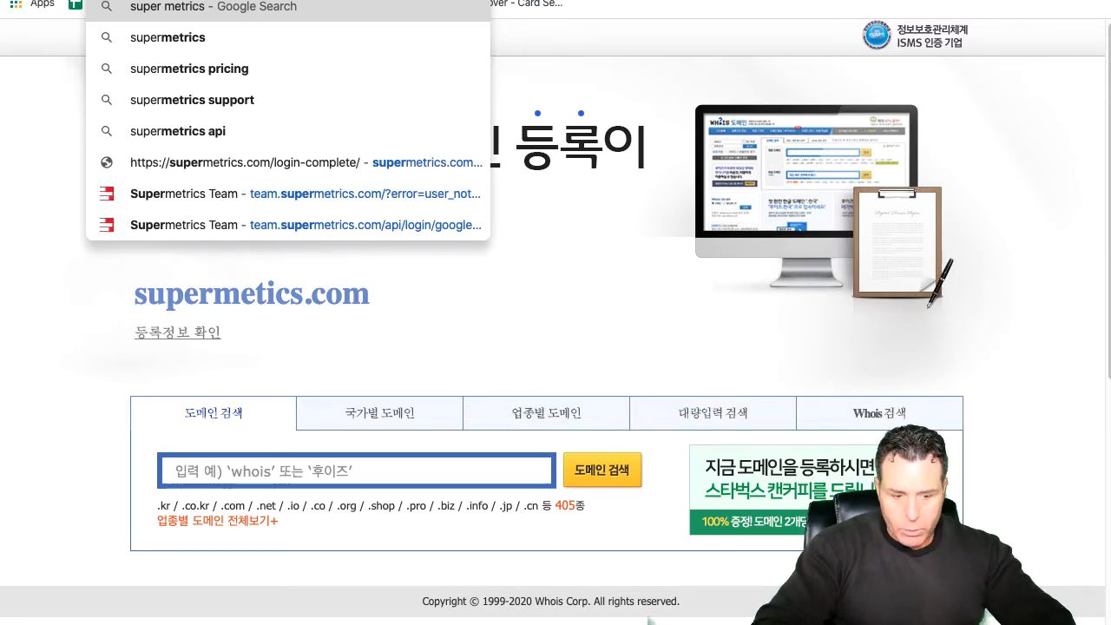
type("cs")
key("Return")
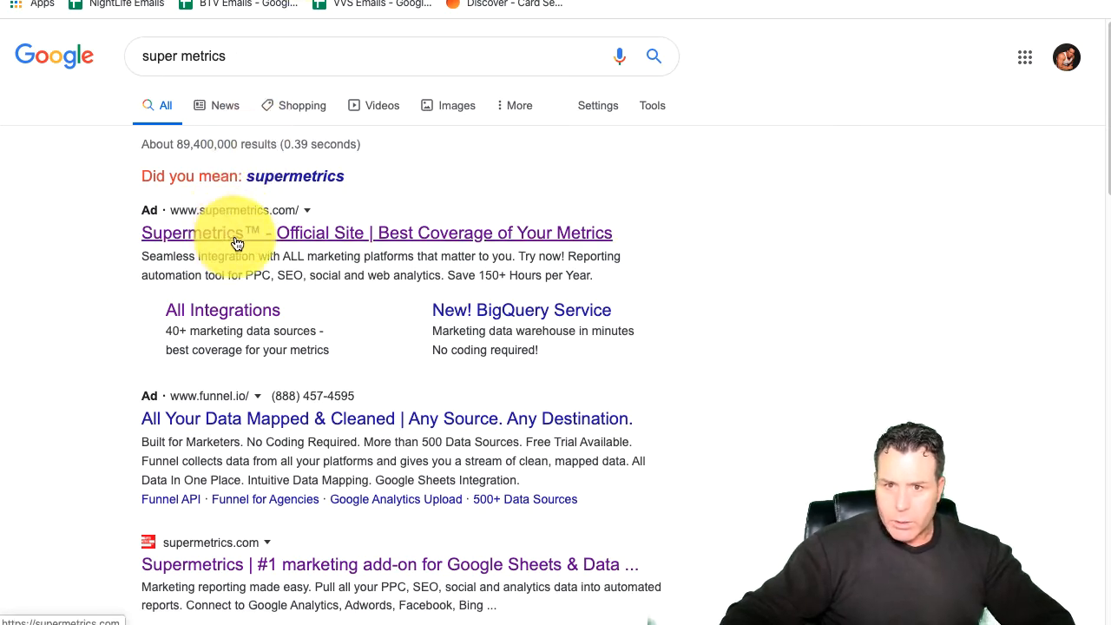
Step: Open the official Supermetrics site from the search results and go to the Supermetrics for Google Sheets pricing page
left_click(304, 234)
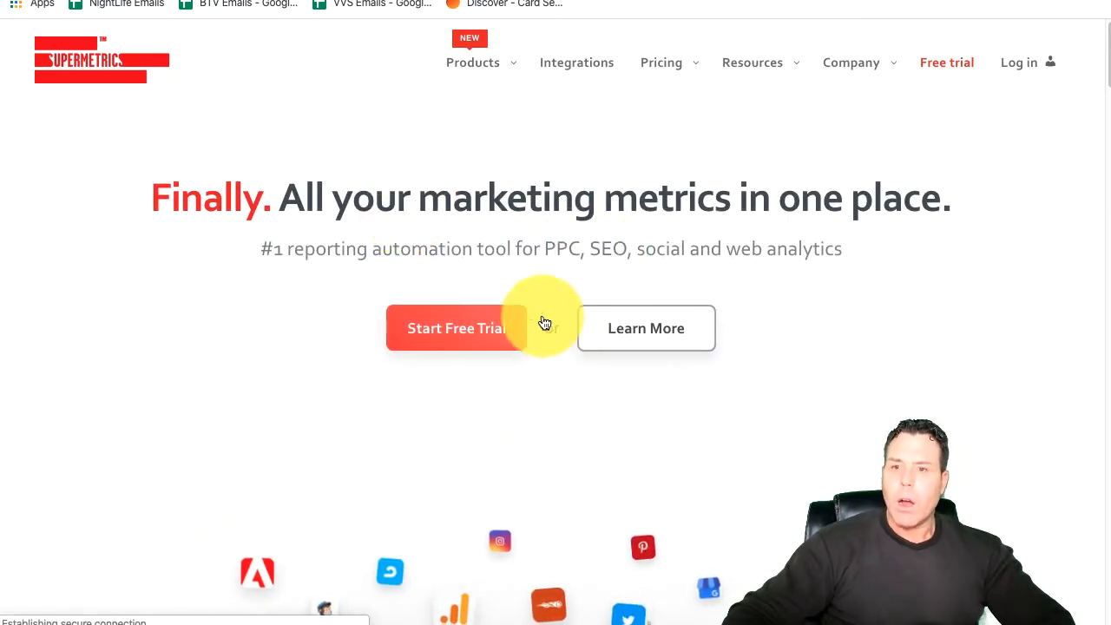
mouse_move(680, 56)
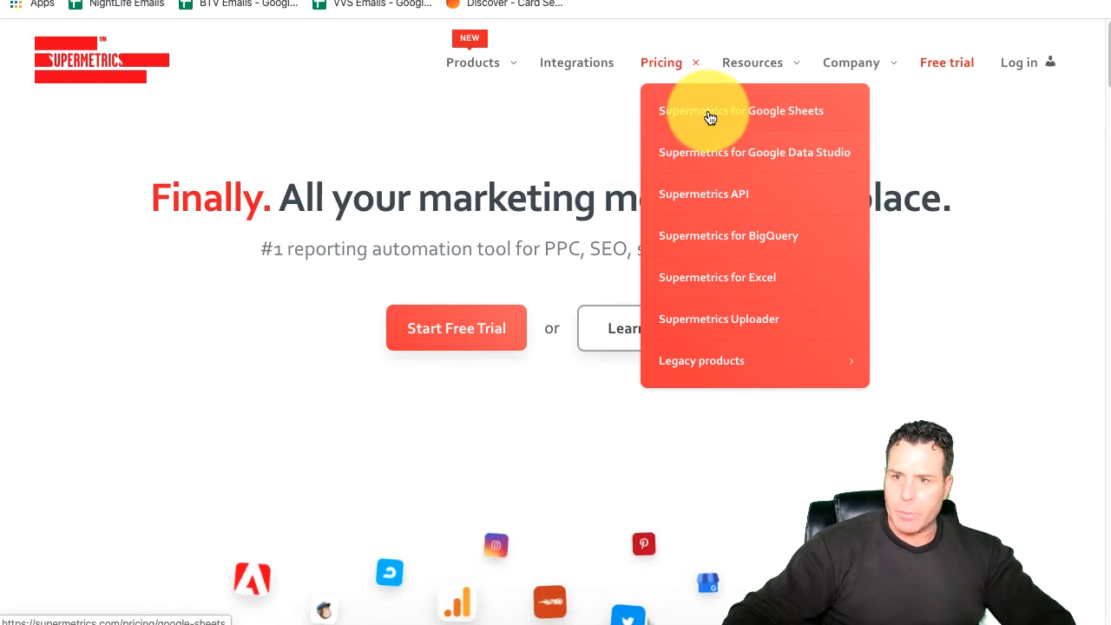
left_click(768, 124)
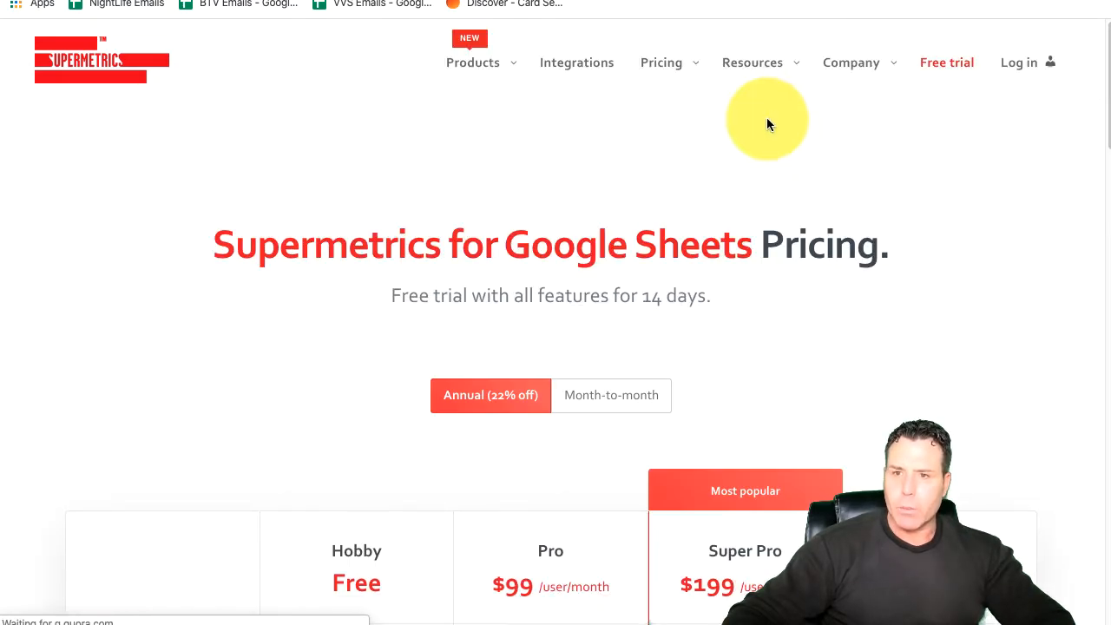
Step: Compare the prices and included data sources of the Hobby, Pro, Super Pro and Enterprise plans
scroll(683, 404, "down", 3)
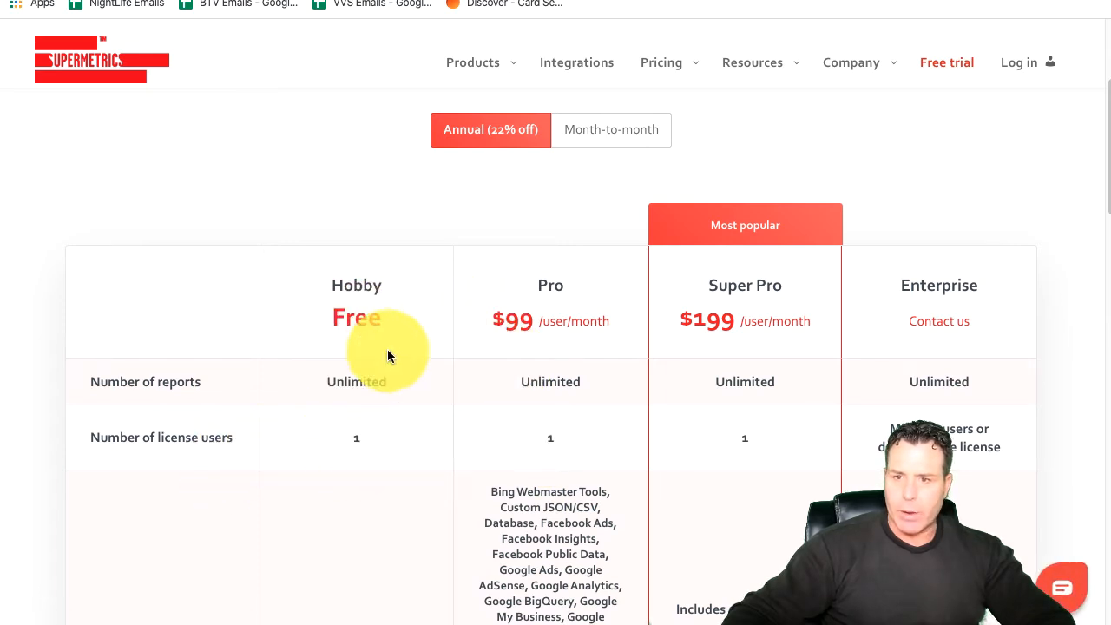
scroll(524, 366, "down", 4)
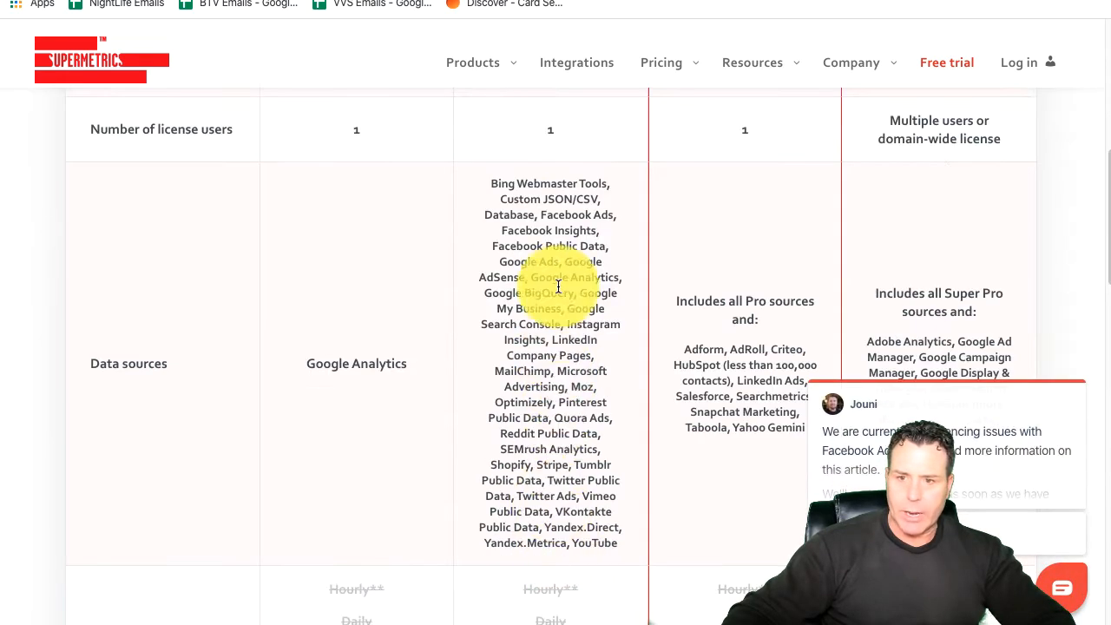
scroll(388, 397, "down", 1)
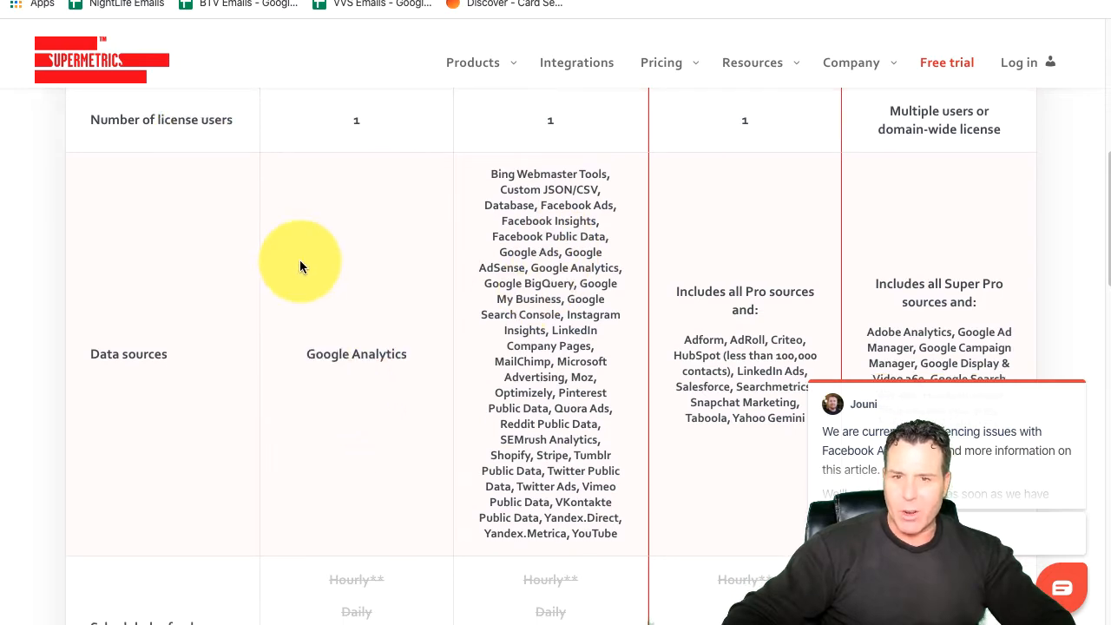
scroll(519, 524, "up", 3)
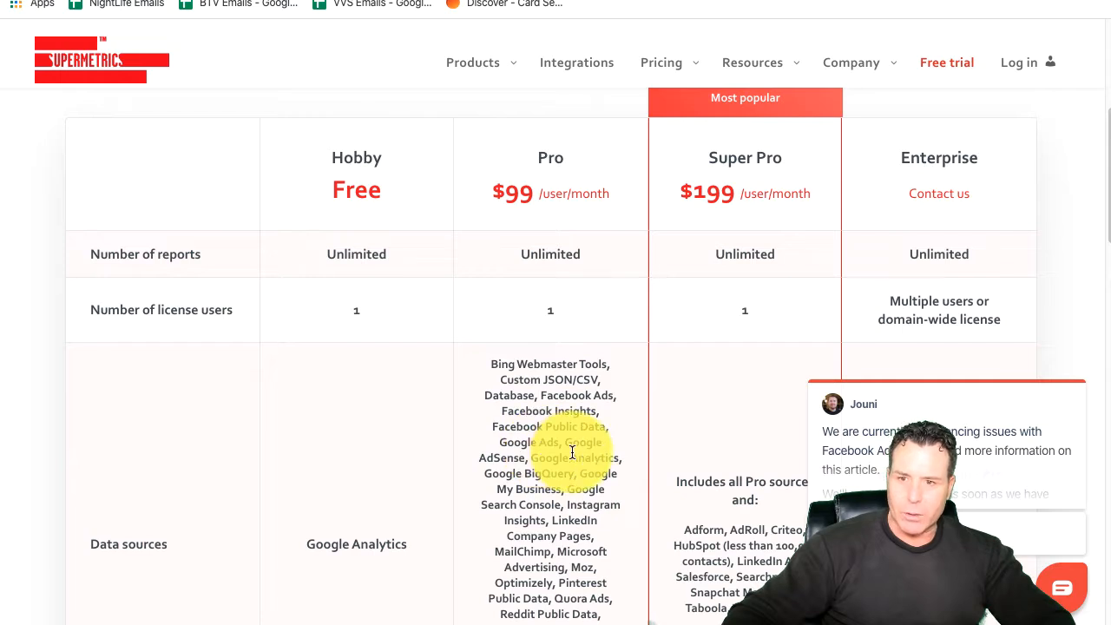
scroll(572, 452, "down", 1)
scroll(529, 442, "down", 1)
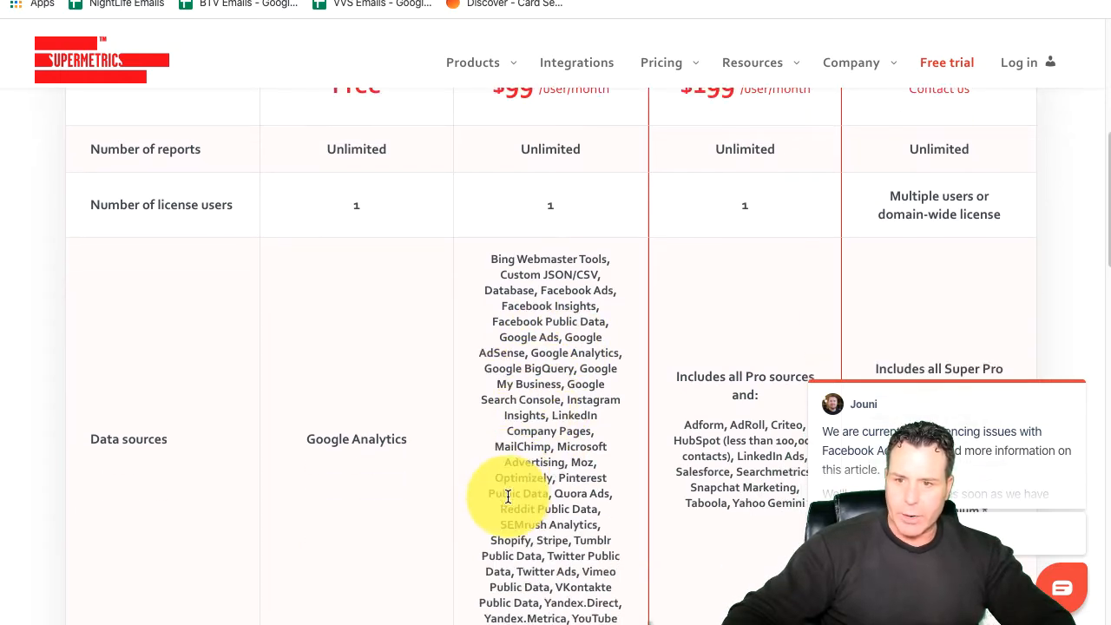
scroll(508, 496, "down", 1)
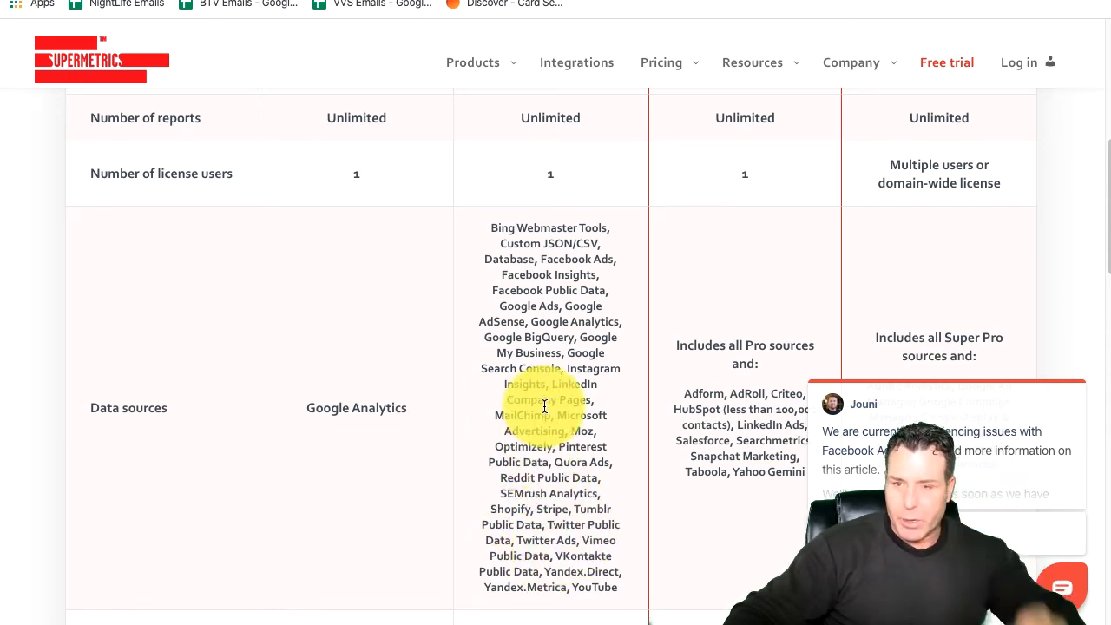
mouse_move(873, 400)
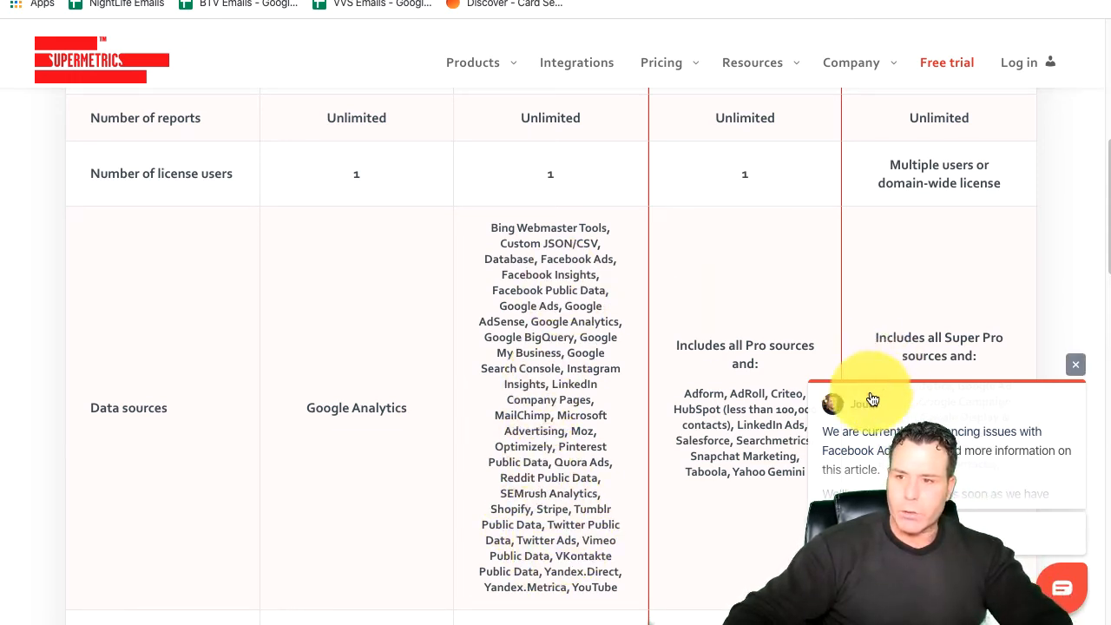
Step: Return to the worksheet, check the data source section of the query being modified, and leave query modification
key("ctrl+Tab")
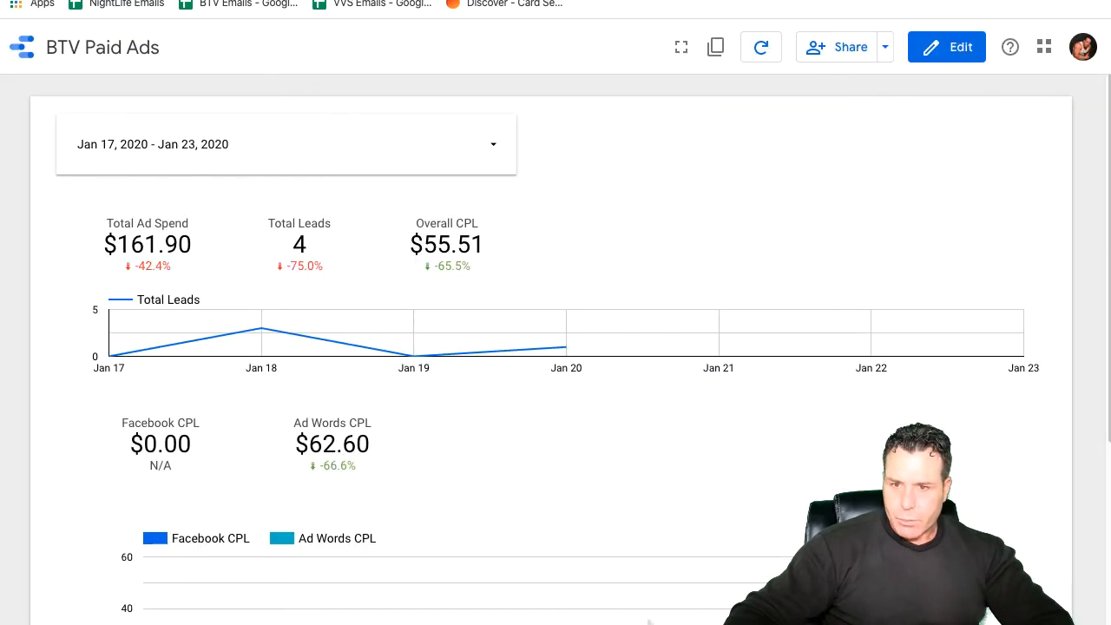
left_click(527, 2)
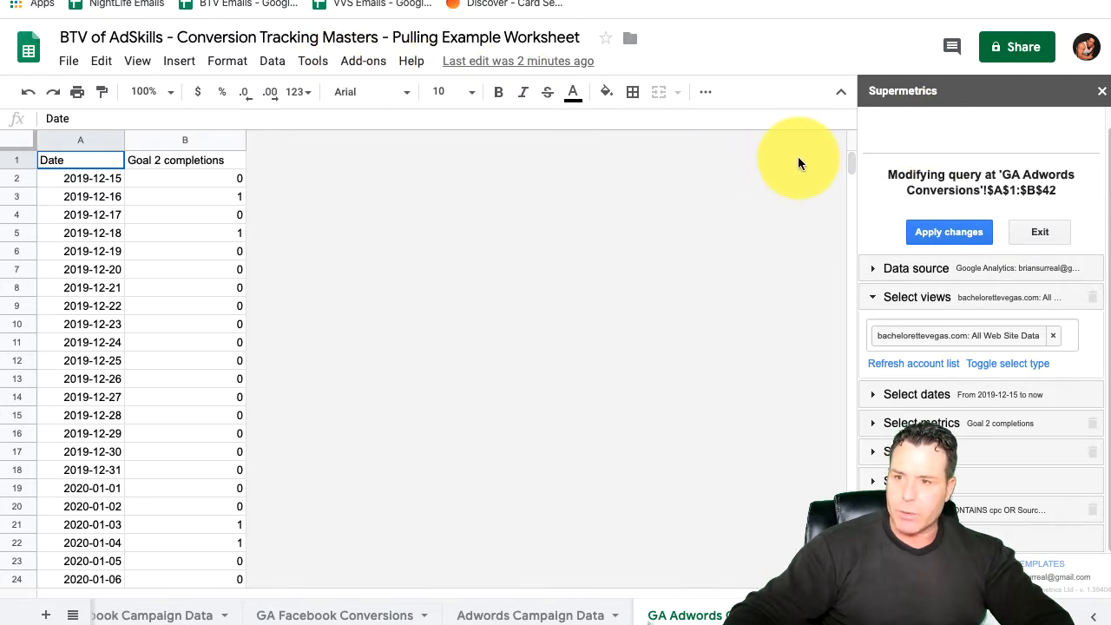
left_click(976, 270)
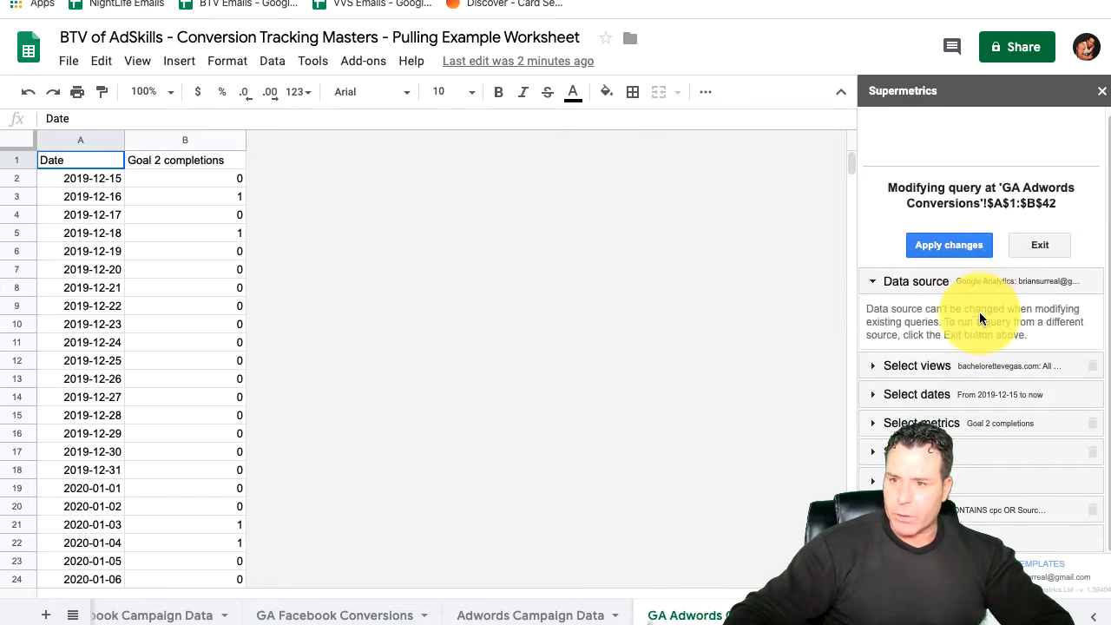
left_click(872, 279)
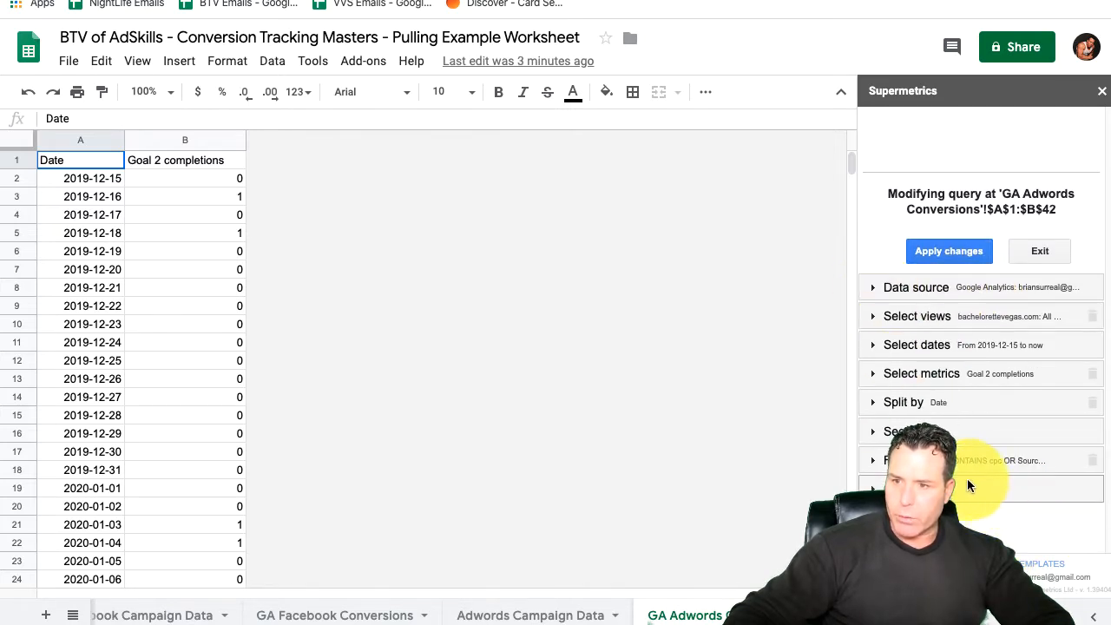
left_click(952, 252)
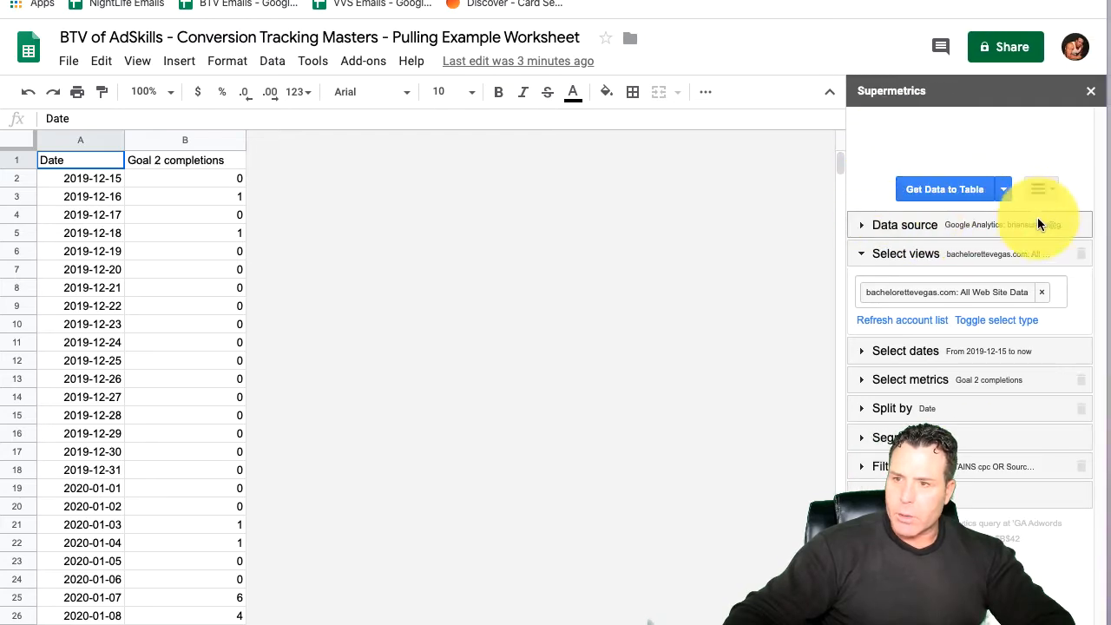
Step: Expand the data source section of the new query and look through the available connectors, from AdRoll and Facebook Ads to Stripe
left_click(957, 227)
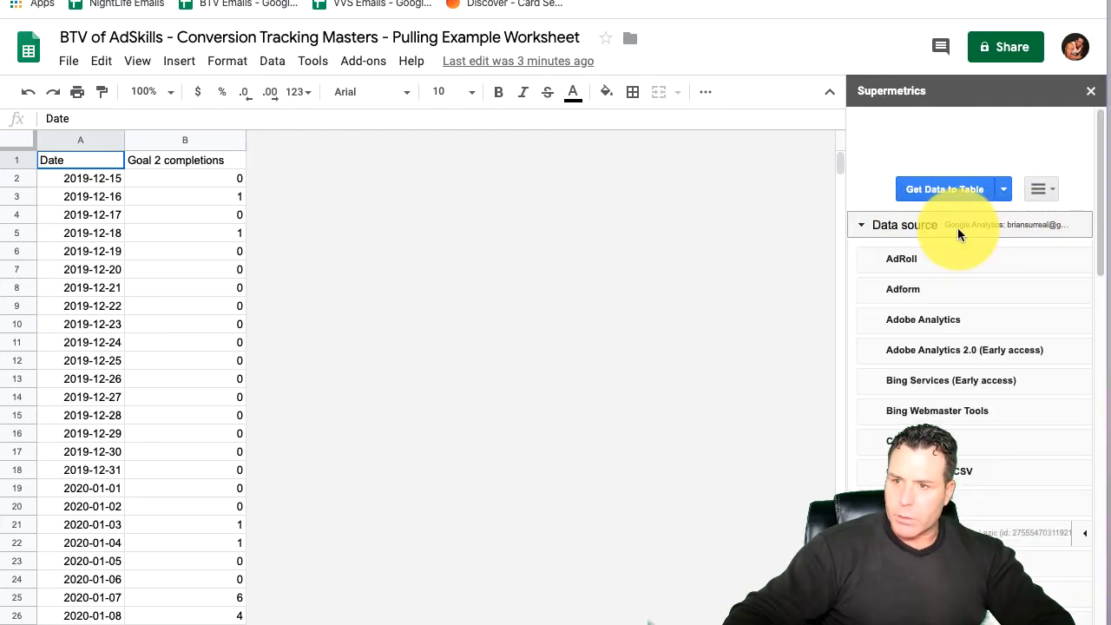
left_click(957, 227)
left_click(957, 227)
scroll(894, 347, "down", 8)
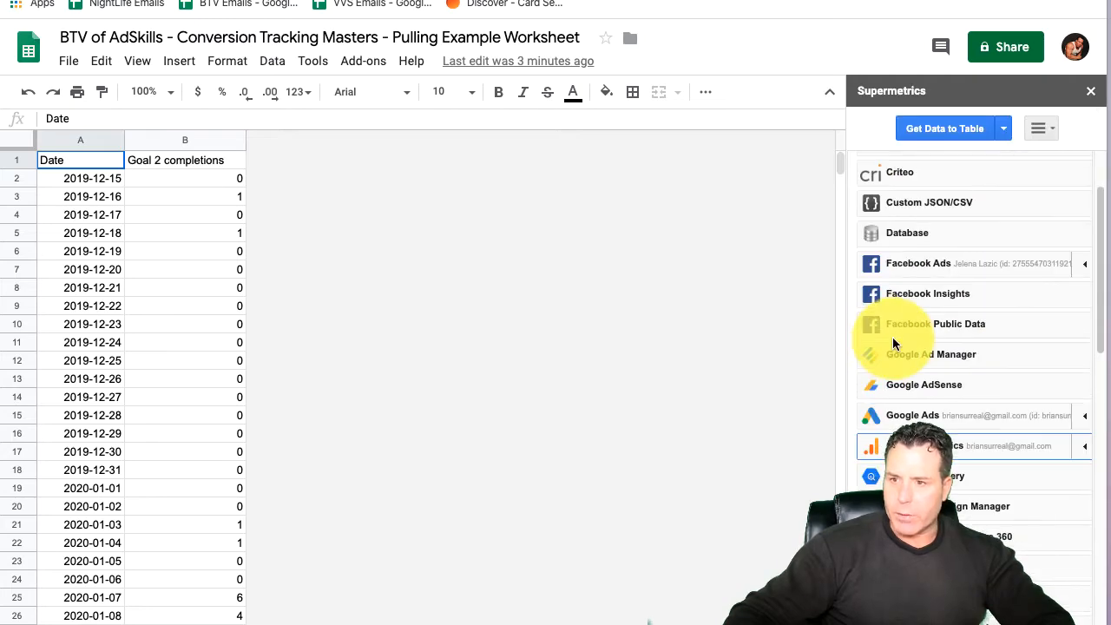
scroll(891, 397, "down", 6)
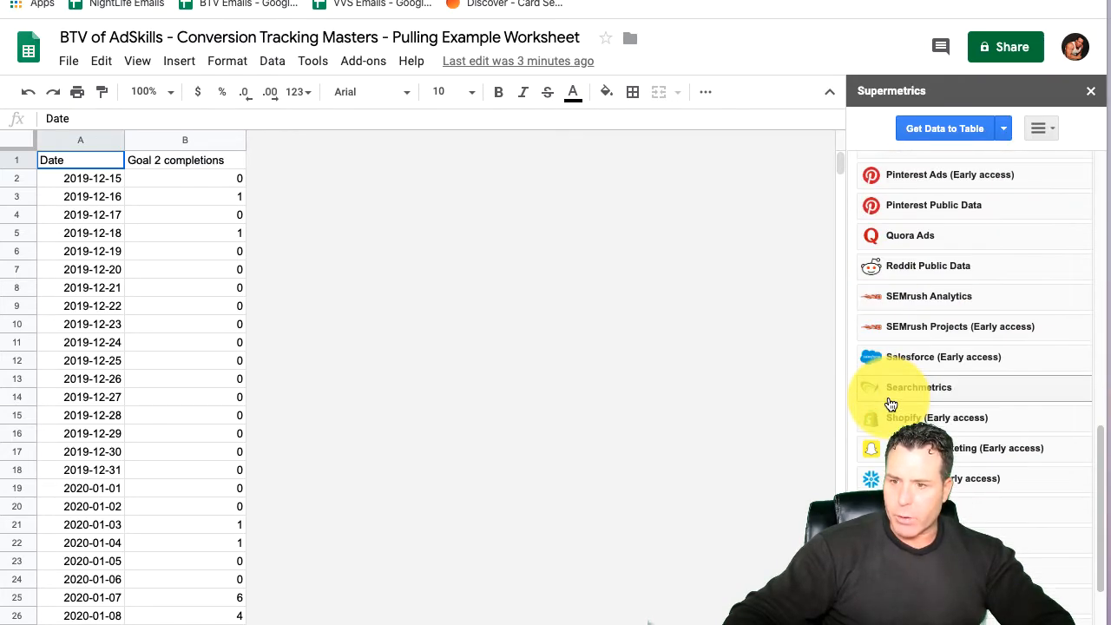
scroll(897, 364, "up", 3)
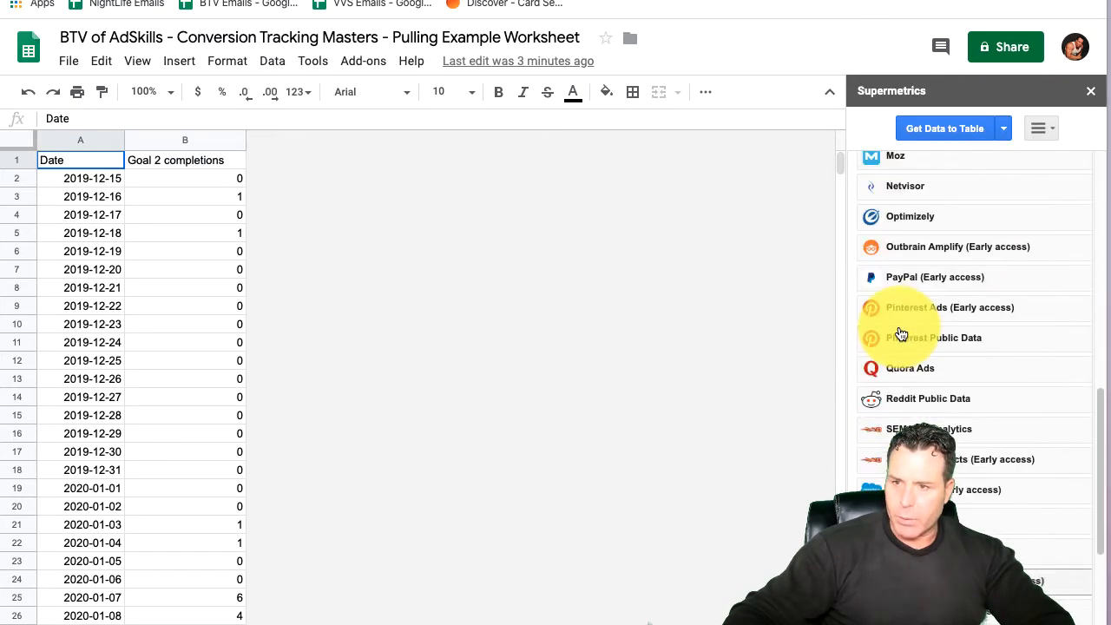
scroll(874, 347, "up", 3)
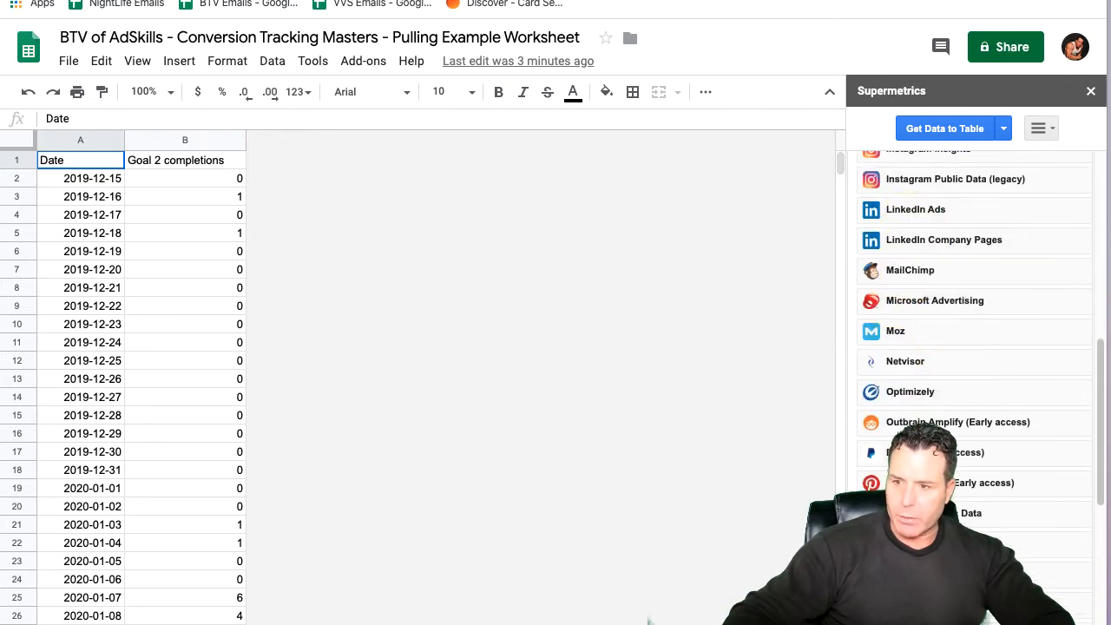
mouse_move(1107, 624)
left_mouse_down()
mouse_move(1077, 624)
mouse_move(1109, 623)
left_mouse_up()
scroll(975, 356, "down", 4)
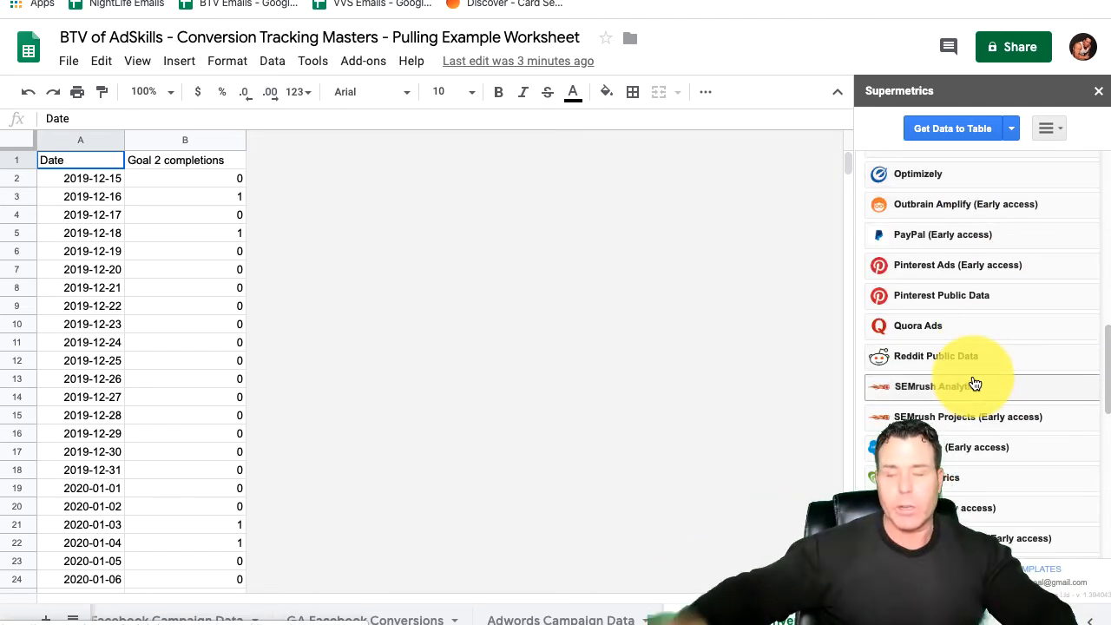
scroll(972, 387, "down", 3)
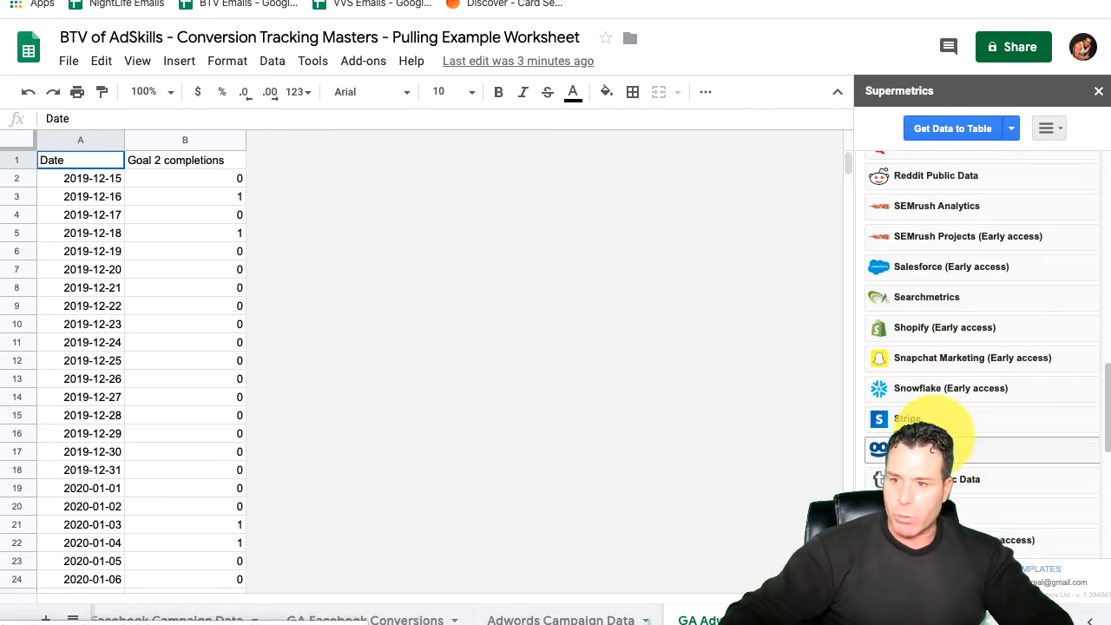
scroll(937, 443, "up", 3)
scroll(894, 365, "up", 10)
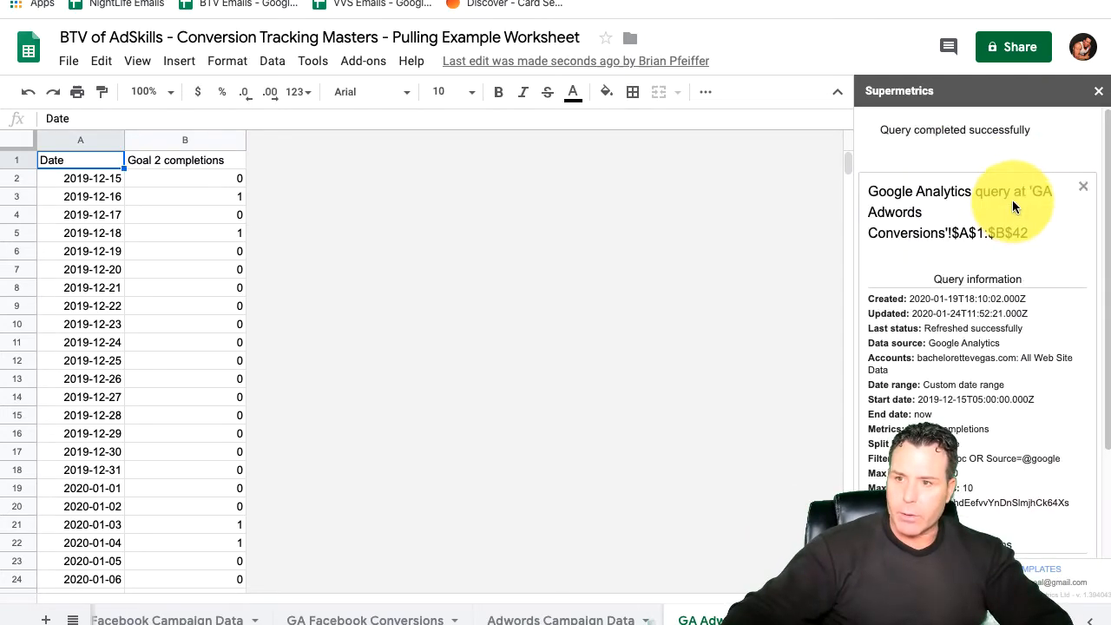
Step: Open the Google Analytics query in the GA Adwords Conversions sheet for modification
scroll(964, 365, "down", 2)
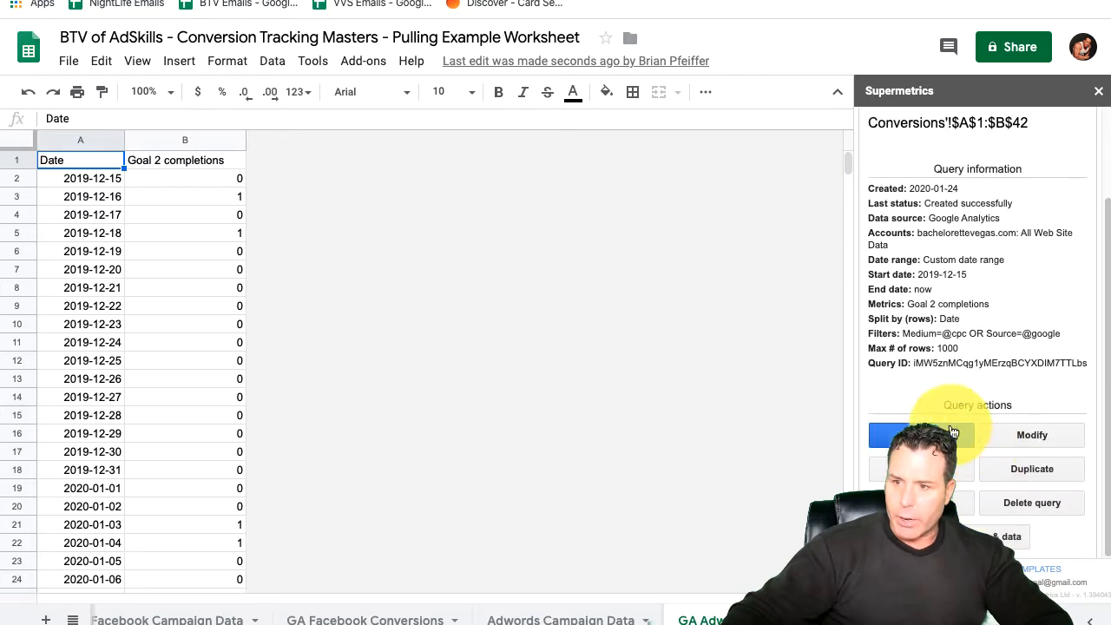
left_click(1024, 443)
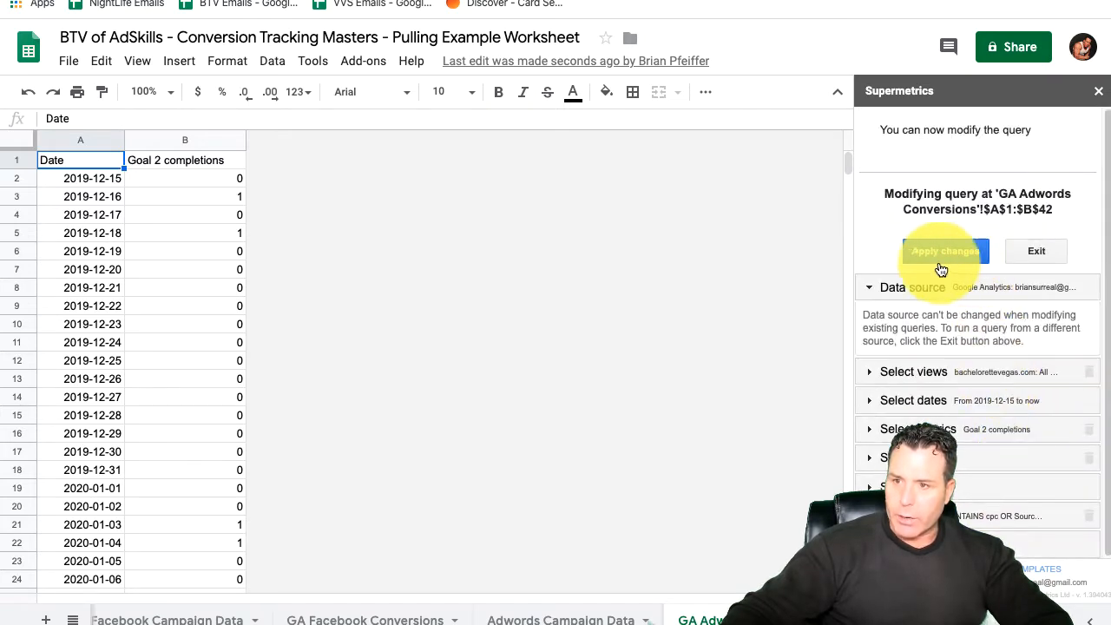
scroll(169, 232, "down", 2)
scroll(130, 224, "down", 15)
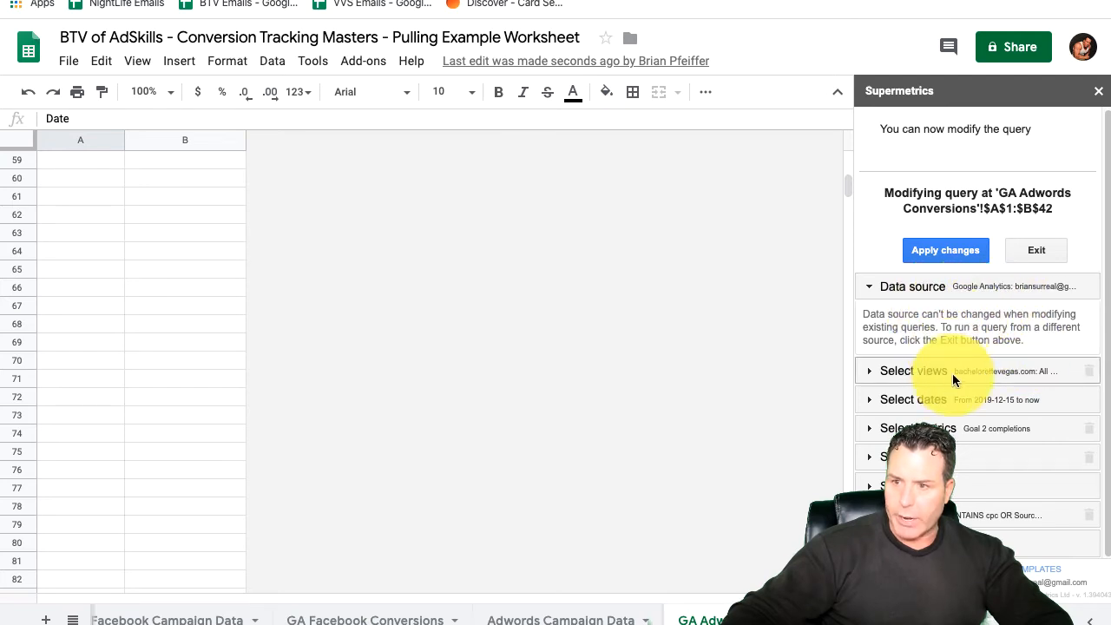
Step: Expand the query's views section and look through the selectable website views, keeping the bachelorettevegas.com view
left_click(954, 371)
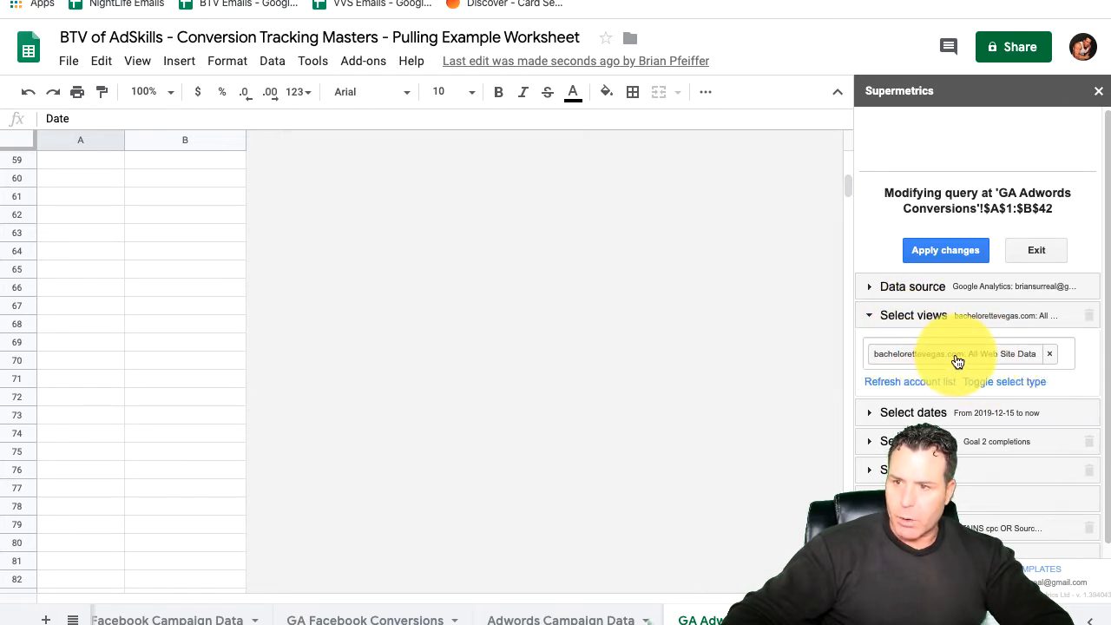
left_click(958, 361)
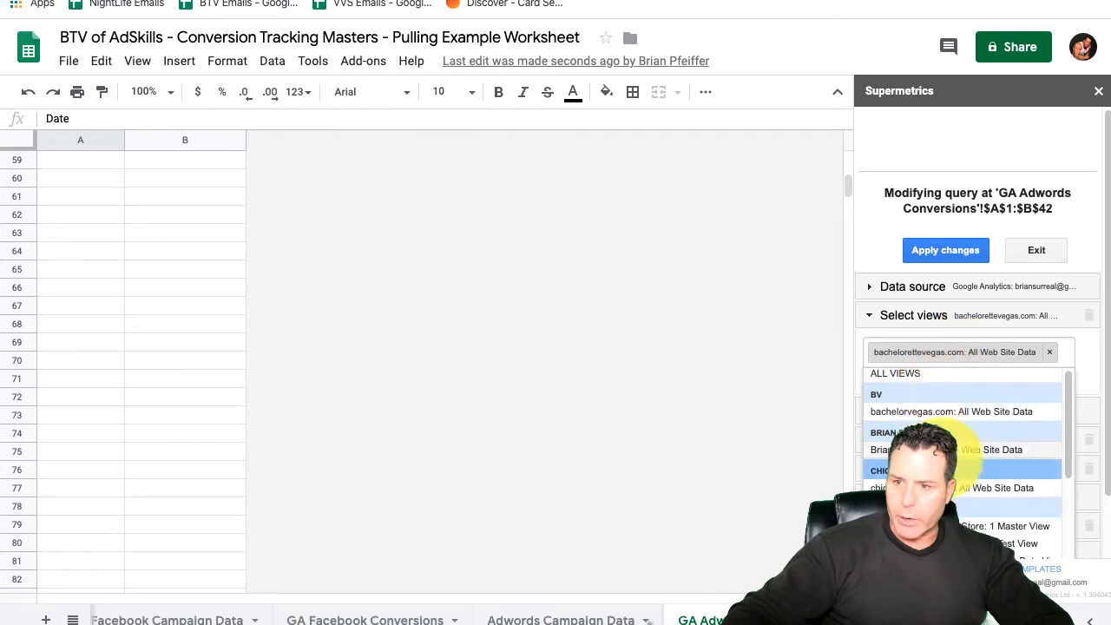
scroll(962, 473, "down", 5)
scroll(971, 521, "up", 1)
left_click(960, 314)
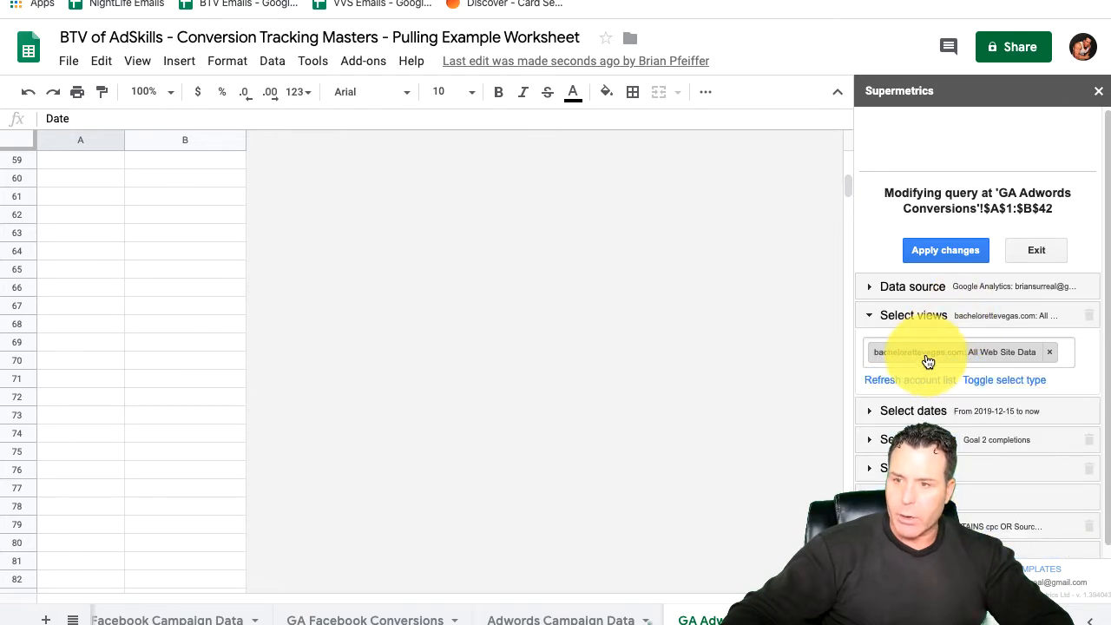
Step: Check the query's date range settings, then expand its metrics section
left_click(942, 413)
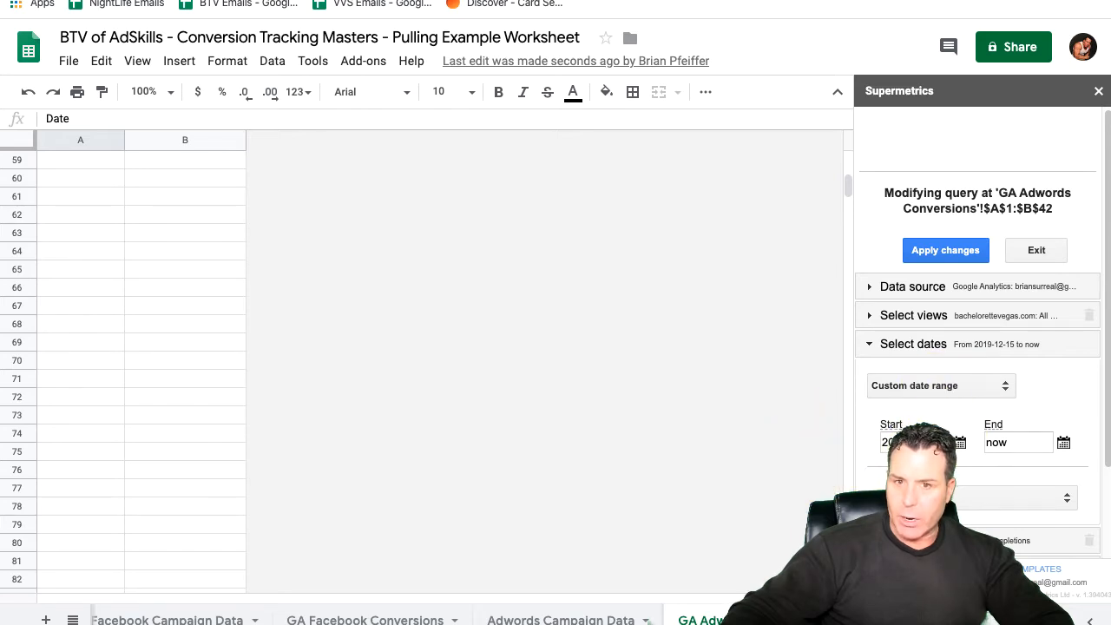
scroll(109, 228, "up", 15)
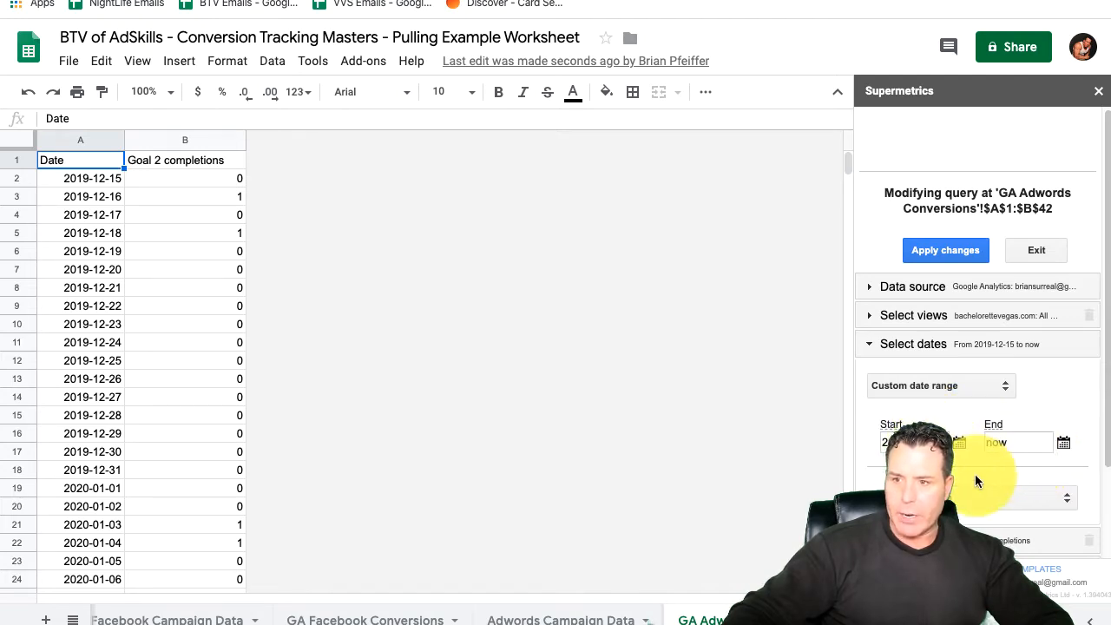
left_click(949, 345)
left_click(937, 371)
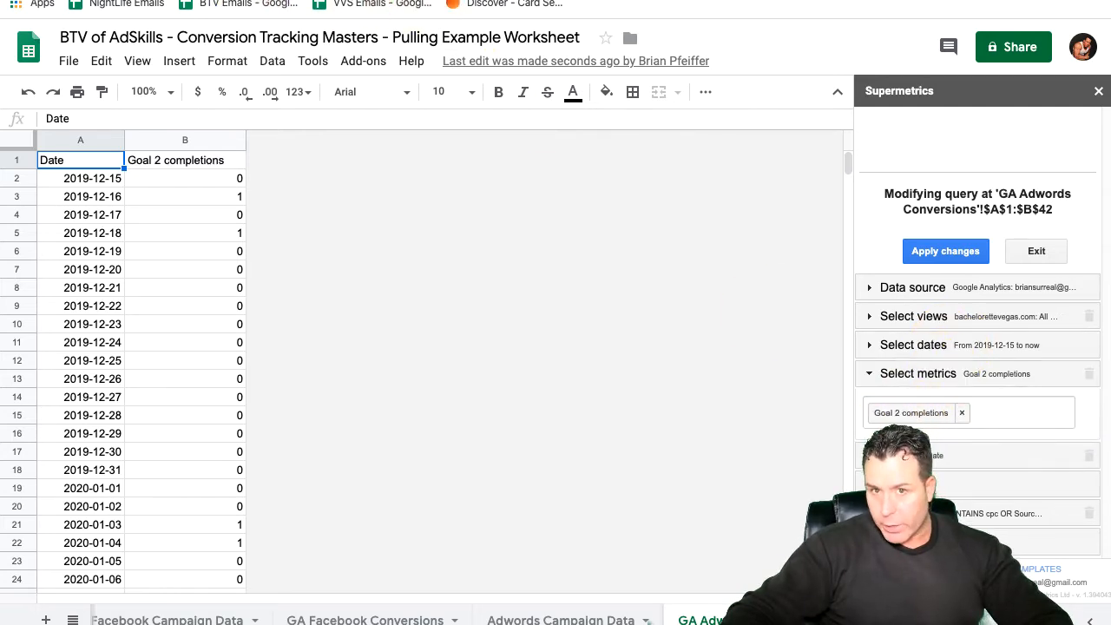
Step: Switch to Google Analytics and open the goals overview for the BTV account's bachelorettevegas.com All Web Site Data view
left_click(217, 0)
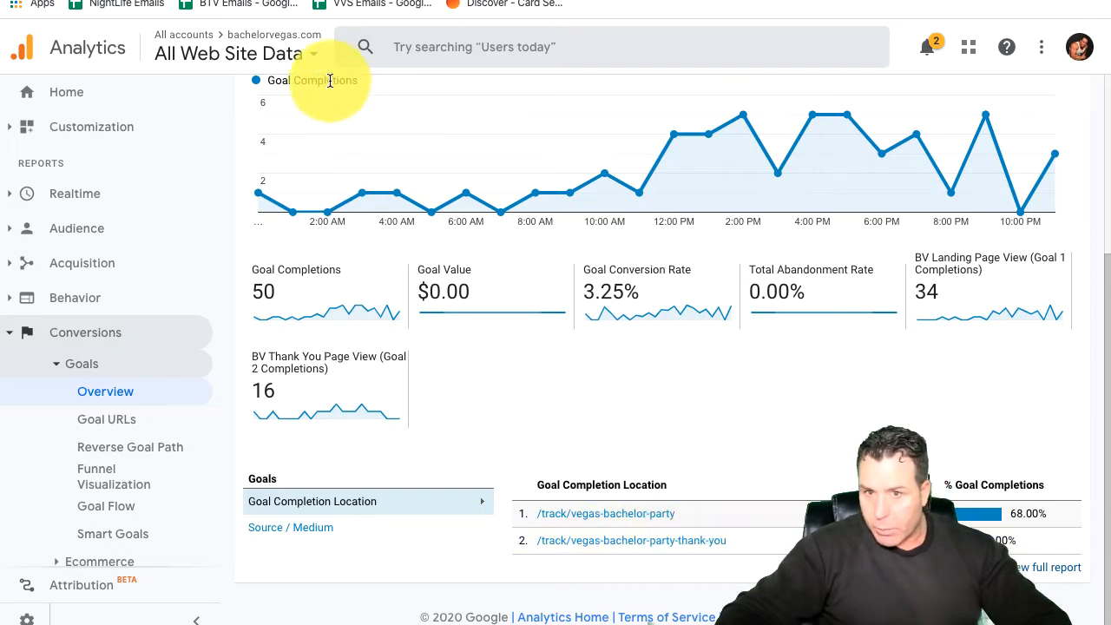
left_click(286, 56)
scroll(104, 330, "down", 5)
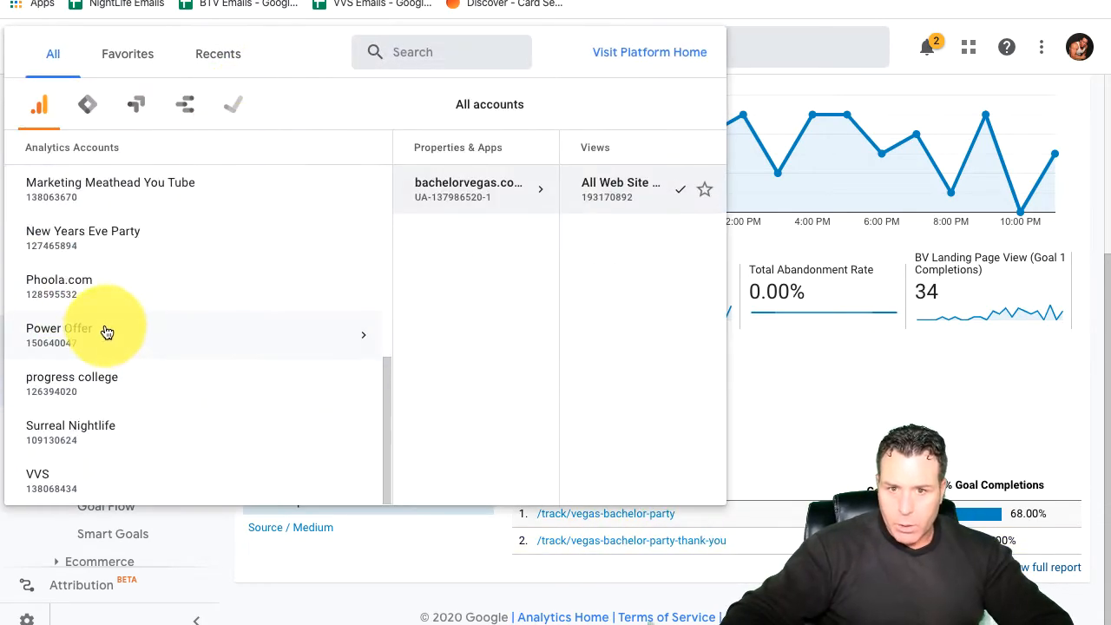
scroll(108, 322, "up", 4)
scroll(107, 323, "up", 3)
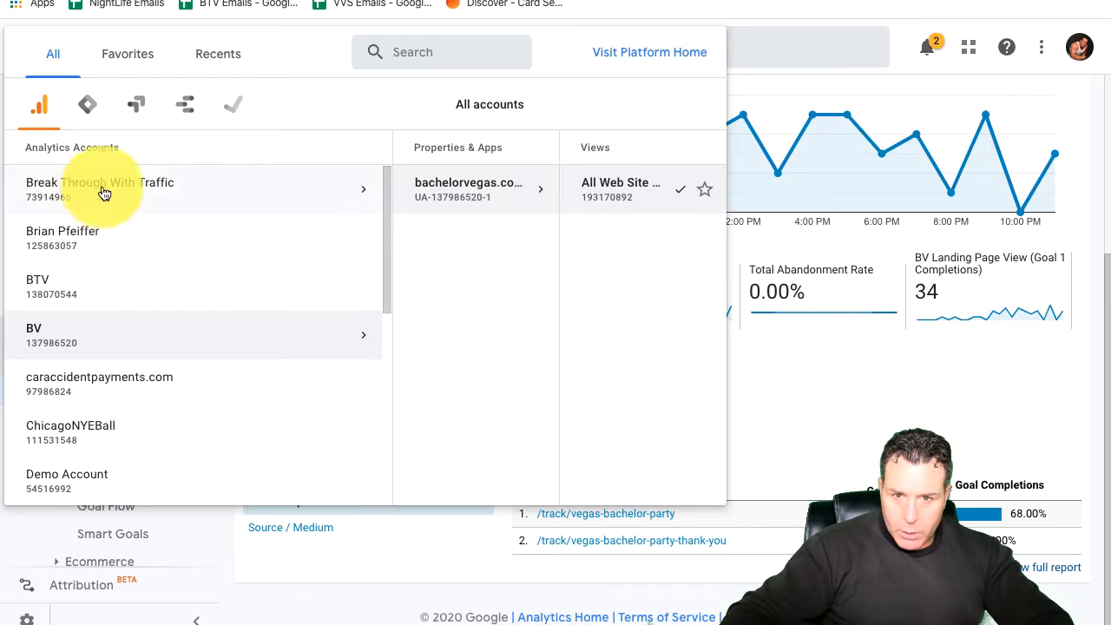
left_click(81, 291)
left_click(367, 185)
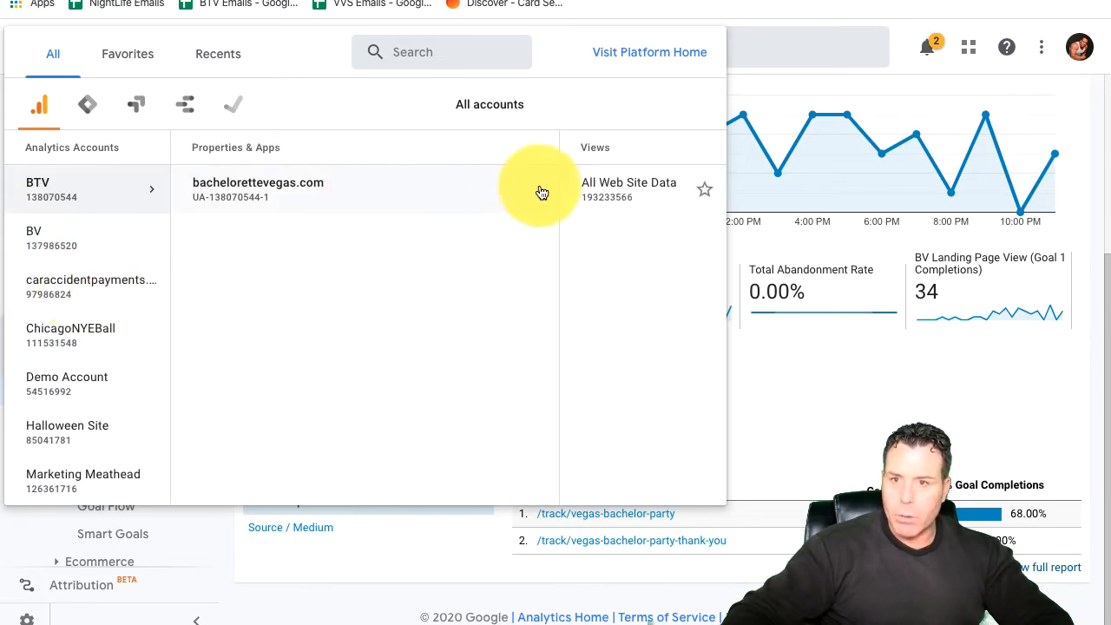
left_click(564, 189)
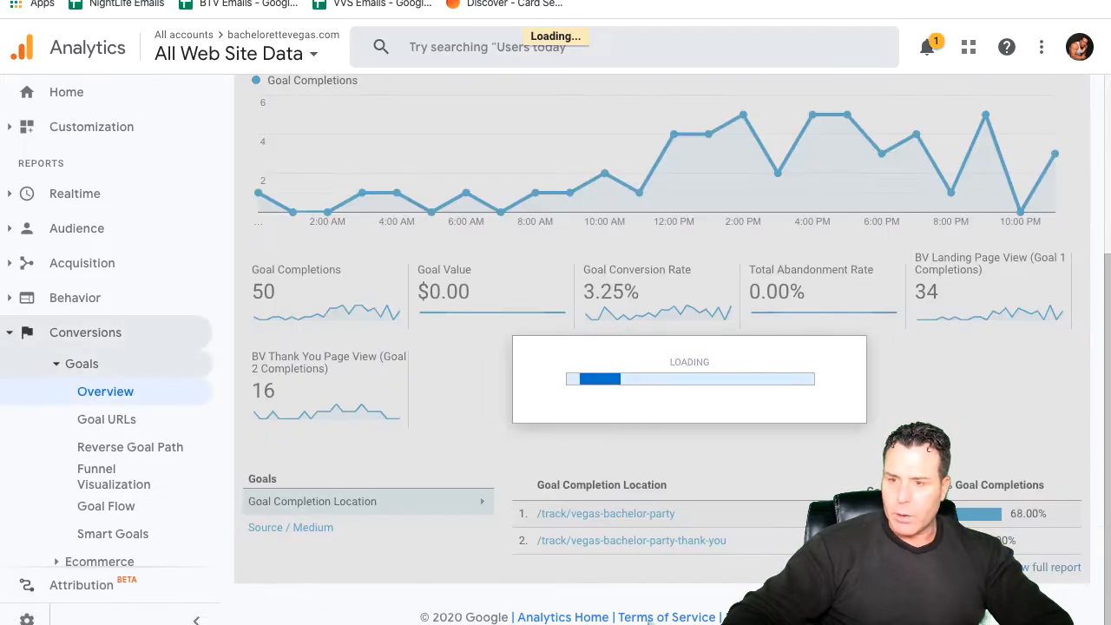
scroll(968, 494, "down", 2)
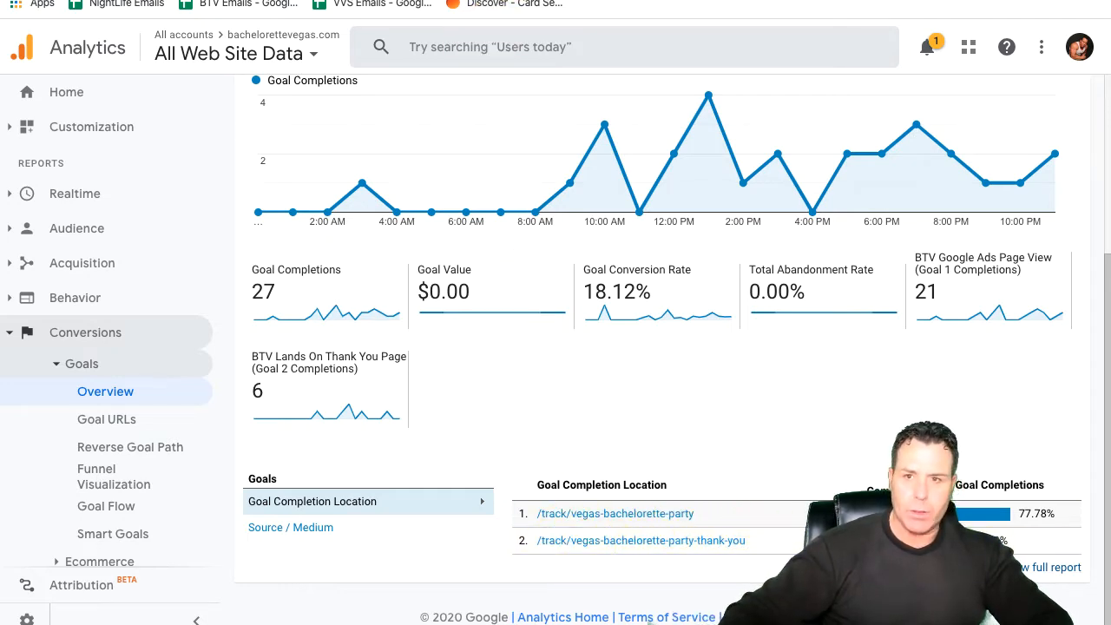
Step: Return to the worksheet and read through the daily Goal 2 completions down to the last dated row
key("ctrl+Tab")
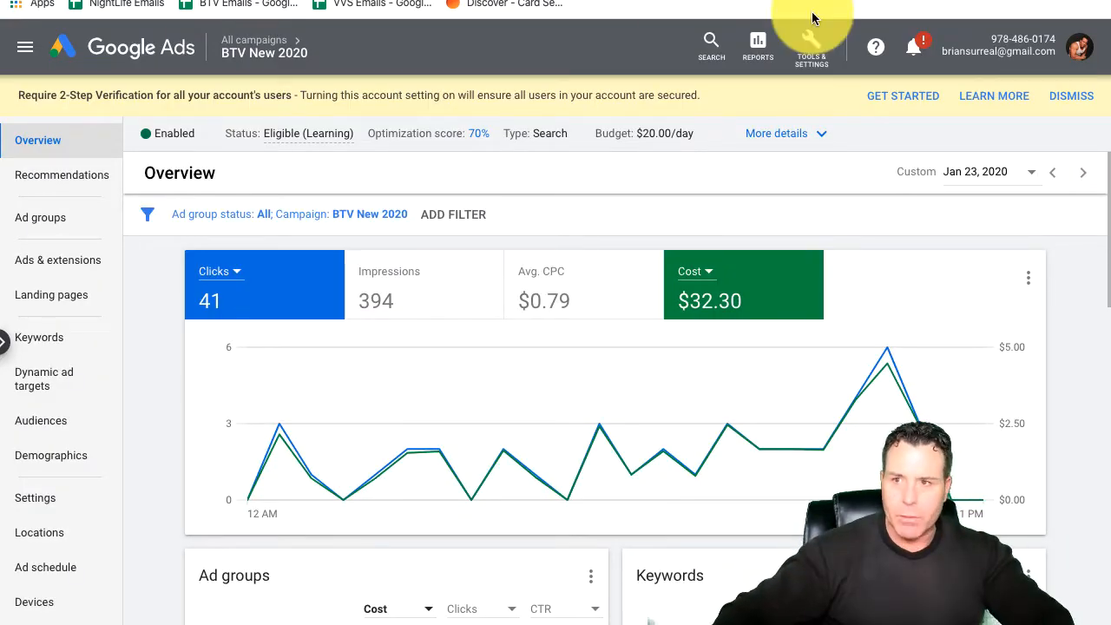
key("ctrl+Tab")
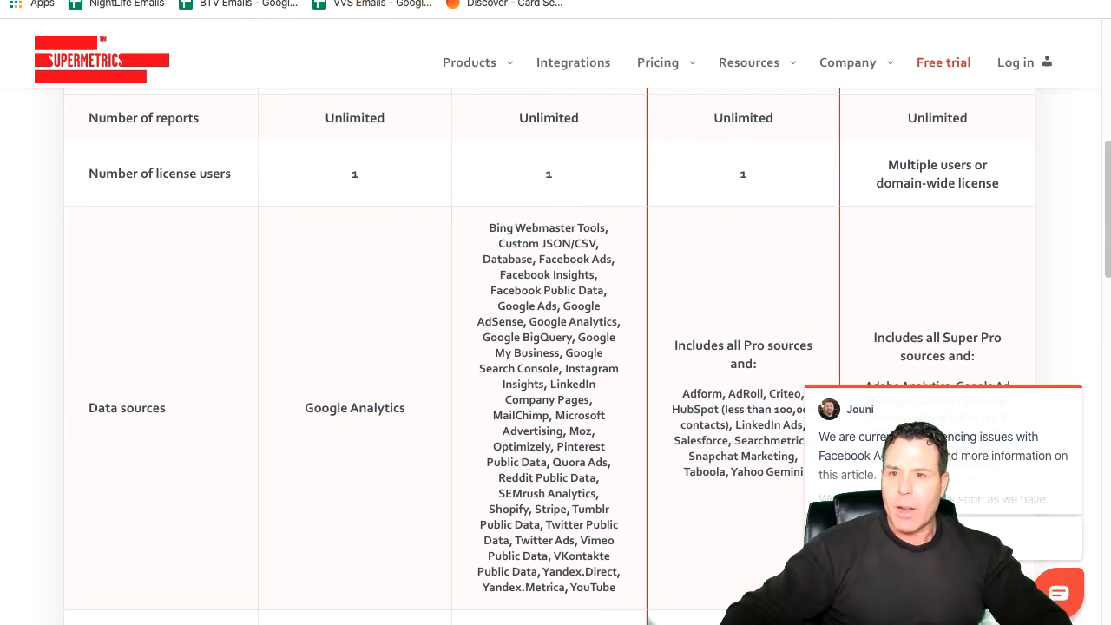
key("ctrl+Tab")
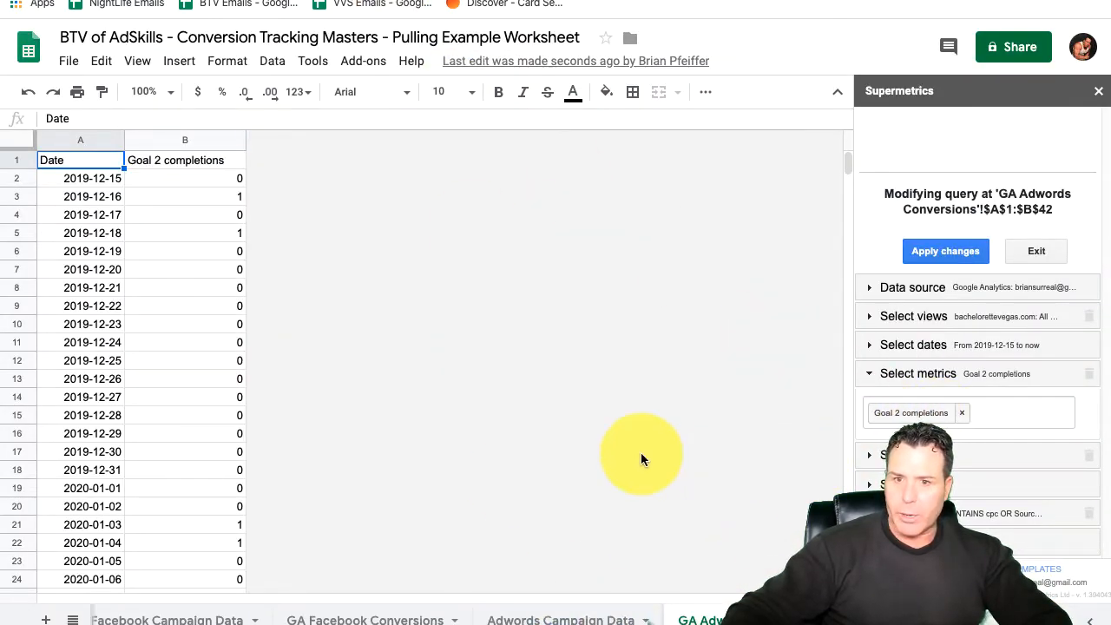
scroll(335, 401, "down", 1)
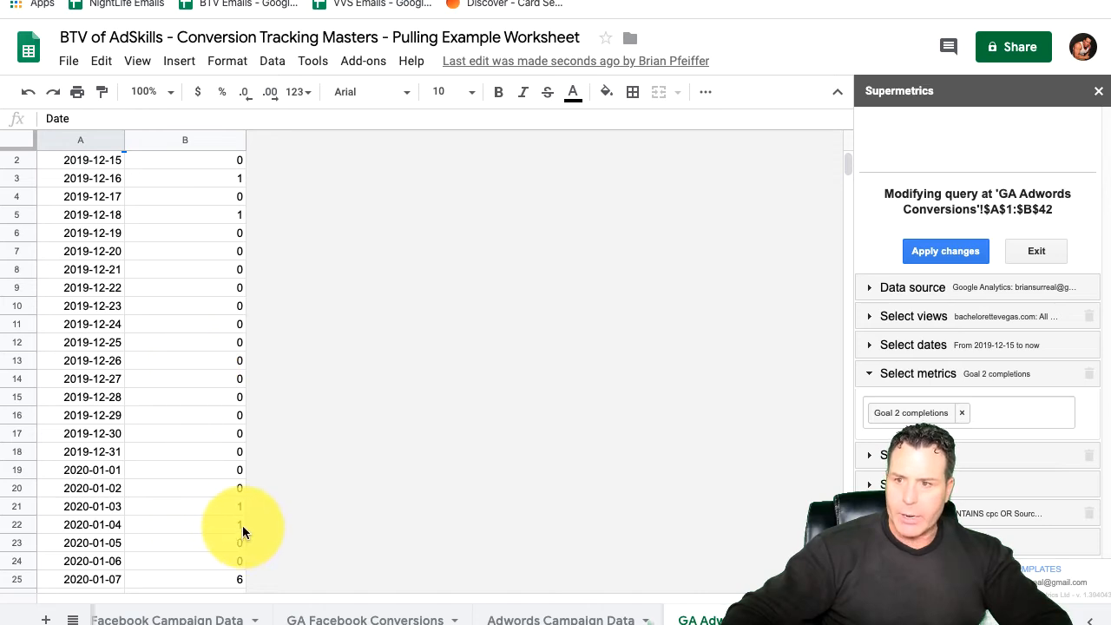
scroll(203, 475, "down", 7)
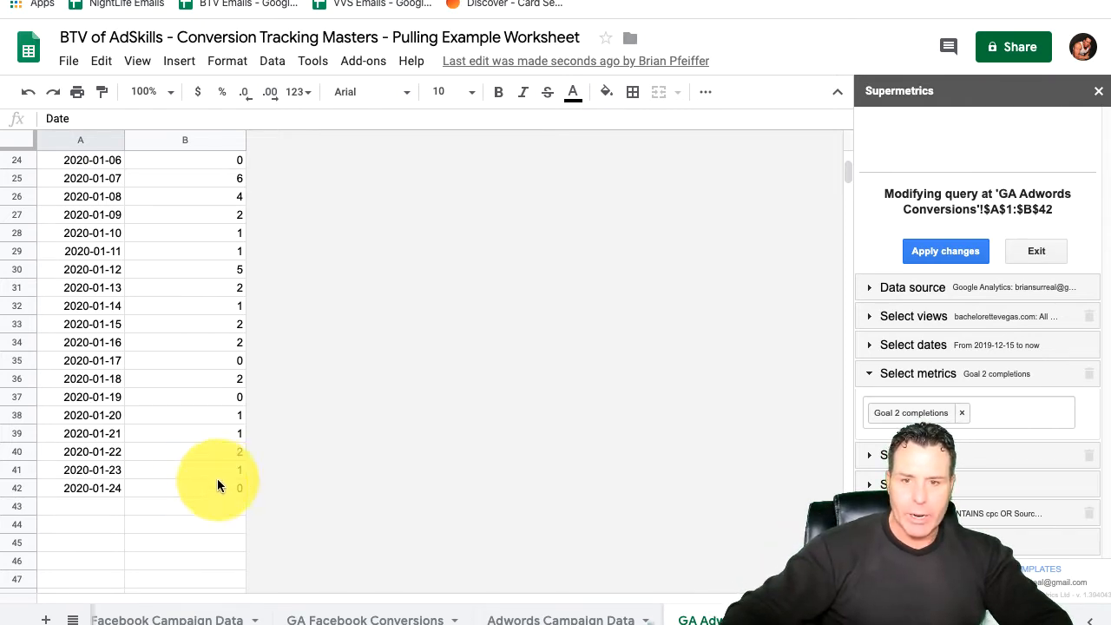
Step: Review the query's split-by settings and its medium and source filter conditions, collapsing each section again
left_click(890, 455)
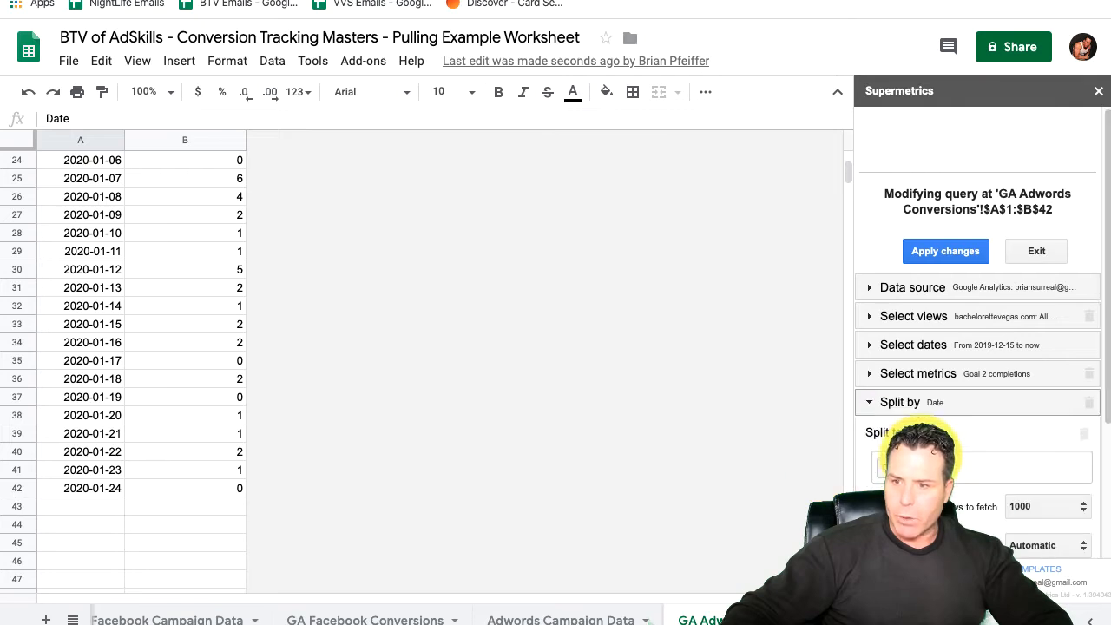
left_click(976, 409)
left_click(941, 458)
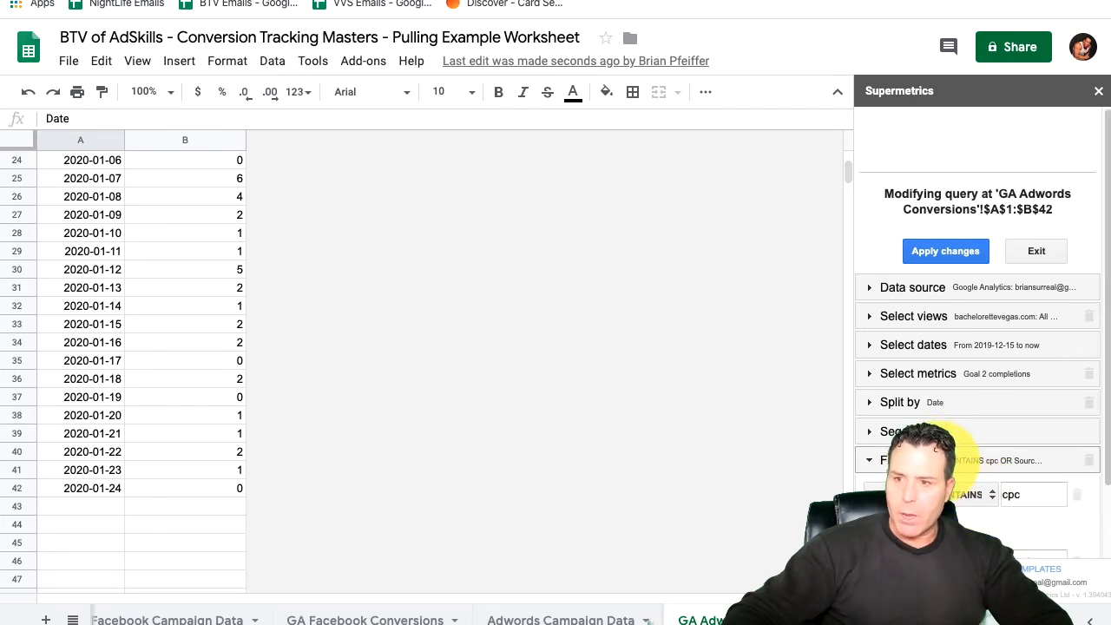
left_click(964, 458)
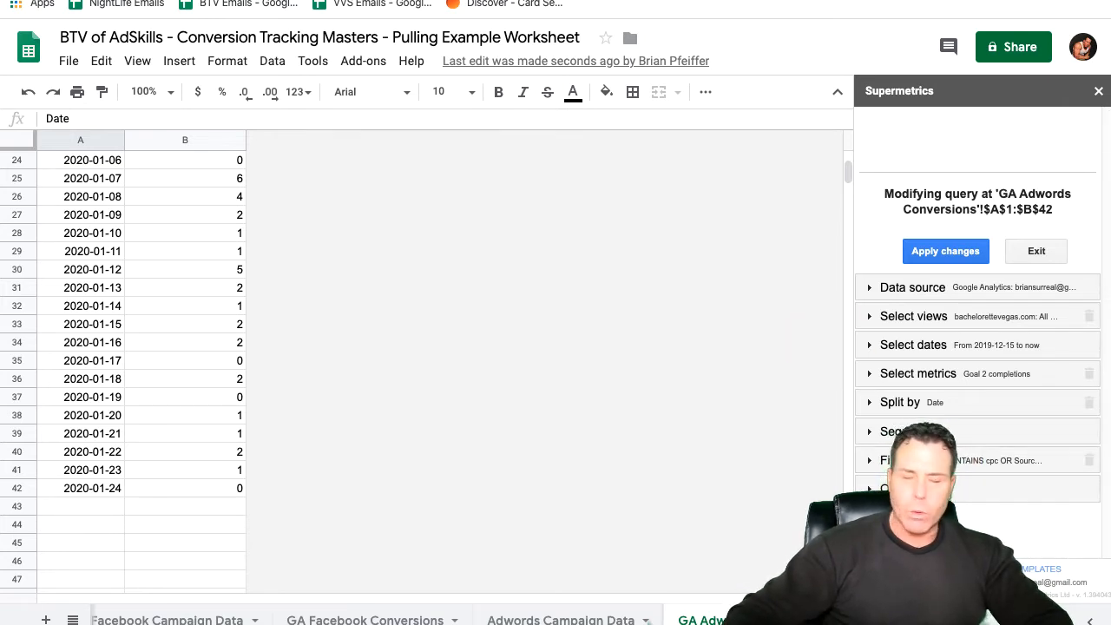
Step: In a new browser tab, search for "google url parameters" and open Google Analytics' Campaign URL Builder
left_click(565, 0)
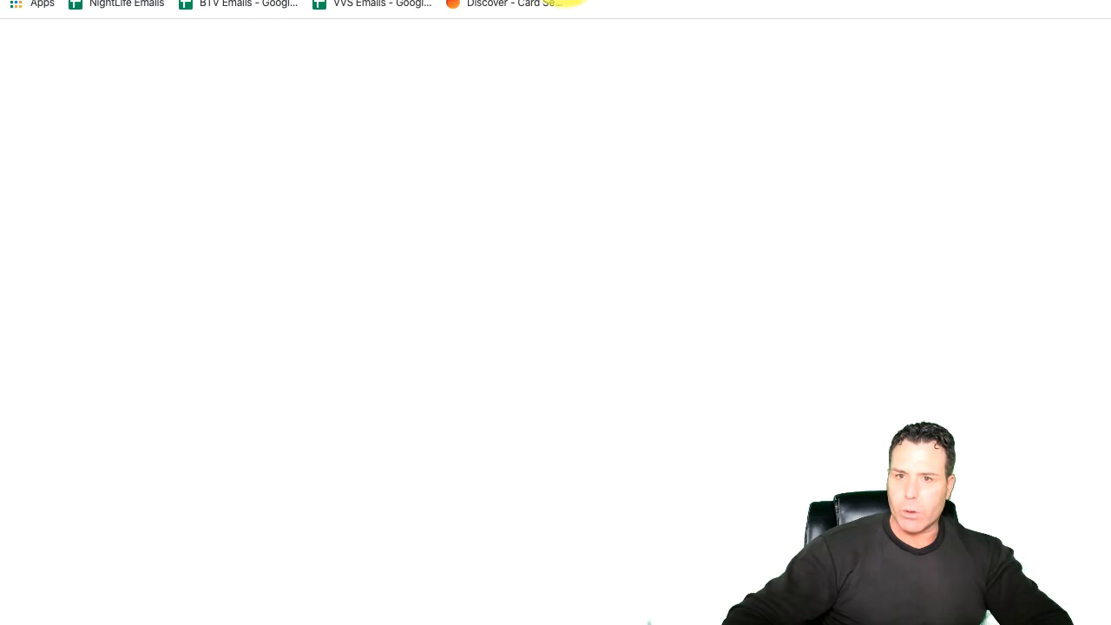
type("goog")
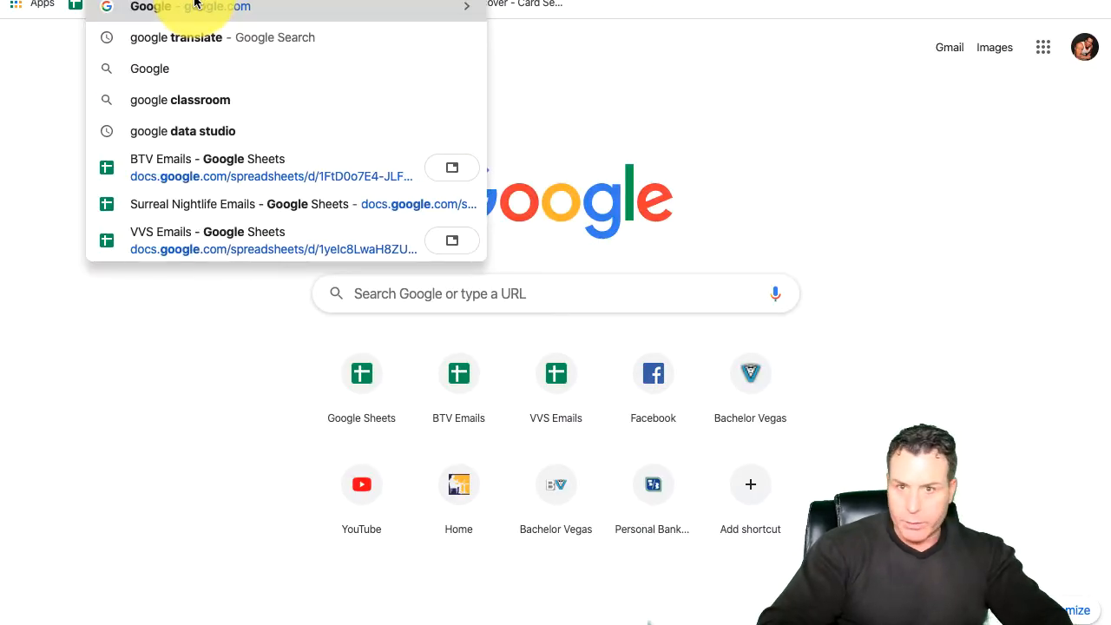
type("le url")
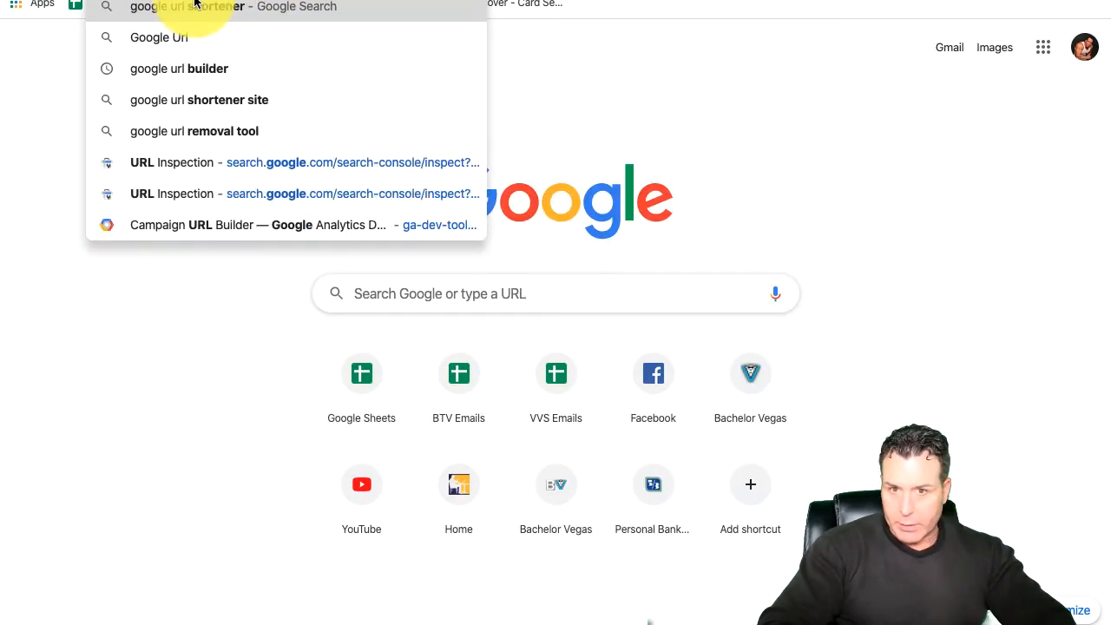
type(" para")
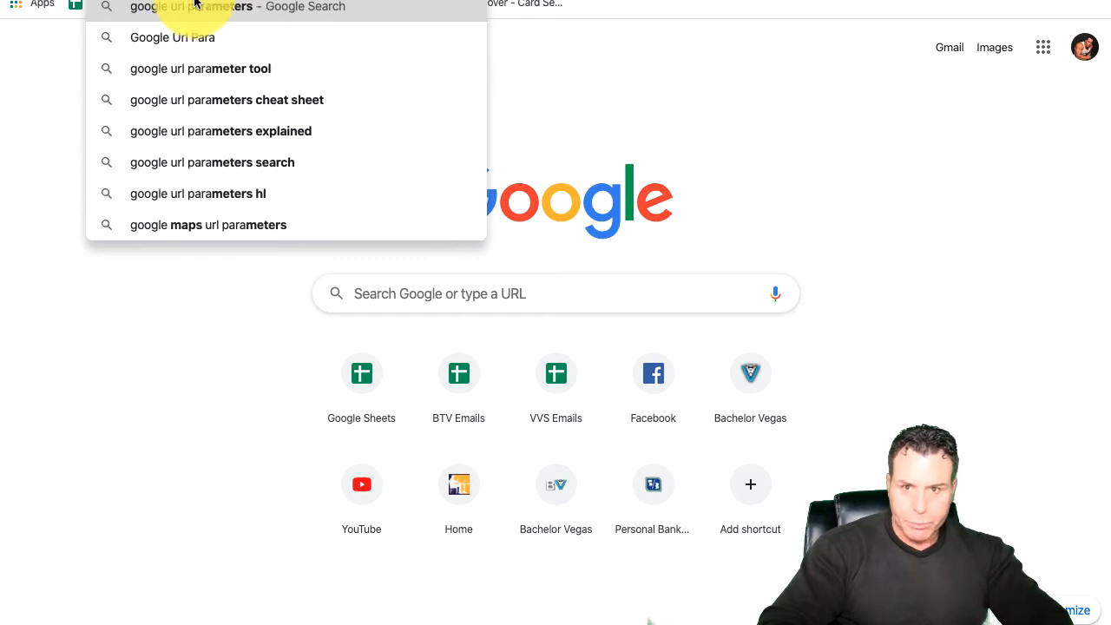
key("Return")
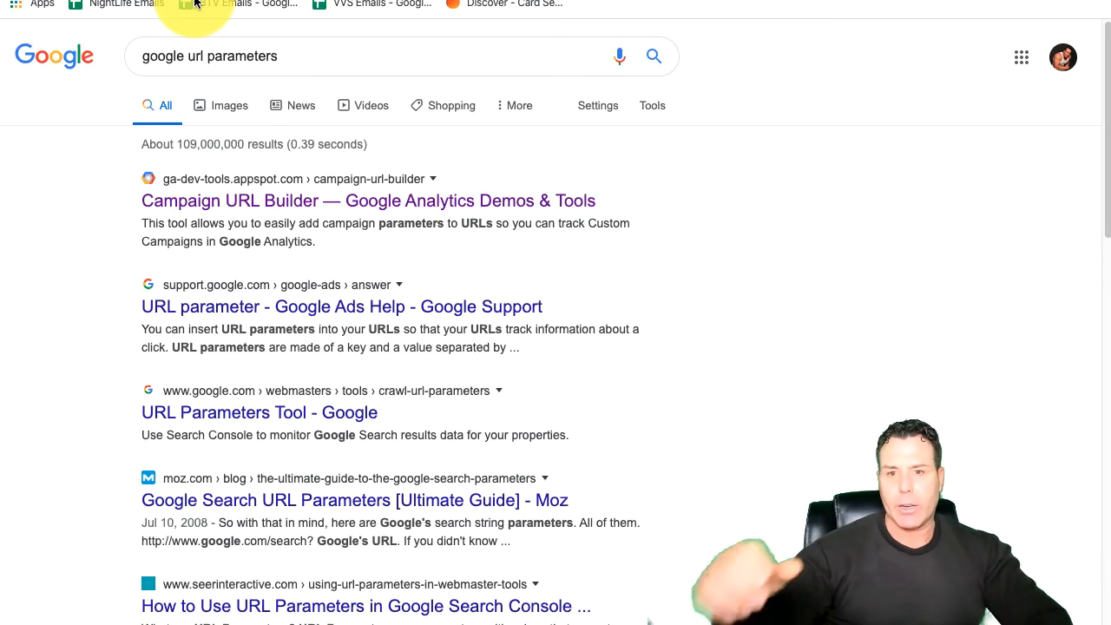
left_click(300, 215)
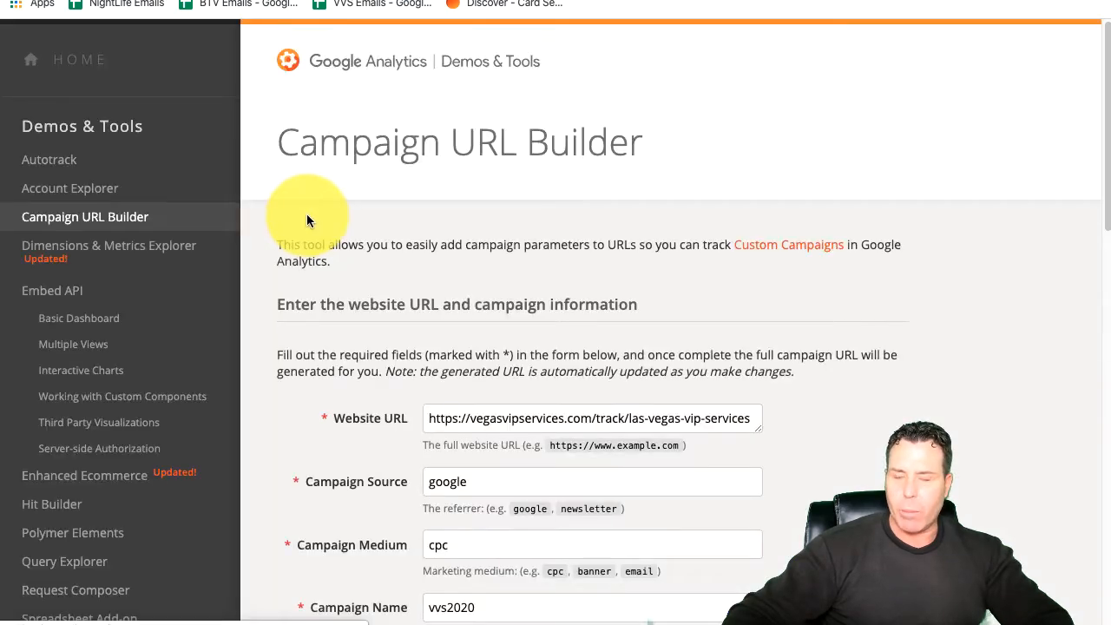
Step: Review the campaign source, campaign medium and website URL entries in the campaign information form
scroll(521, 464, "down", 2)
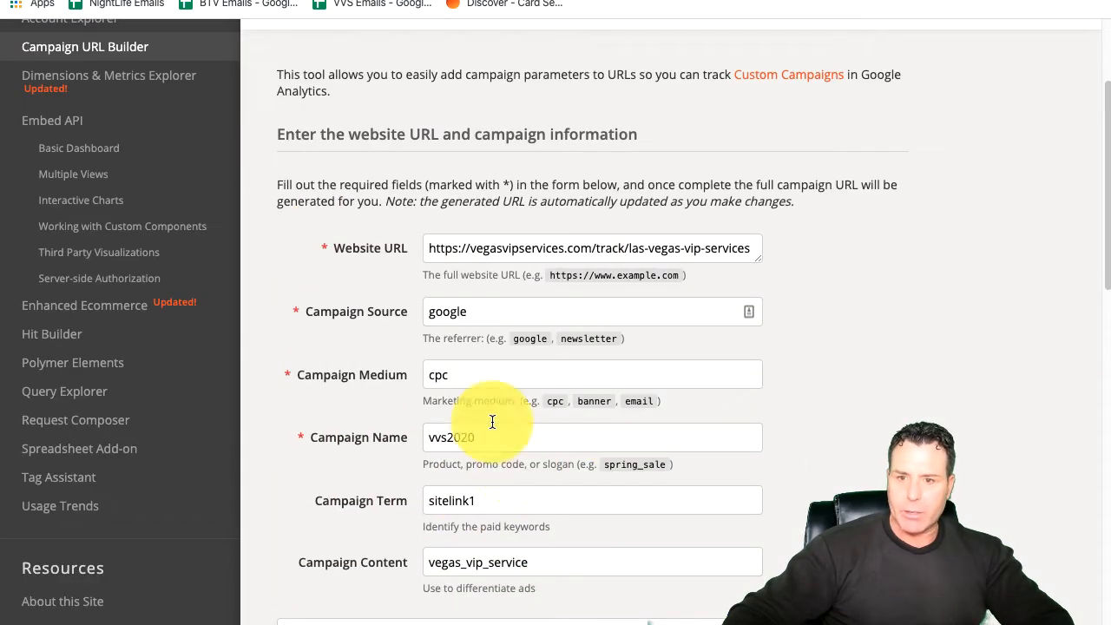
left_click(470, 315)
left_click(446, 377)
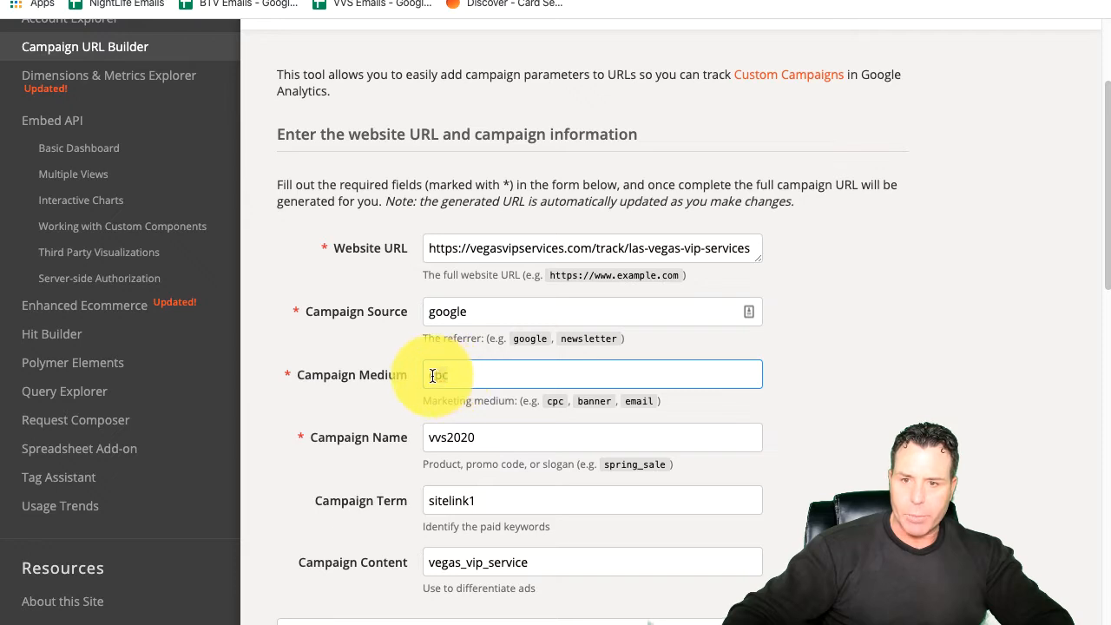
left_click_drag(432, 375, 533, 397)
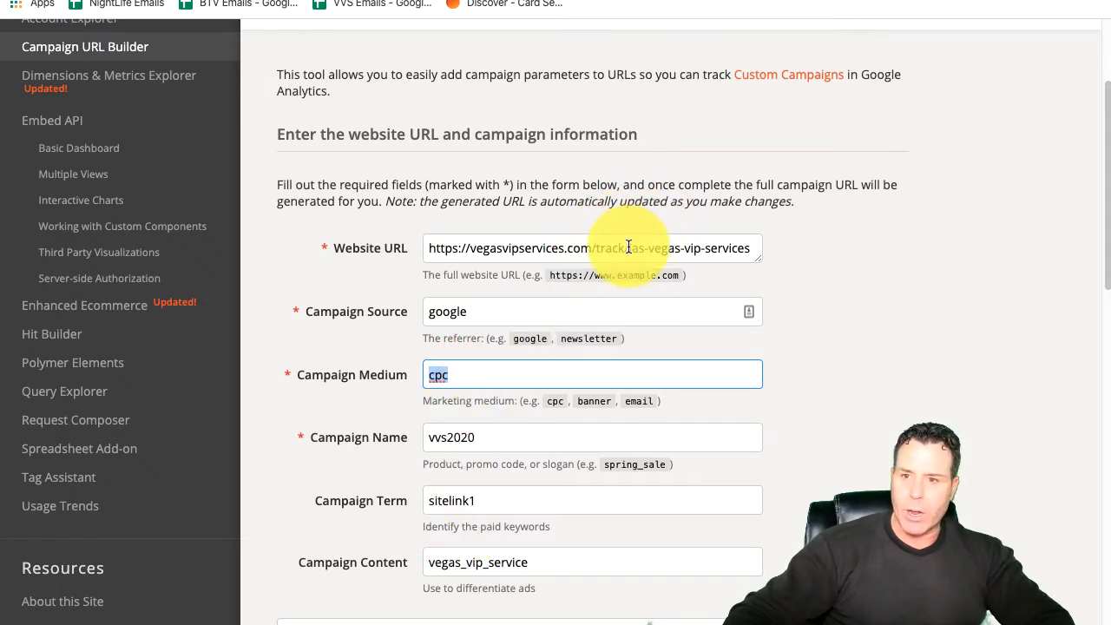
left_click(740, 252)
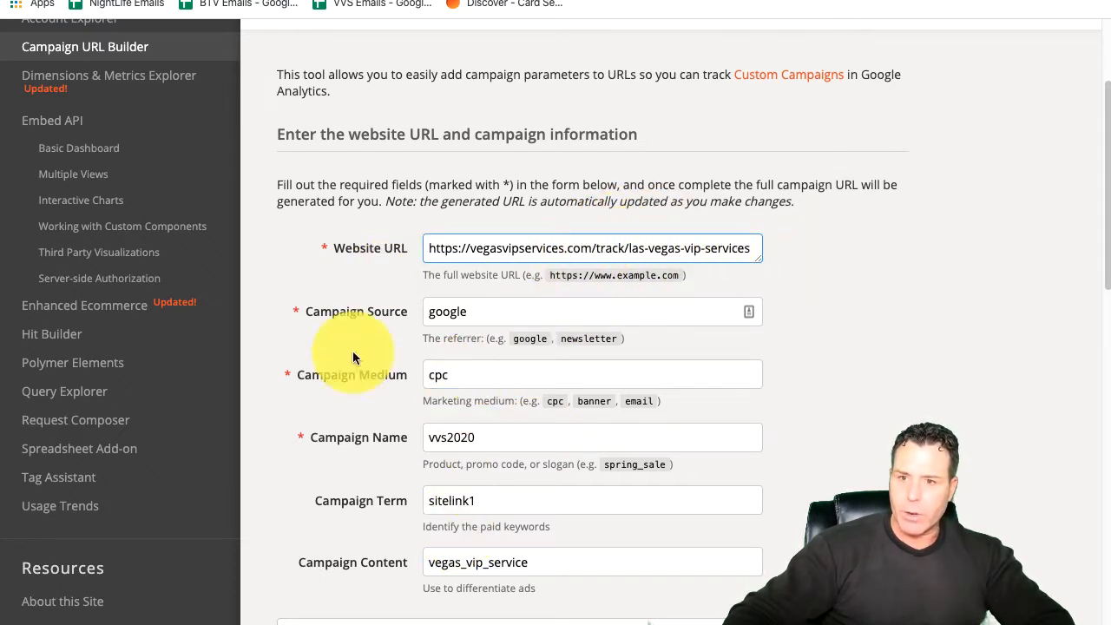
Step: Examine the generated campaign URL and its UTM parameters, highlighting the full URL, and return to the start of the form
scroll(476, 521, "down", 5)
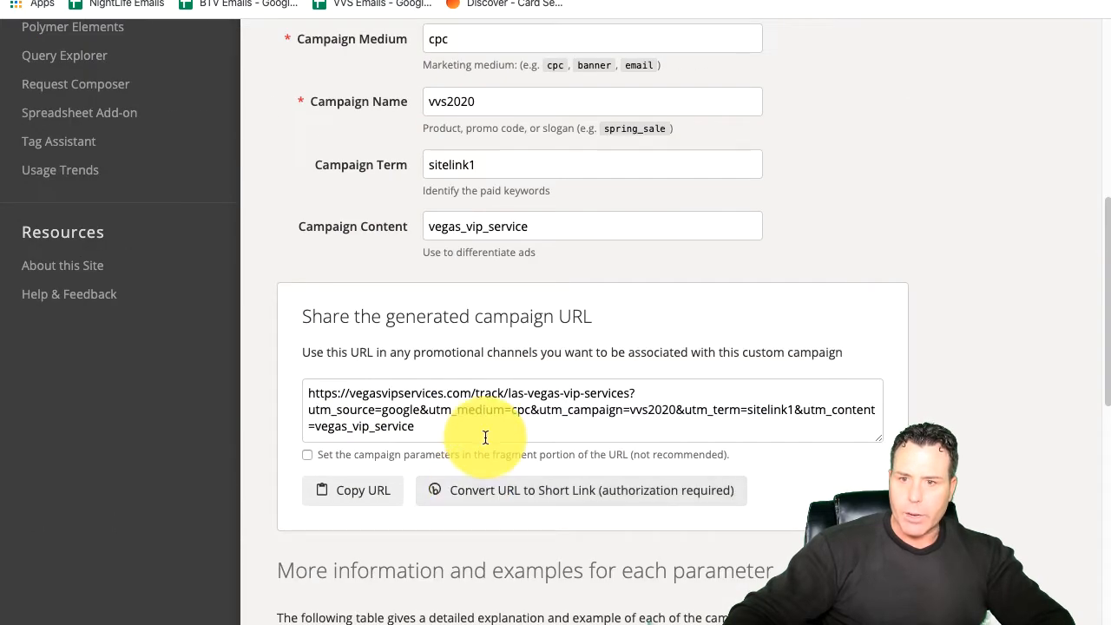
left_click(439, 408)
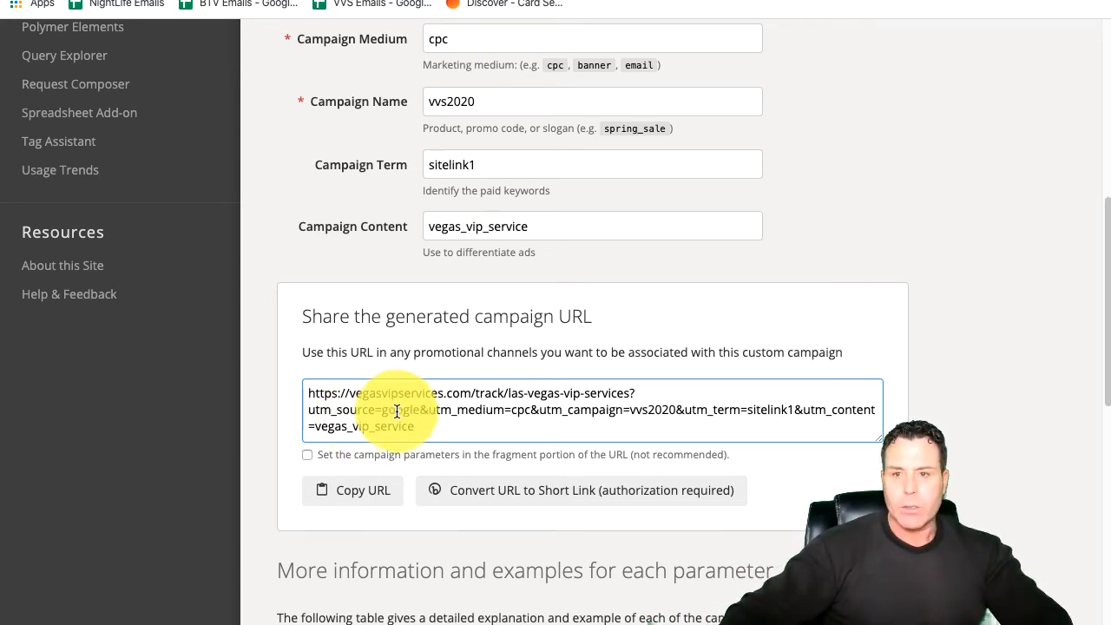
scroll(382, 451, "up", 4)
scroll(429, 474, "down", 3)
left_click_drag(429, 555, 298, 506)
left_click(364, 535)
left_click_drag(415, 550, 297, 499)
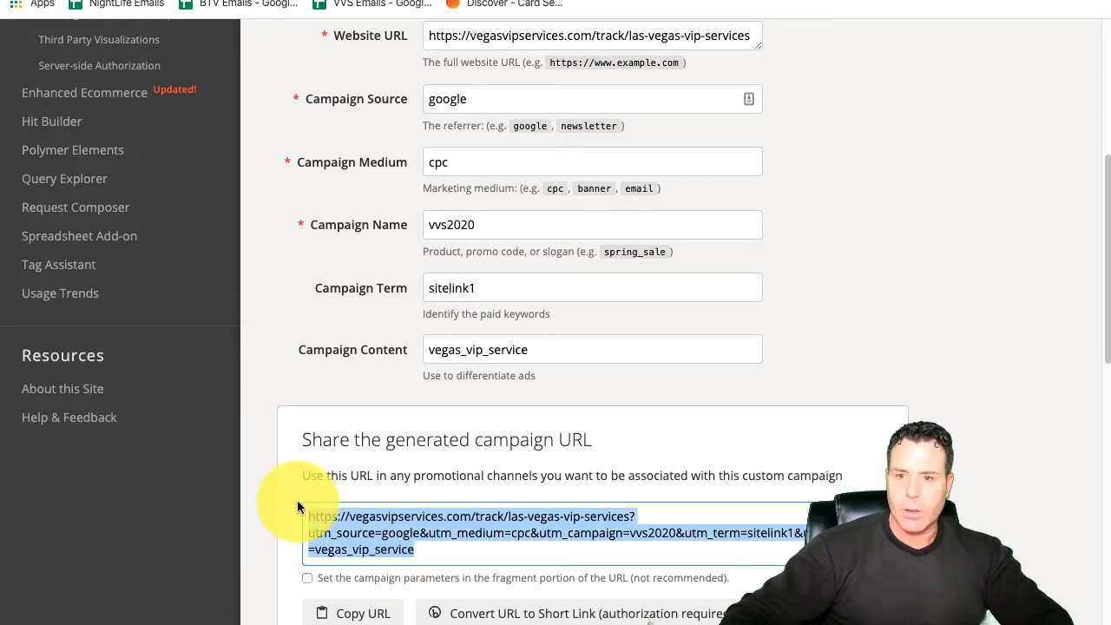
left_click(422, 551)
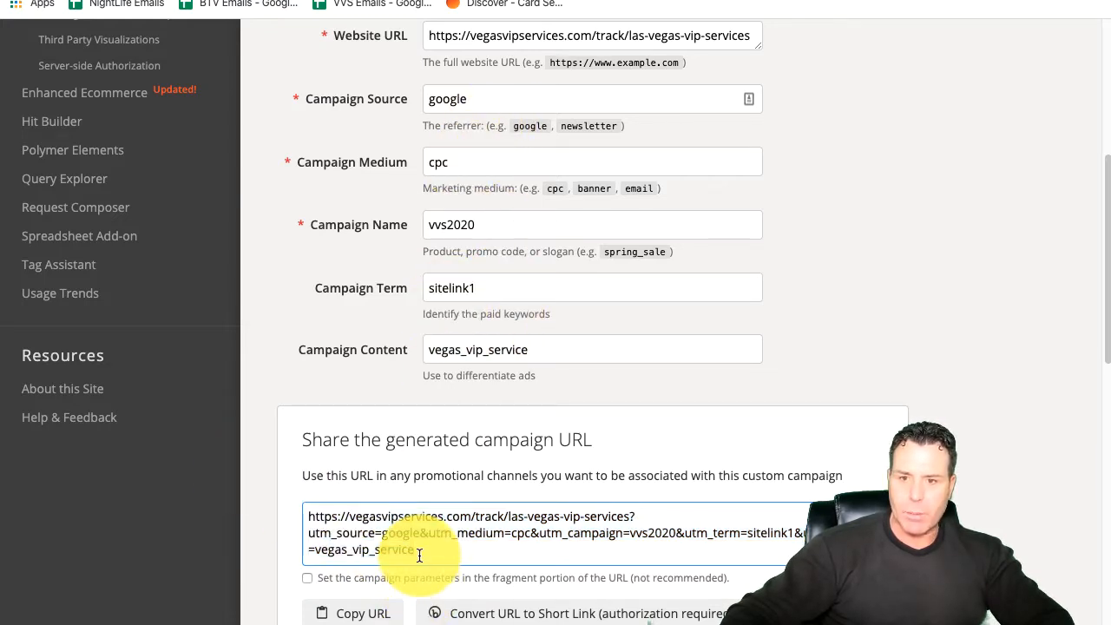
left_click_drag(422, 550, 269, 512)
left_click_drag(428, 551, 224, 472)
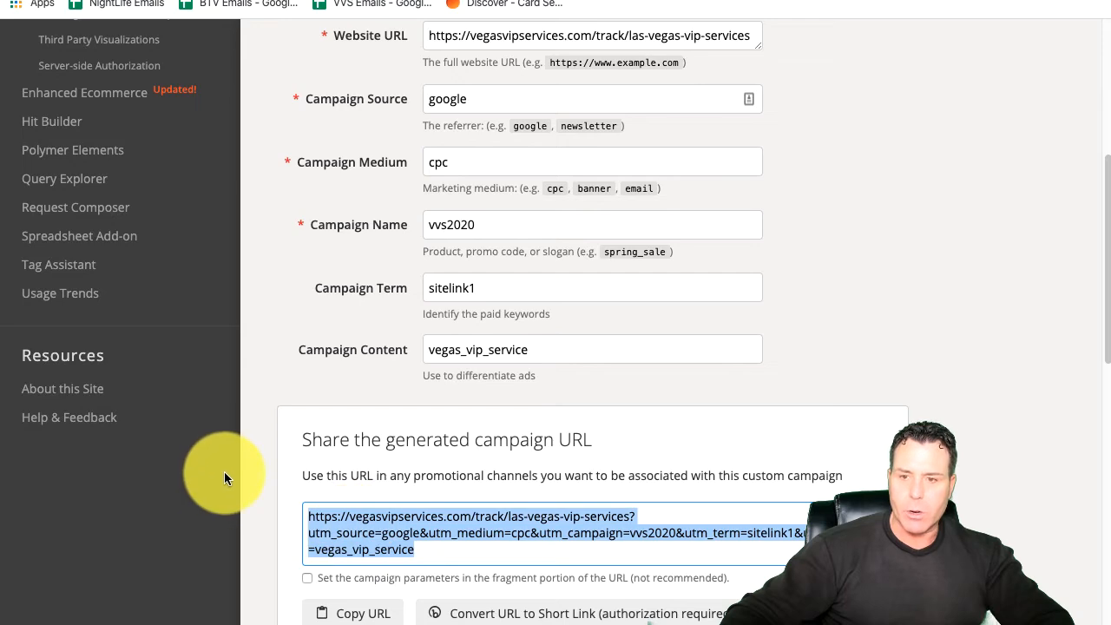
scroll(685, 246, "up", 5)
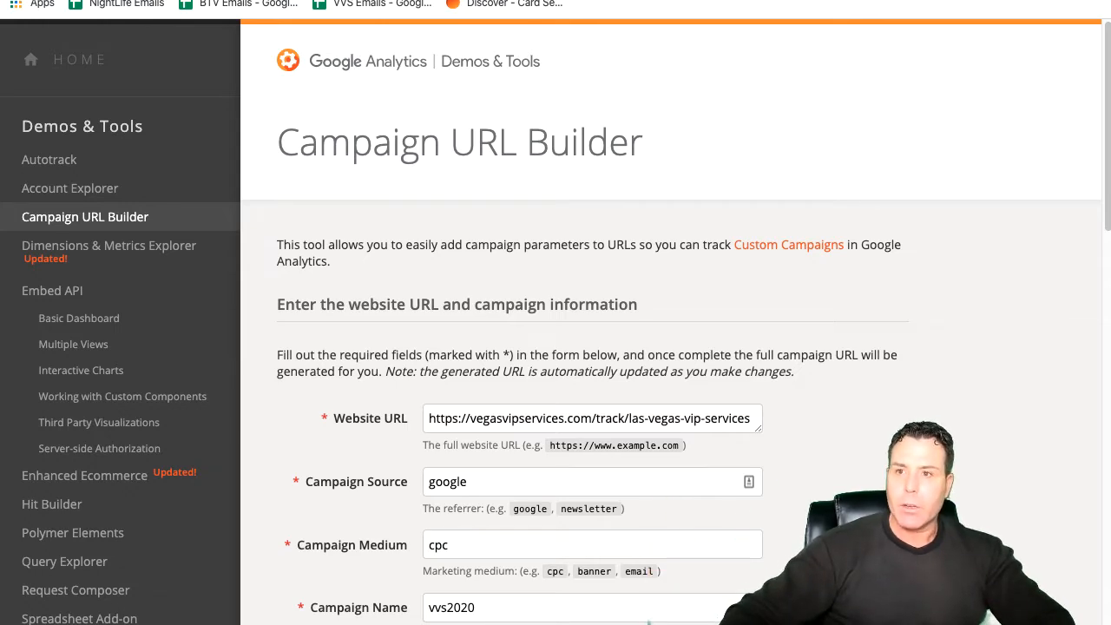
Step: Return to the worksheet, check the query's options section, and expand its filter conditions
key("ctrl+Tab")
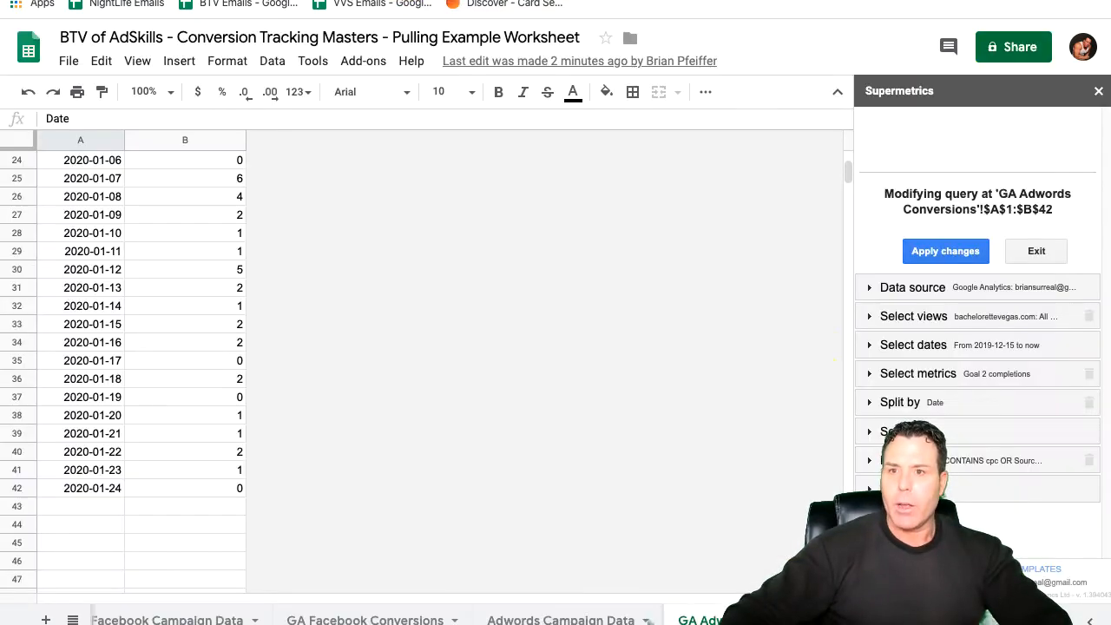
left_click(950, 489)
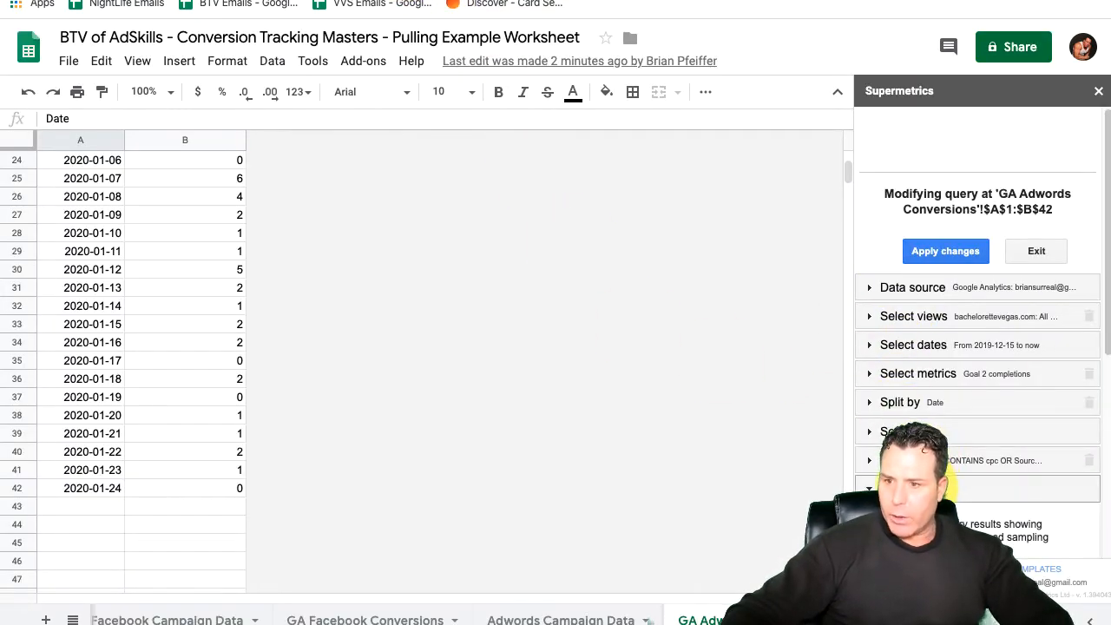
left_click(922, 487)
left_click(886, 460)
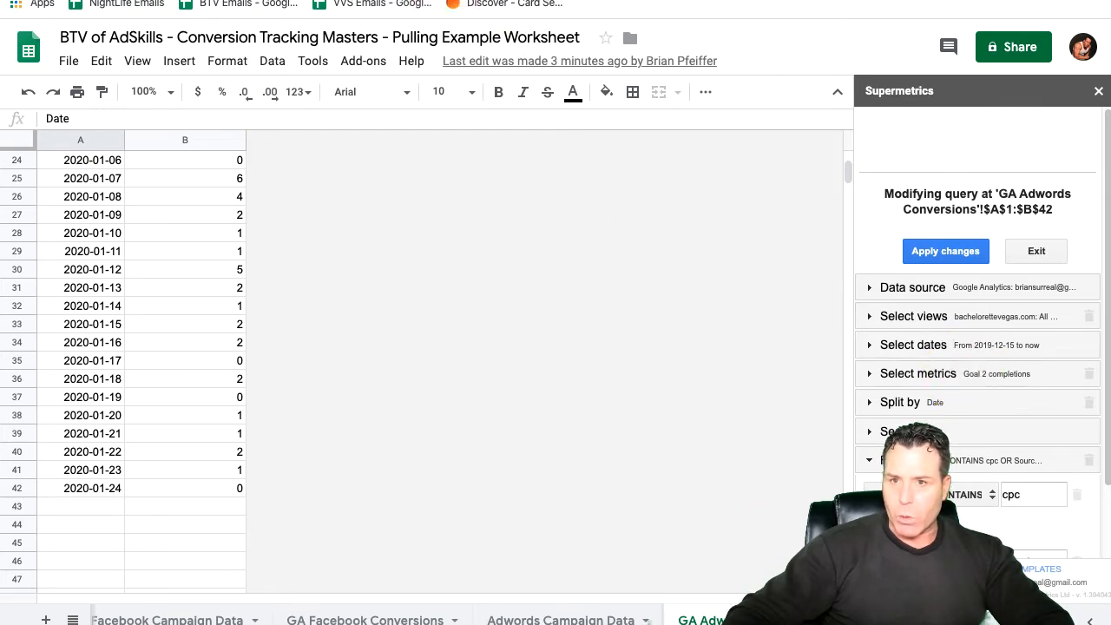
Step: Switch to Google Analytics, open the Goal URLs report for the vegas-bachelorette-party-thank-you page, and view its advanced filter options
left_click(131, 1)
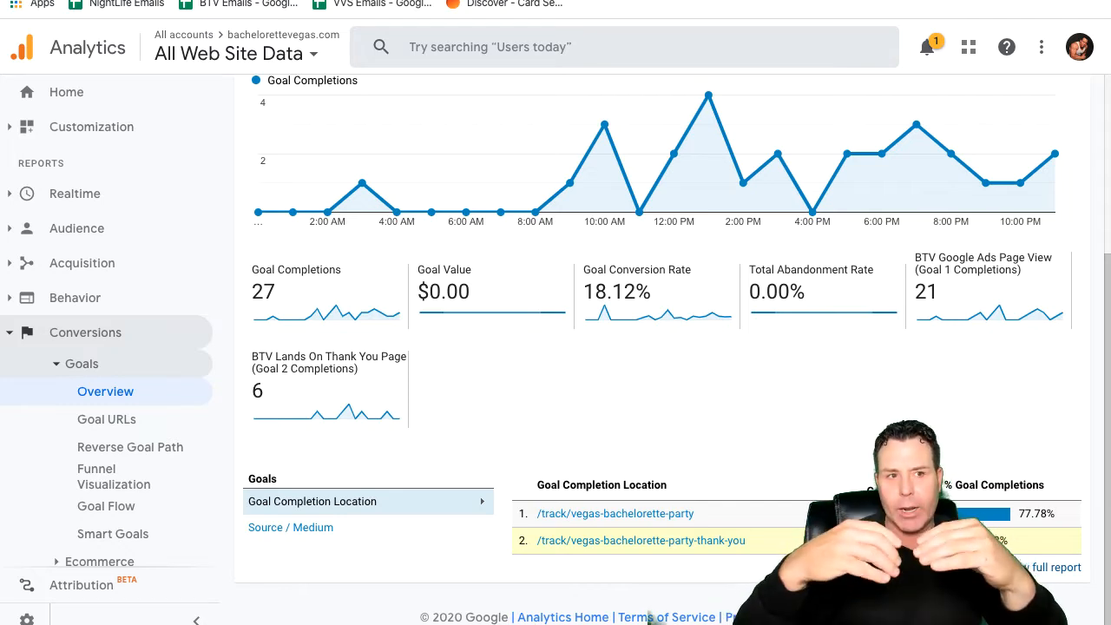
left_click(677, 543)
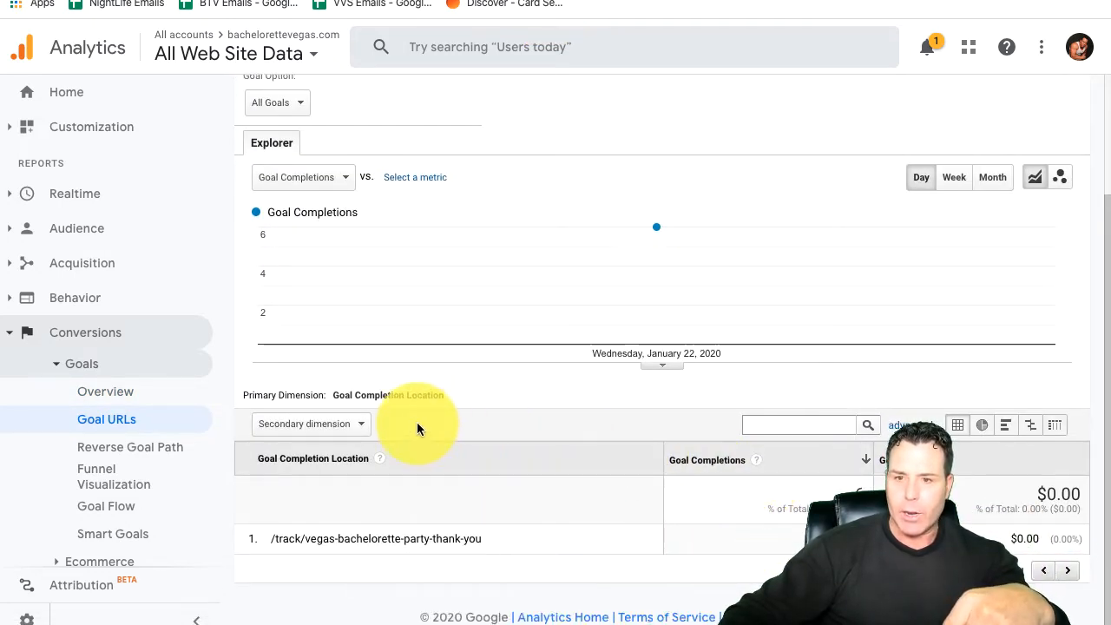
left_click(910, 425)
scroll(700, 453, "down", 2)
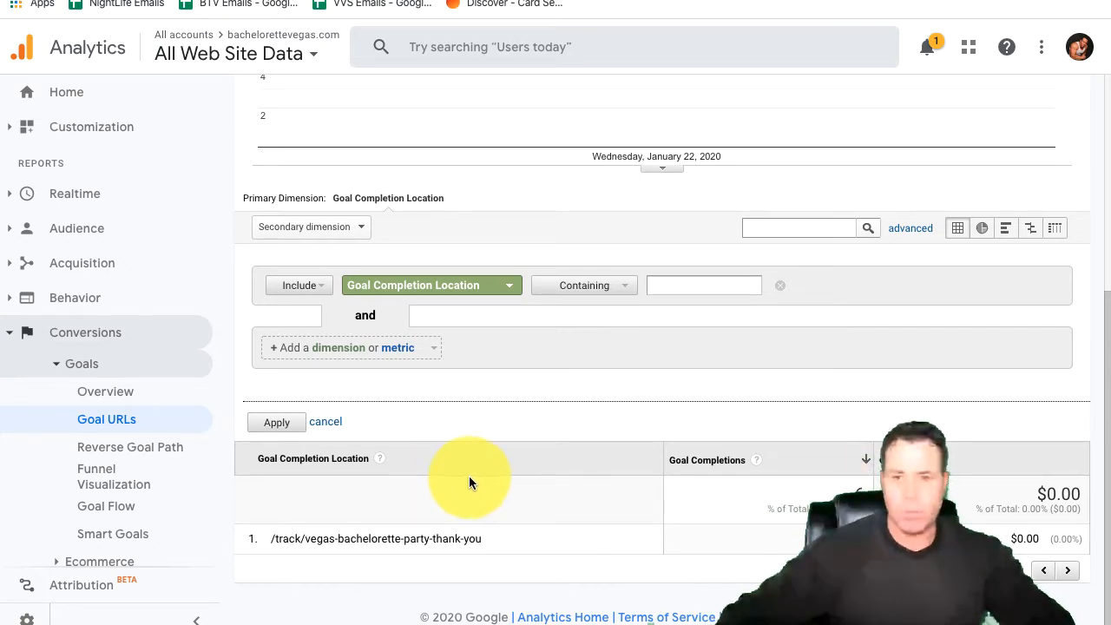
scroll(628, 509, "up", 1)
scroll(769, 541, "down", 1)
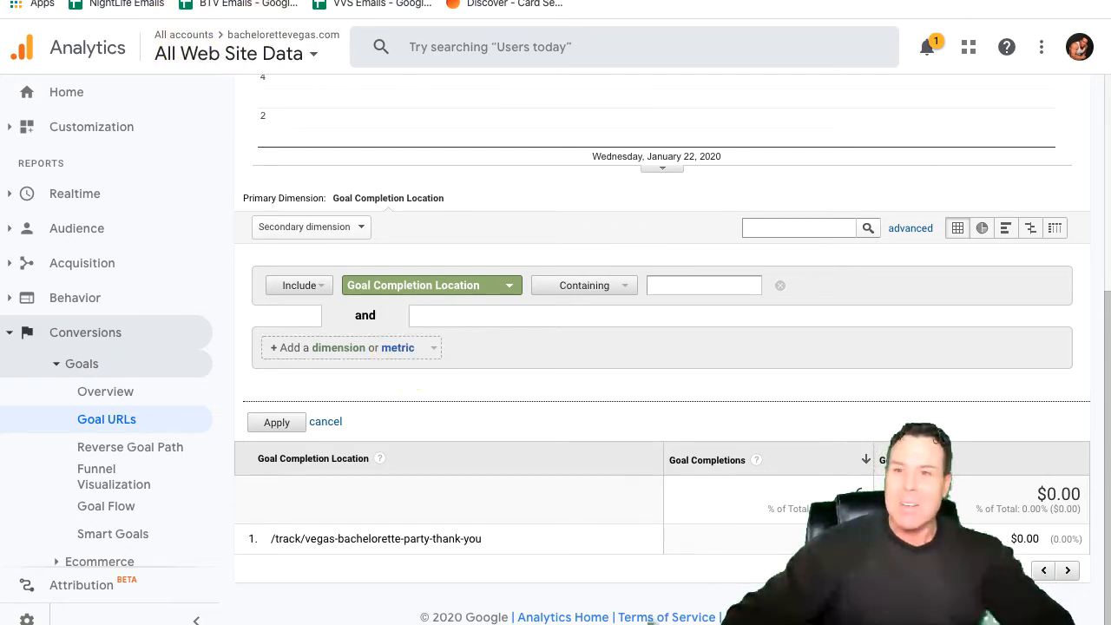
Step: Return to the worksheet, review the query's medium and source filter conditions, and look over the daily Goal 2 completions from the first row
key("ctrl+Tab")
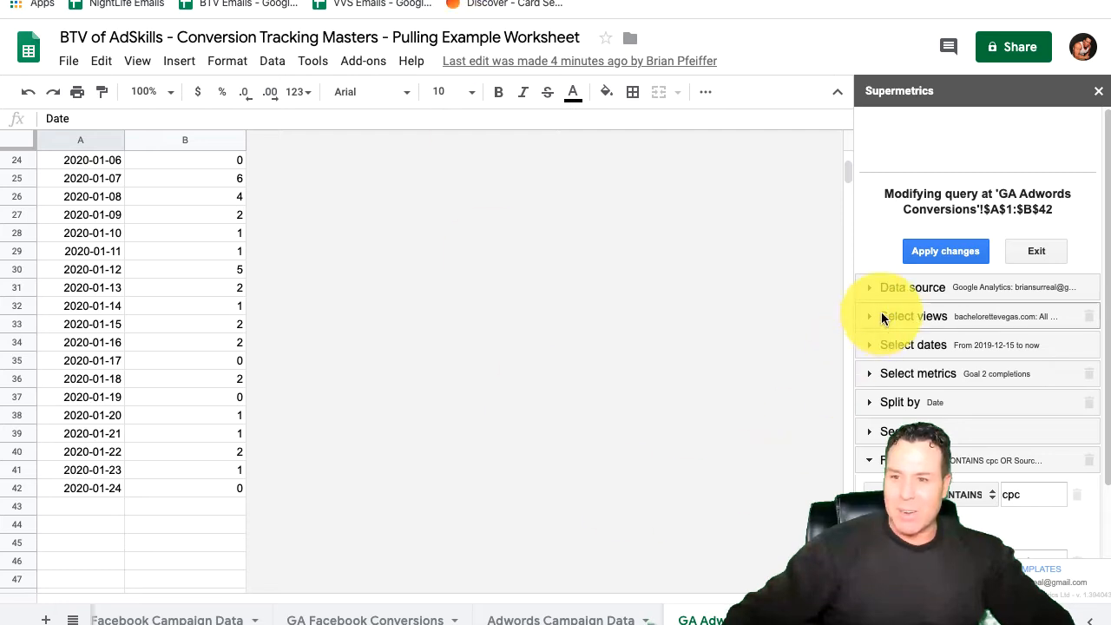
left_click(942, 458)
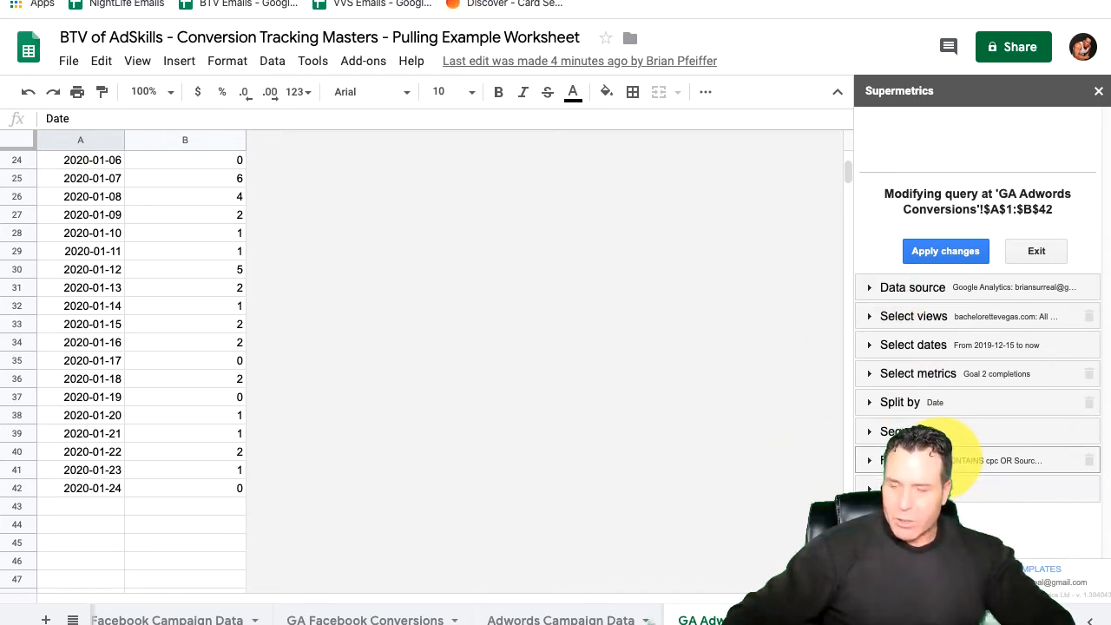
left_click(951, 467)
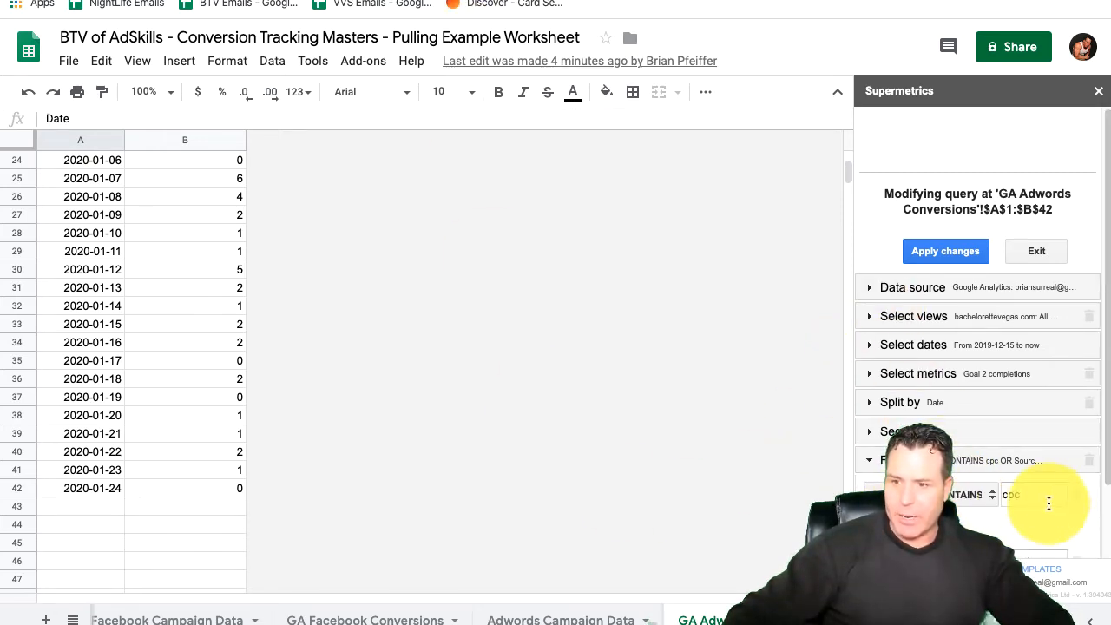
scroll(986, 494, "down", 2)
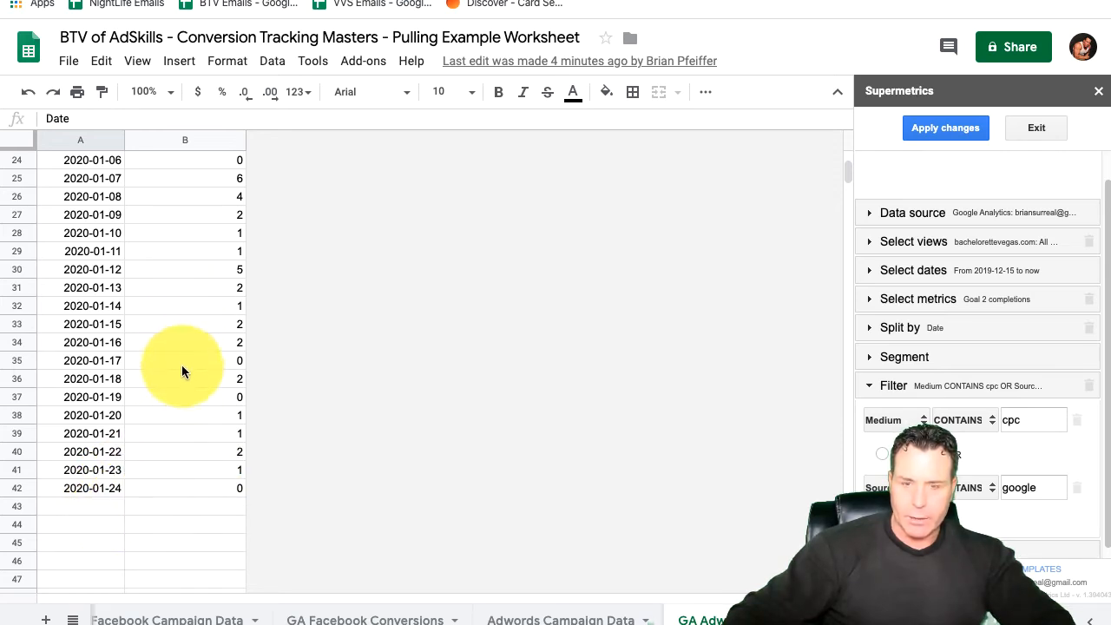
scroll(182, 371, "up", 5)
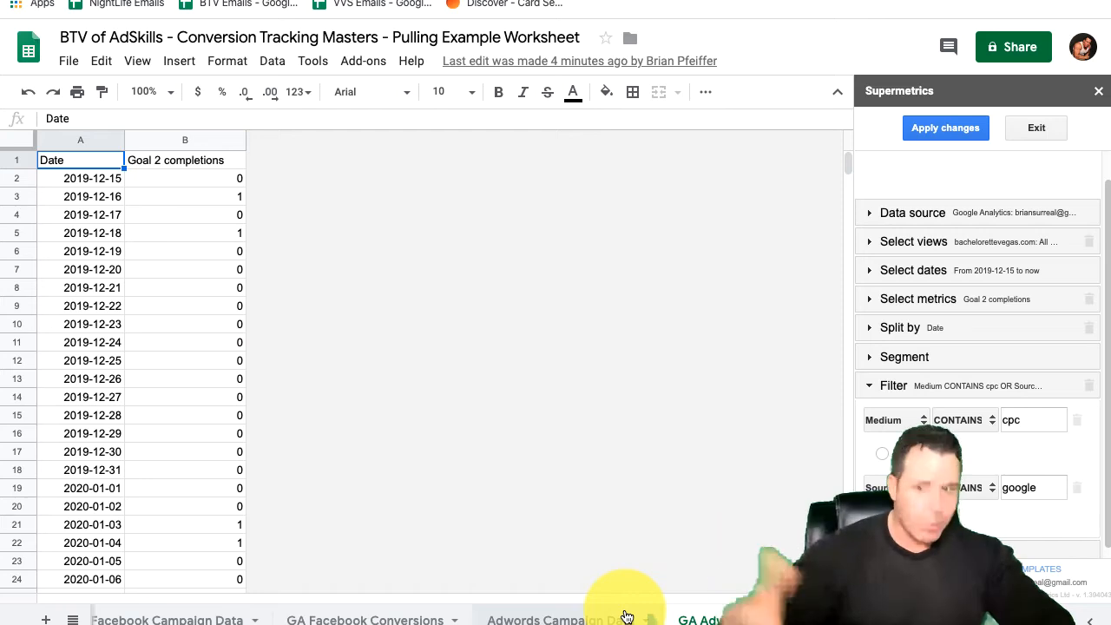
Step: Open the Adwords Campaign Data sheet and select the first value under Clicks, cell F2
left_click(543, 619)
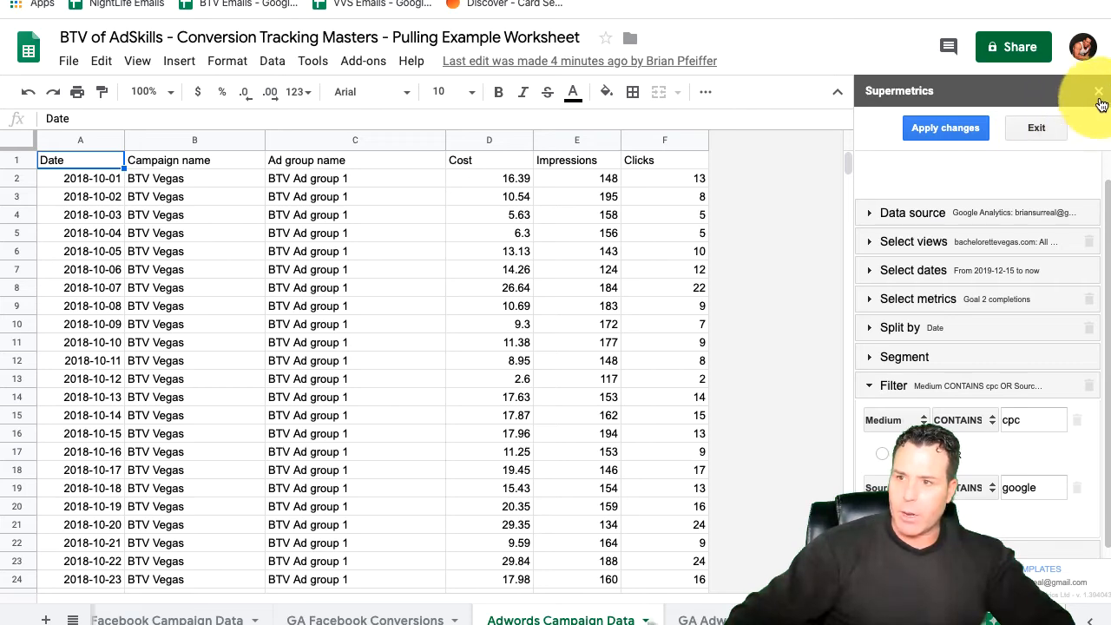
left_click(769, 265)
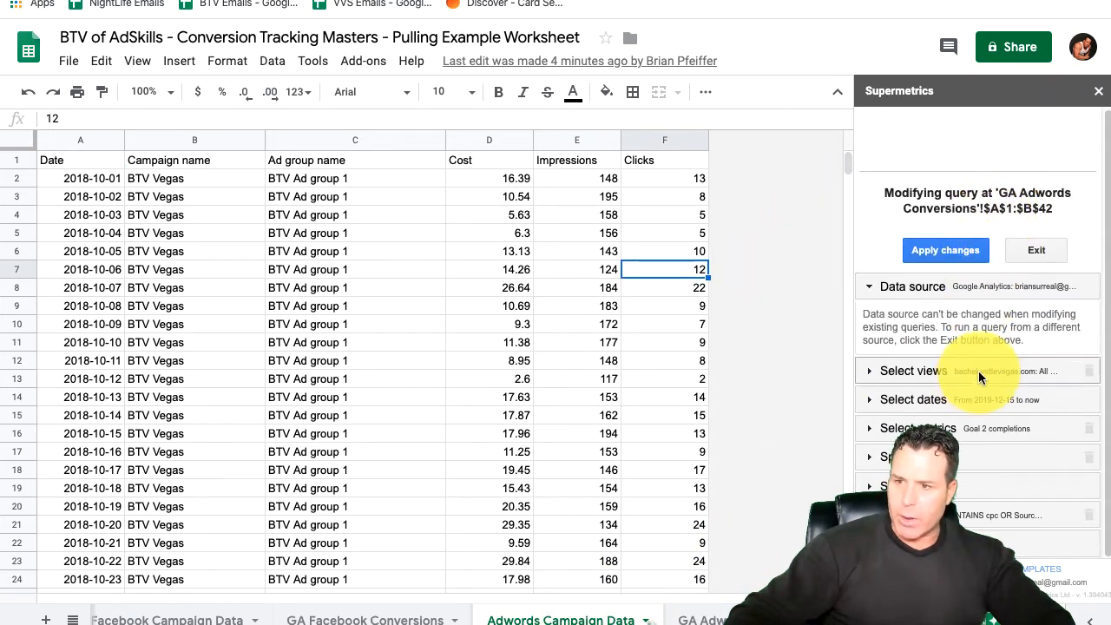
left_click(793, 138)
left_click(746, 182)
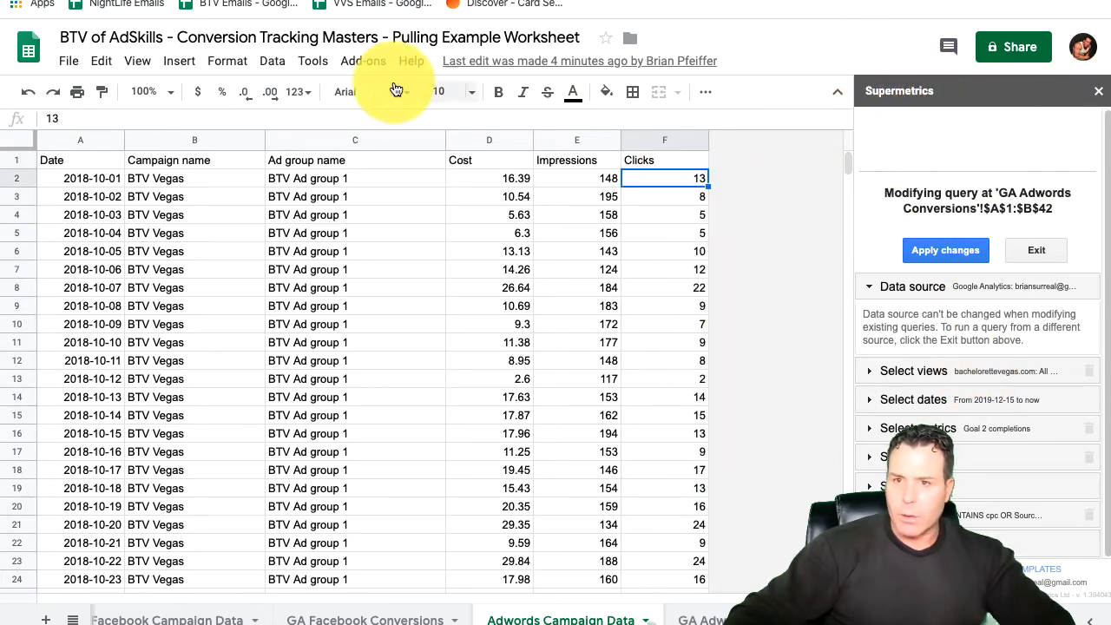
Step: Relaunch the Supermetrics sidebar for the selected data and load its Google Ads query for modification
left_click(366, 62)
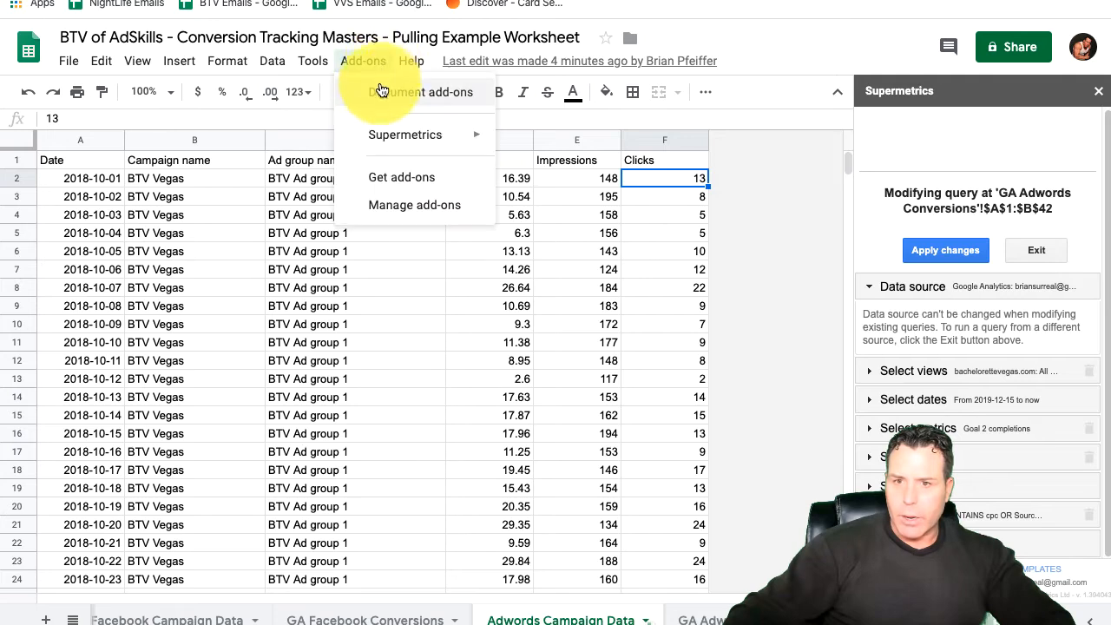
mouse_move(486, 135)
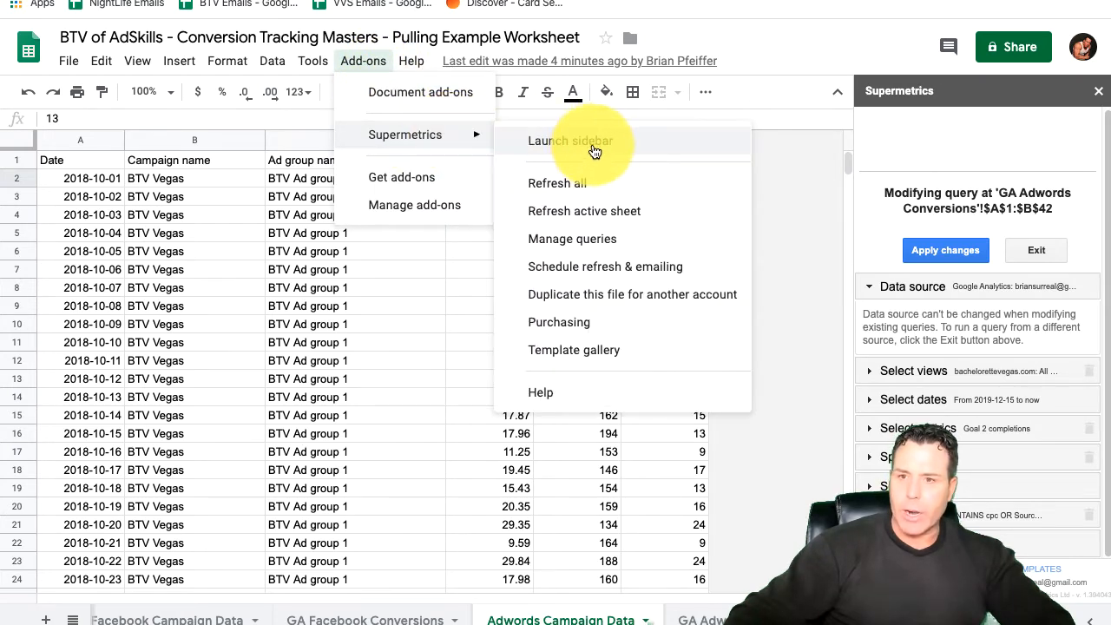
left_click(571, 141)
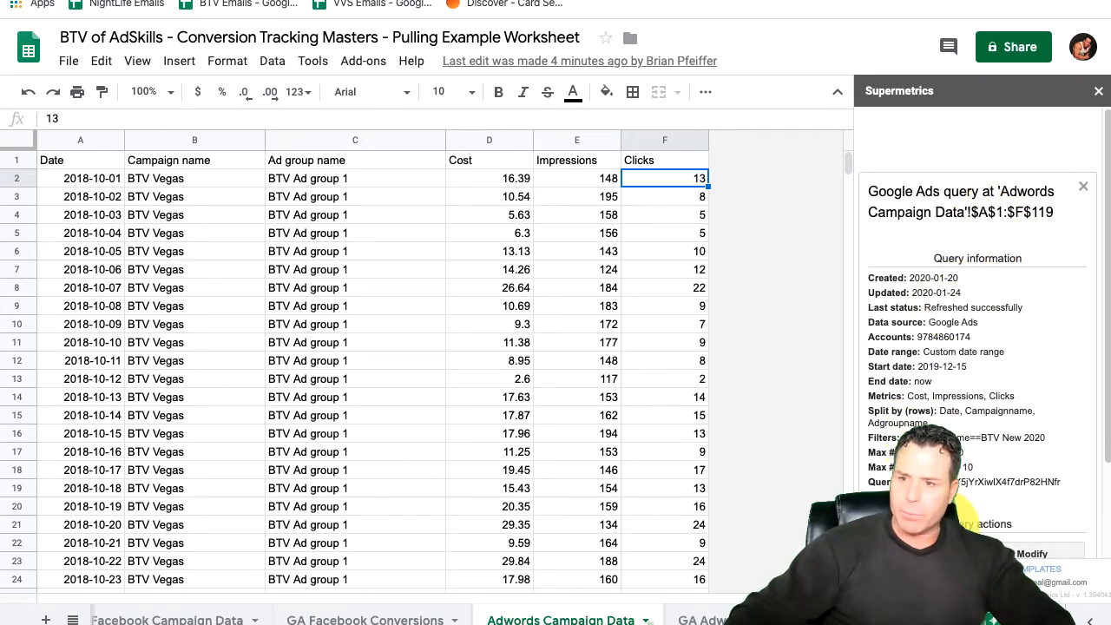
left_click(1051, 553)
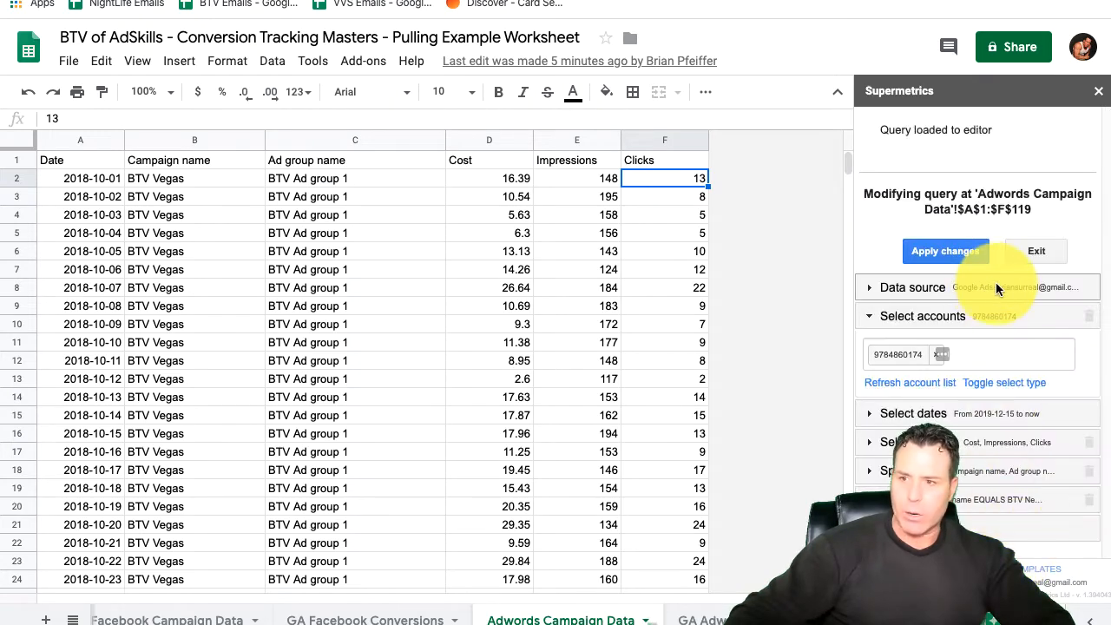
Step: Review the Google Ads query's data source, account, date range, metrics and row split settings
left_click(992, 291)
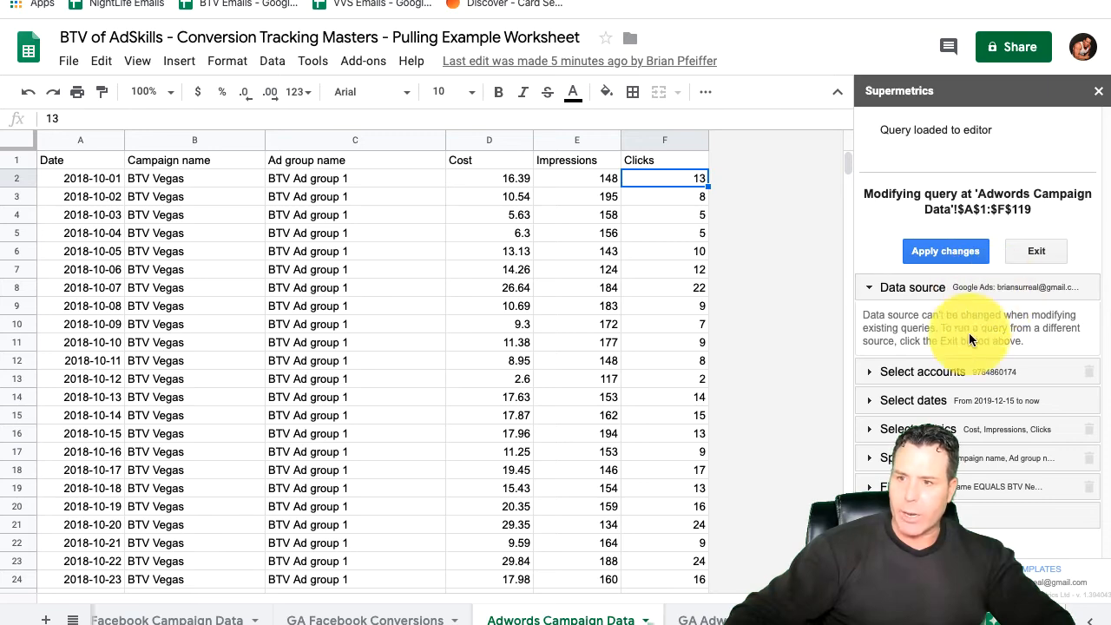
left_click(975, 372)
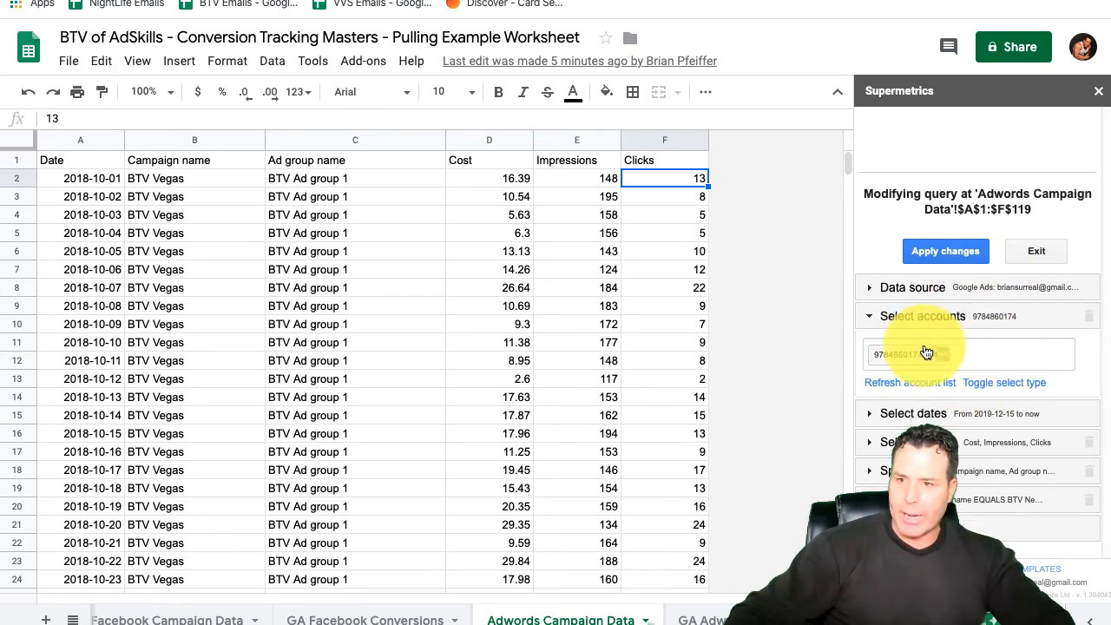
left_click(940, 415)
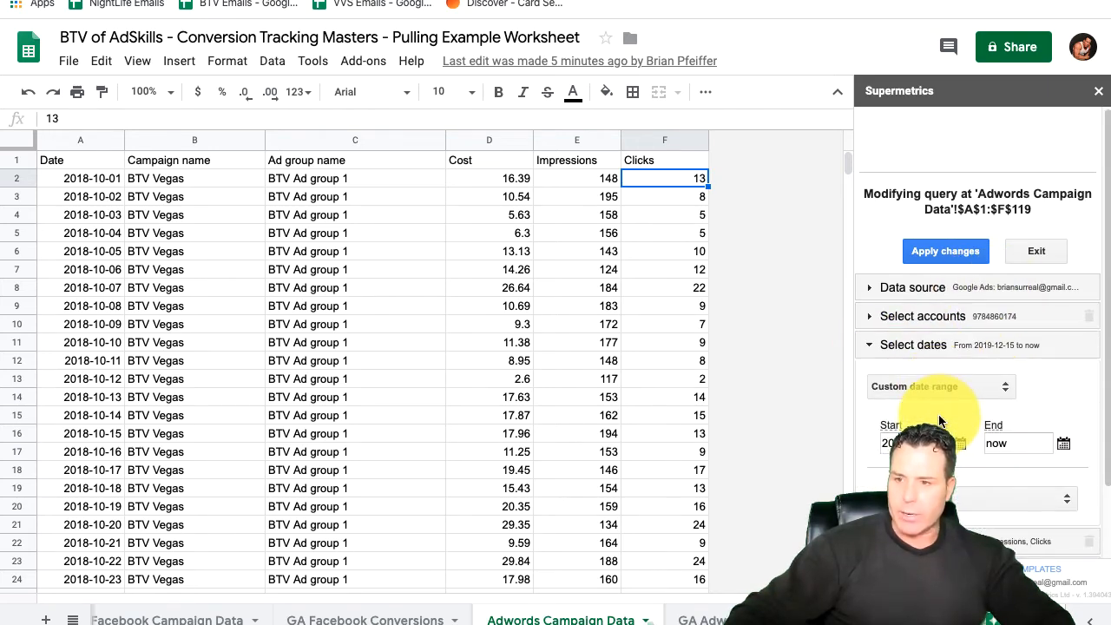
scroll(964, 440, "down", 2)
left_click(970, 469)
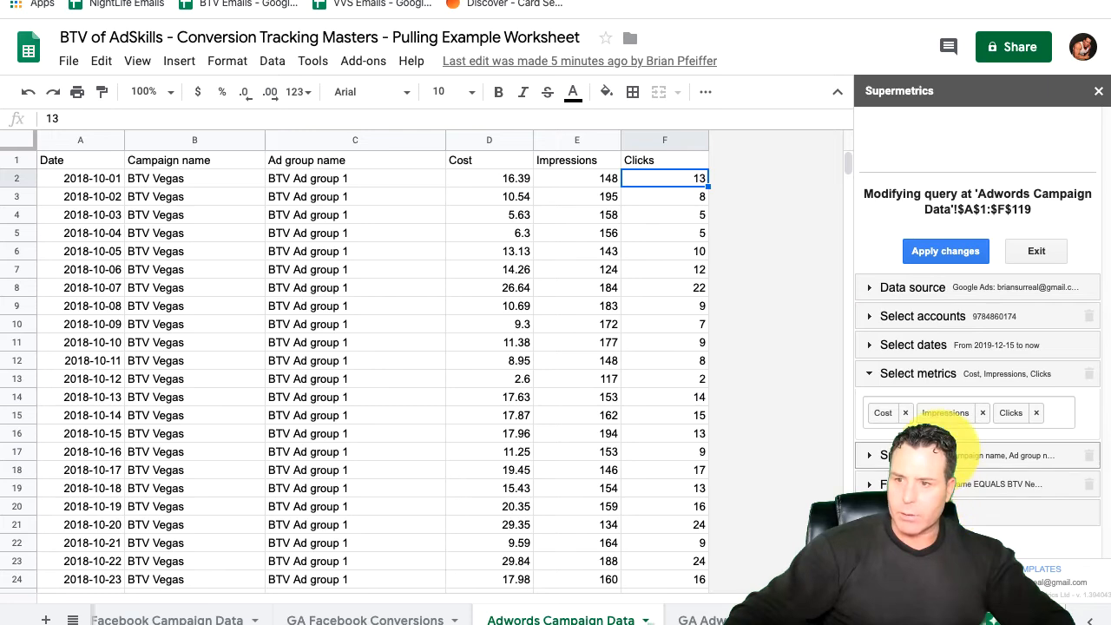
left_click(981, 455)
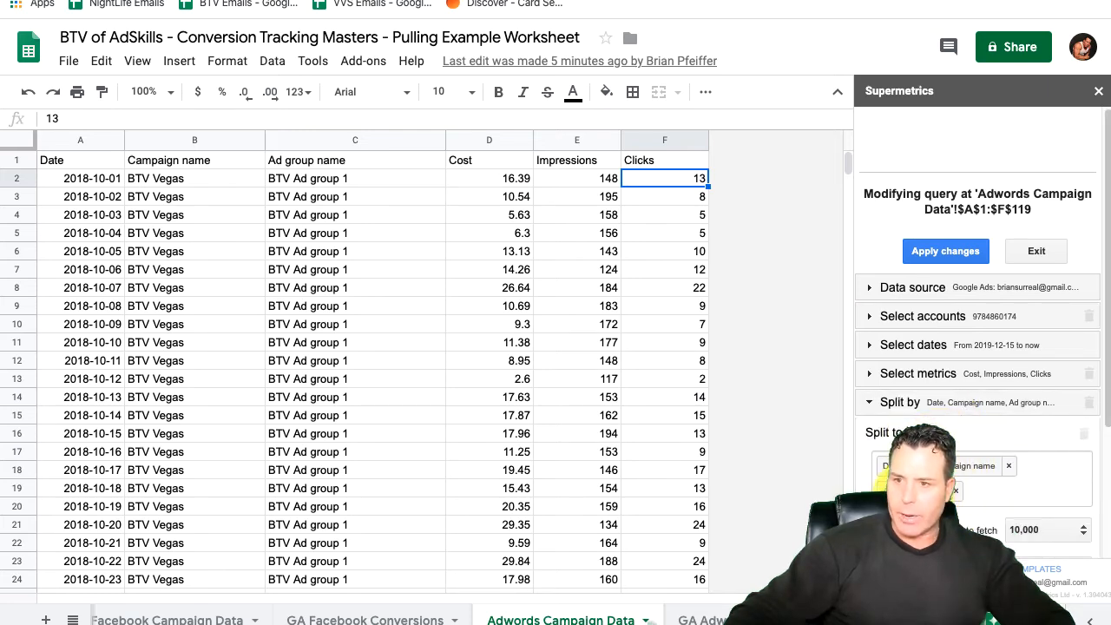
scroll(927, 423, "down", 1)
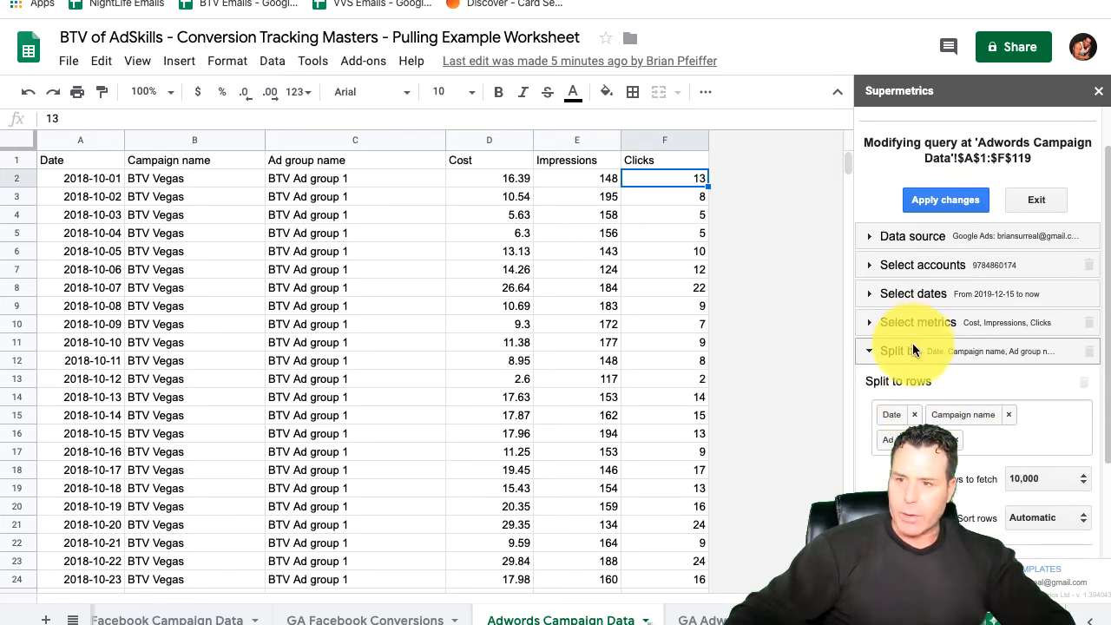
Step: Examine the query's campaign name filter and options, and exit query modification without applying changes
left_click(907, 349)
left_click(894, 431)
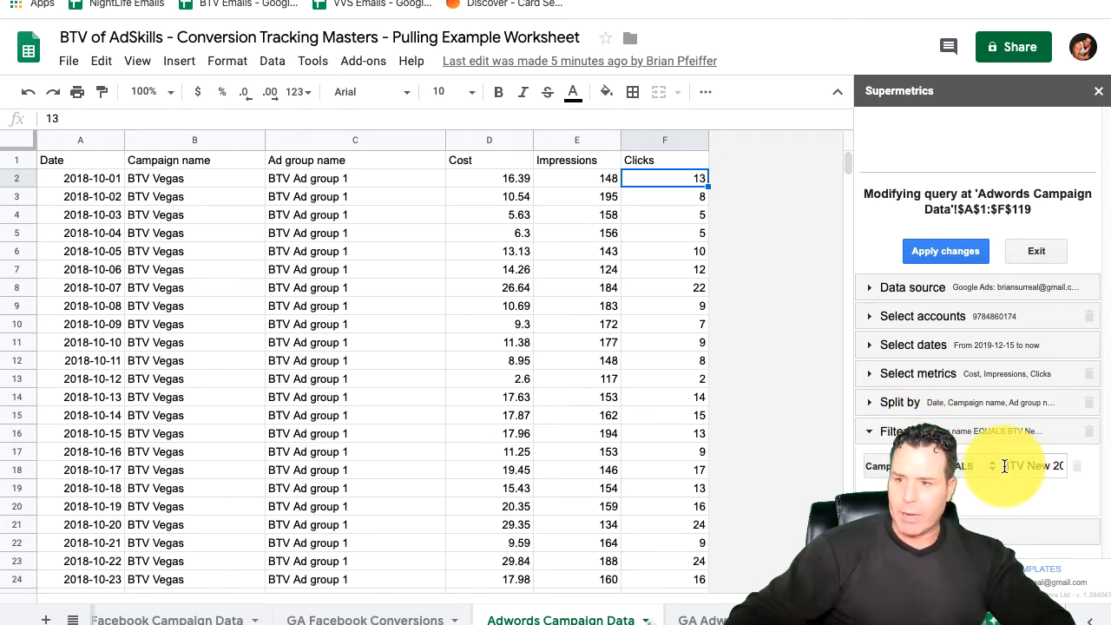
left_click_drag(1005, 466, 1069, 472)
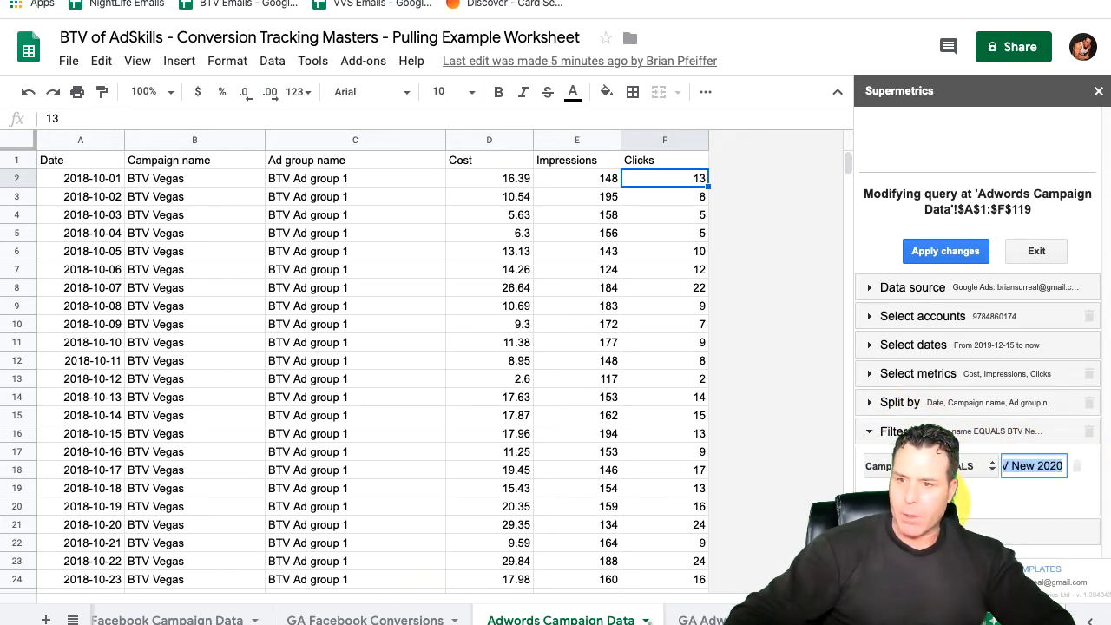
left_click(921, 530)
scroll(925, 469, "down", 3)
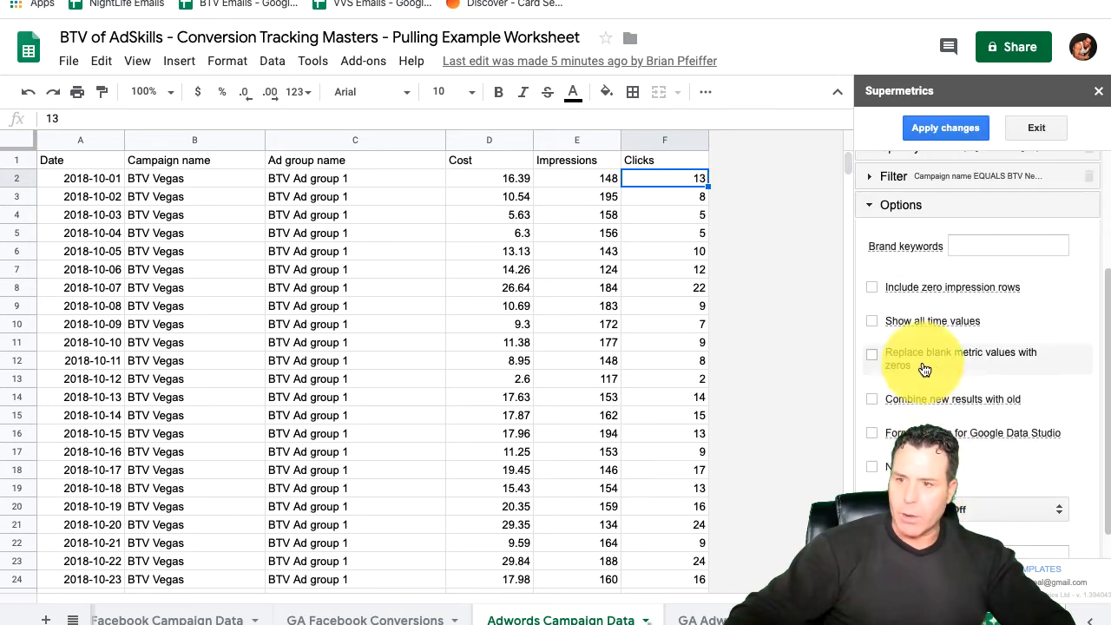
scroll(923, 370, "up", 3)
left_click(890, 460)
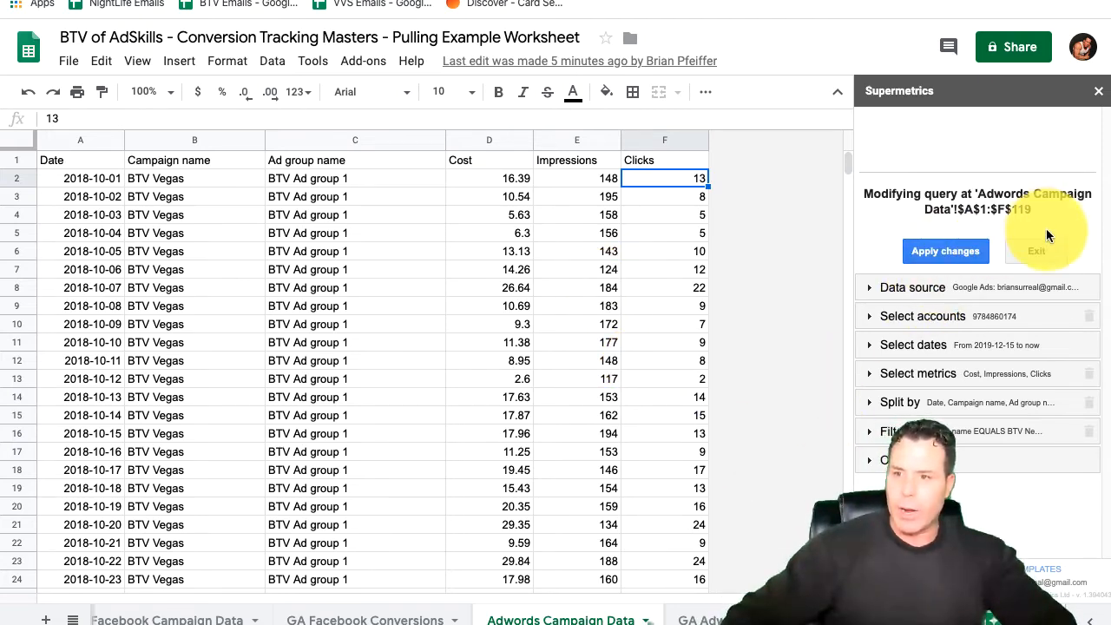
left_click(1038, 251)
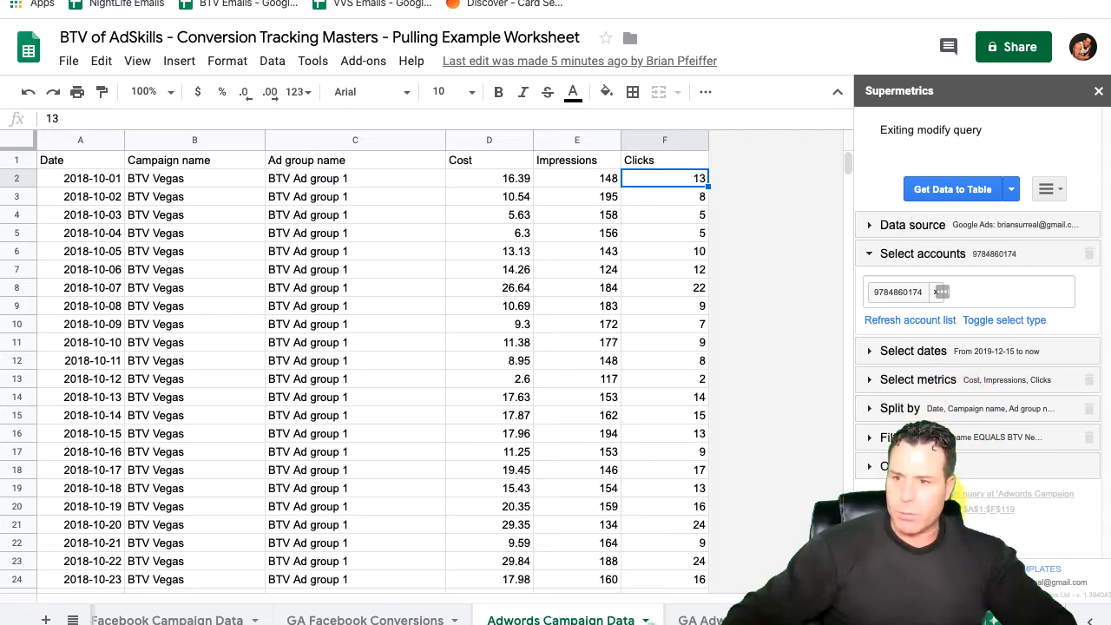
Step: Try to run the Google Ads query into a table at cell F2, and cancel it
mouse_move(1102, 618)
left_mouse_down()
mouse_move(1110, 624)
mouse_move(1074, 606)
mouse_move(1099, 622)
left_mouse_up()
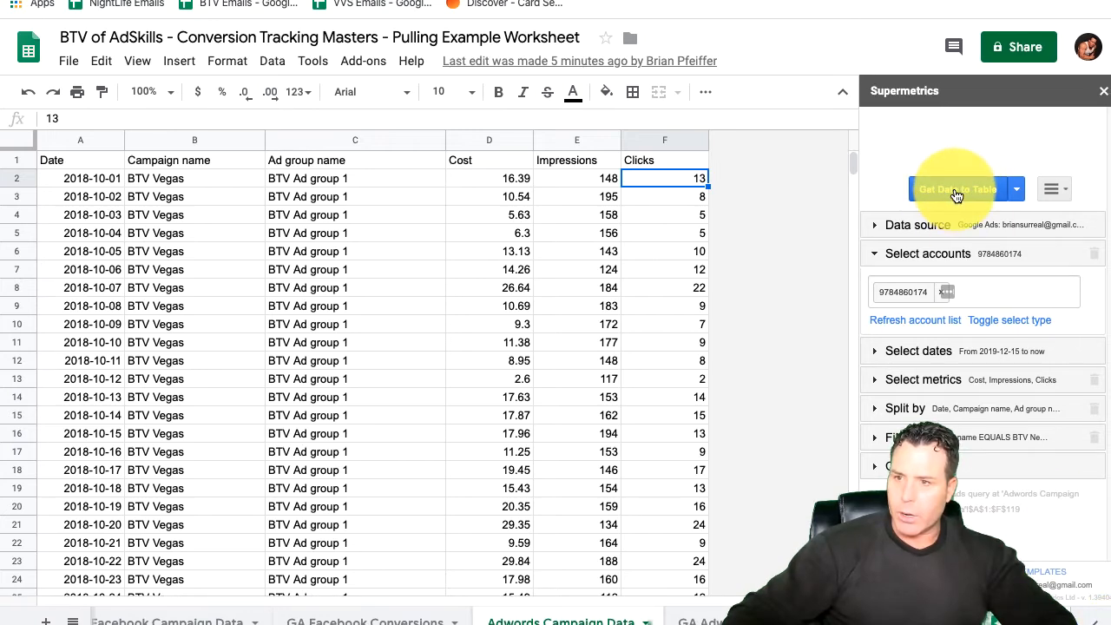
left_click(955, 194)
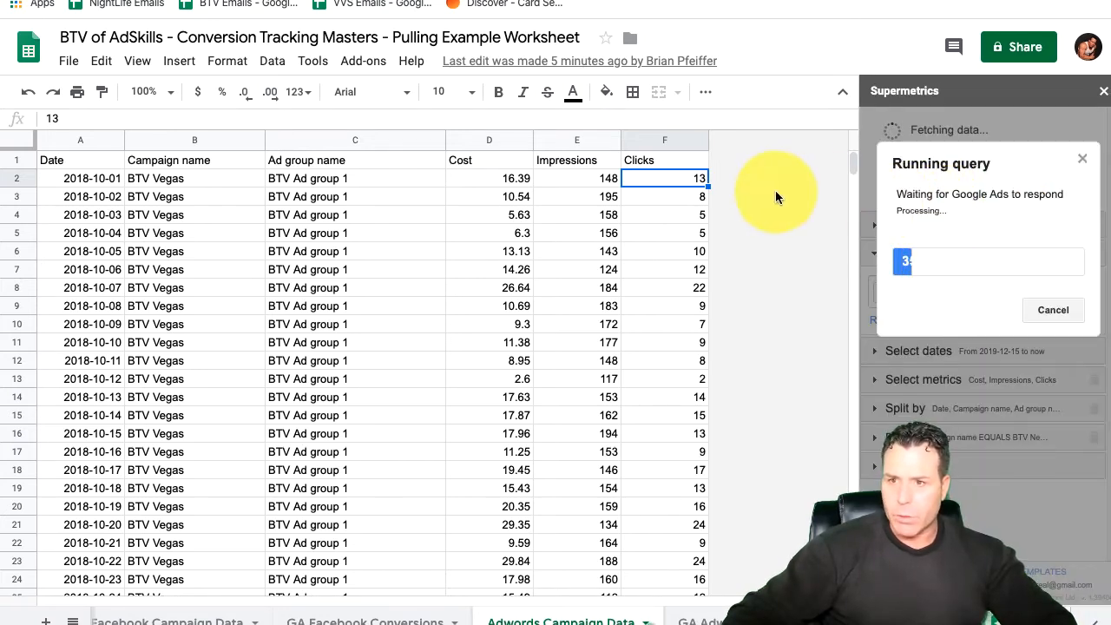
left_click(1050, 309)
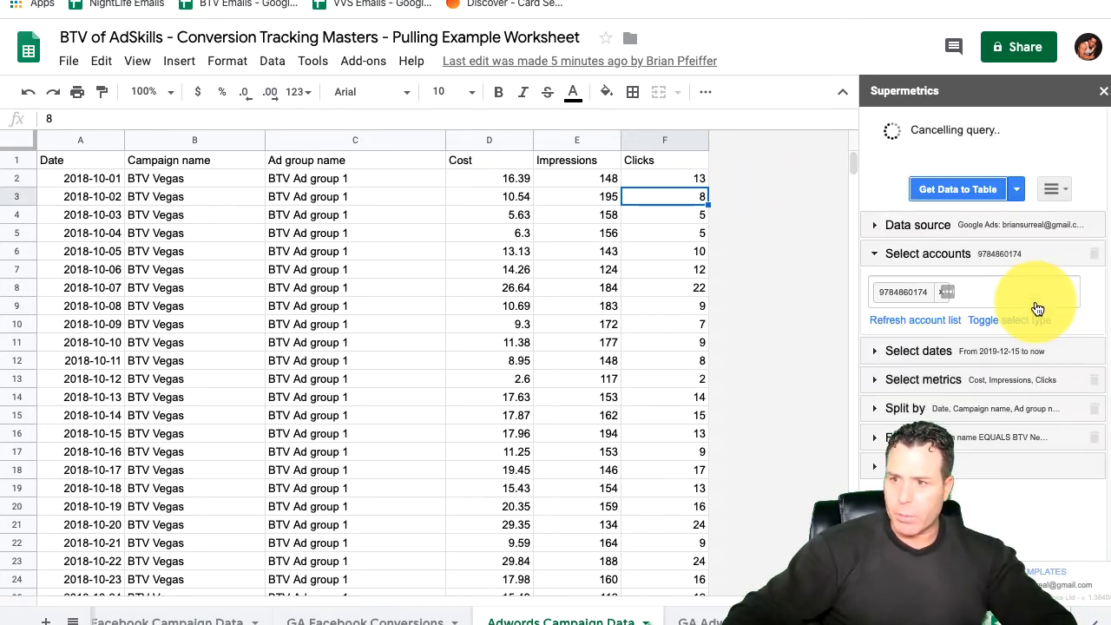
Step: Clear the entire Adwords Campaign Data sheet and refresh its Google Ads query from cell A1
left_click(60, 163)
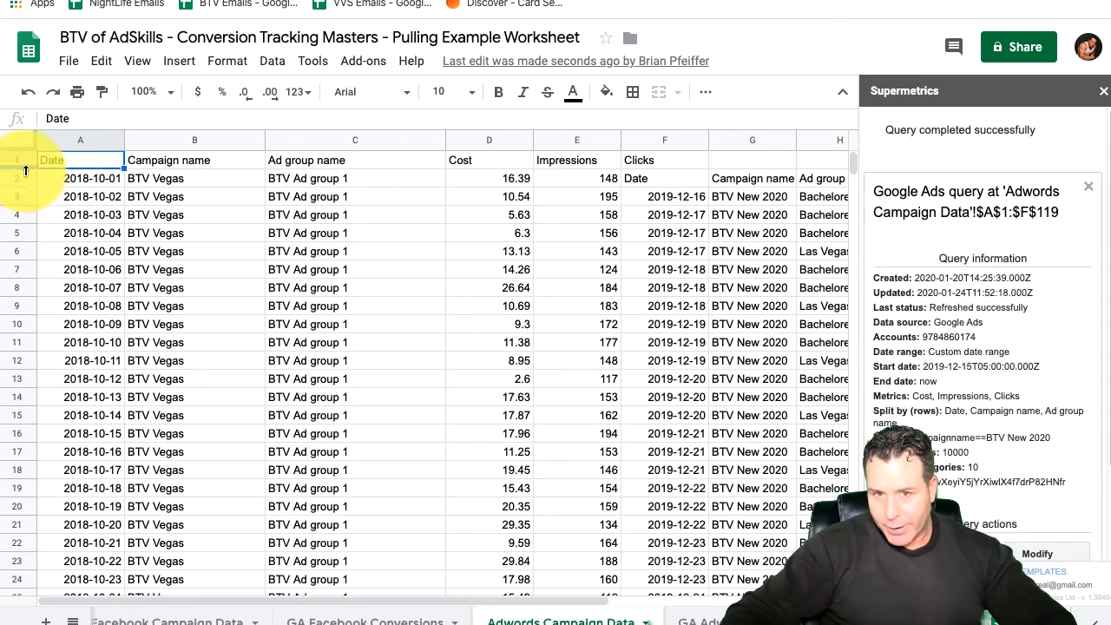
left_click(21, 157)
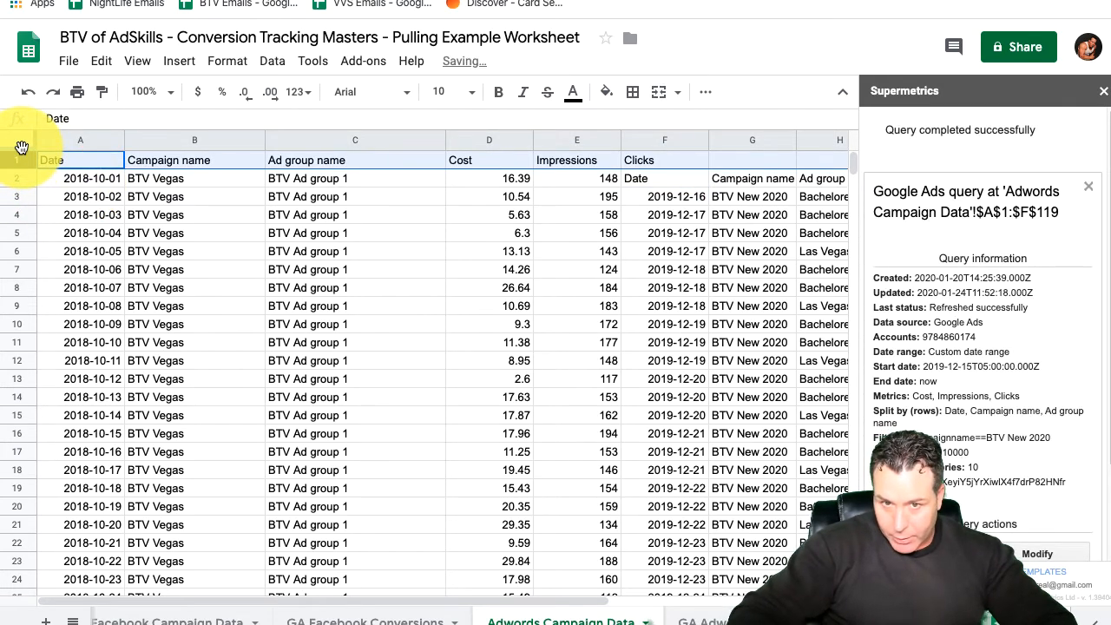
key("Delete")
left_click(12, 142)
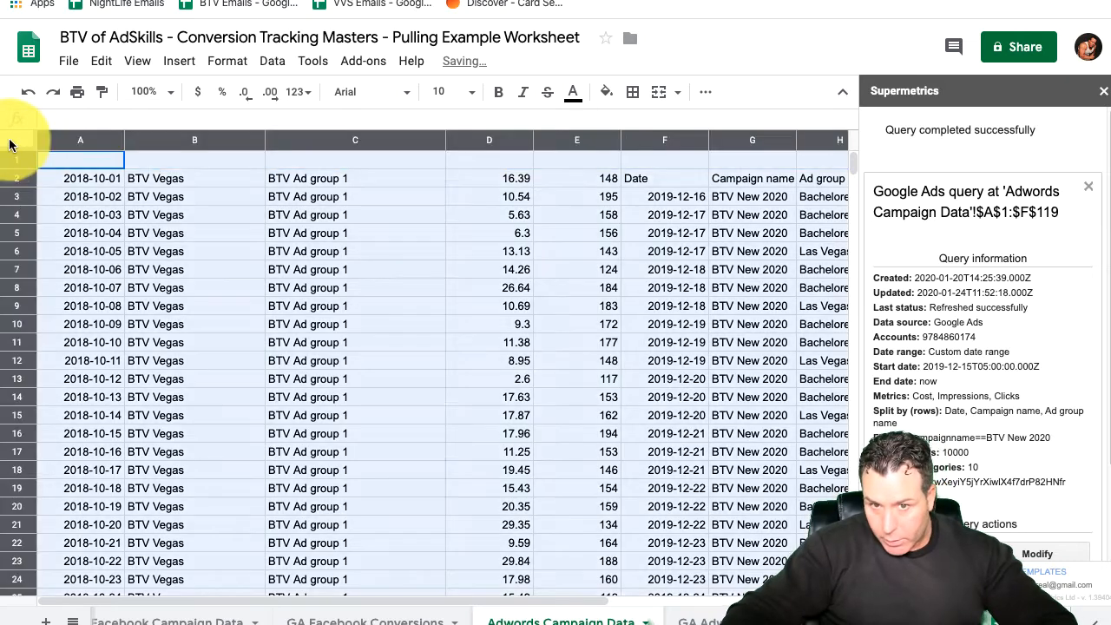
key("Delete")
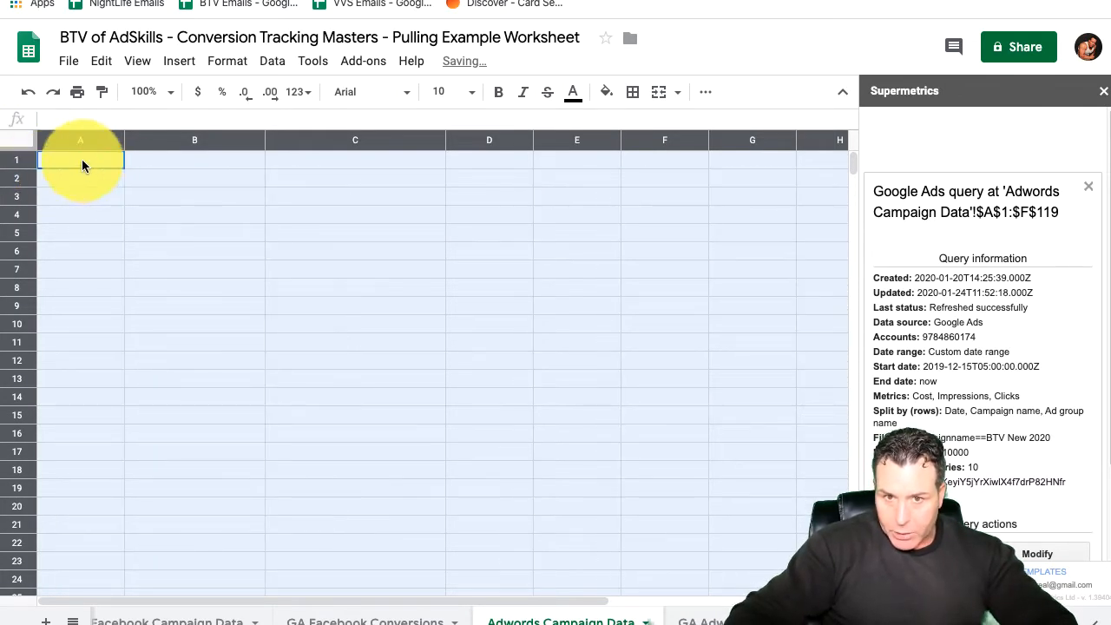
left_click(82, 158)
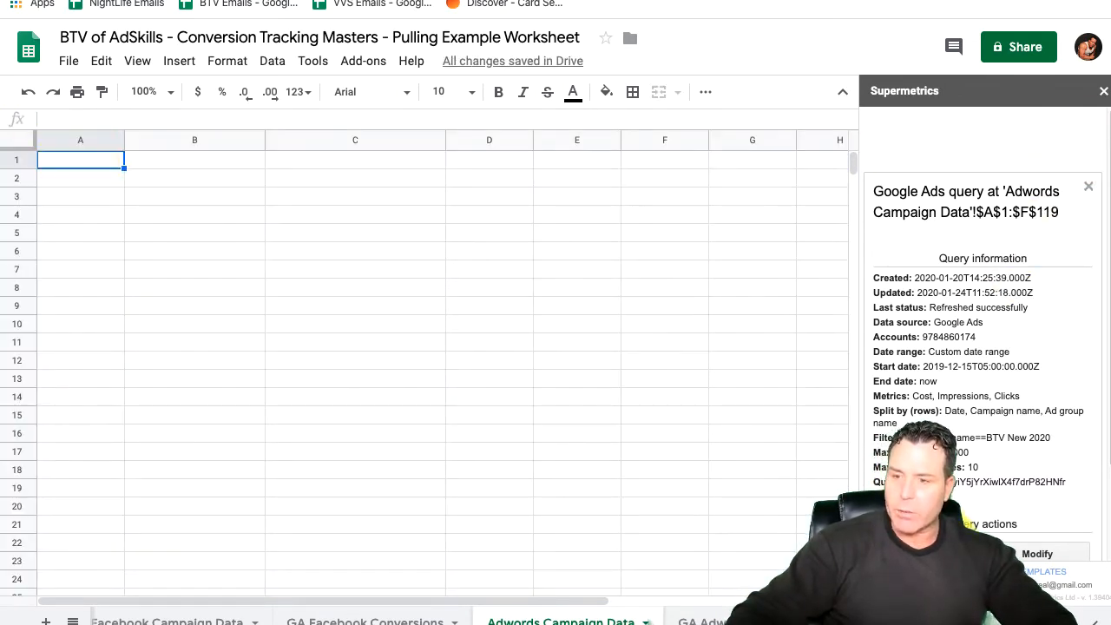
left_click(949, 547)
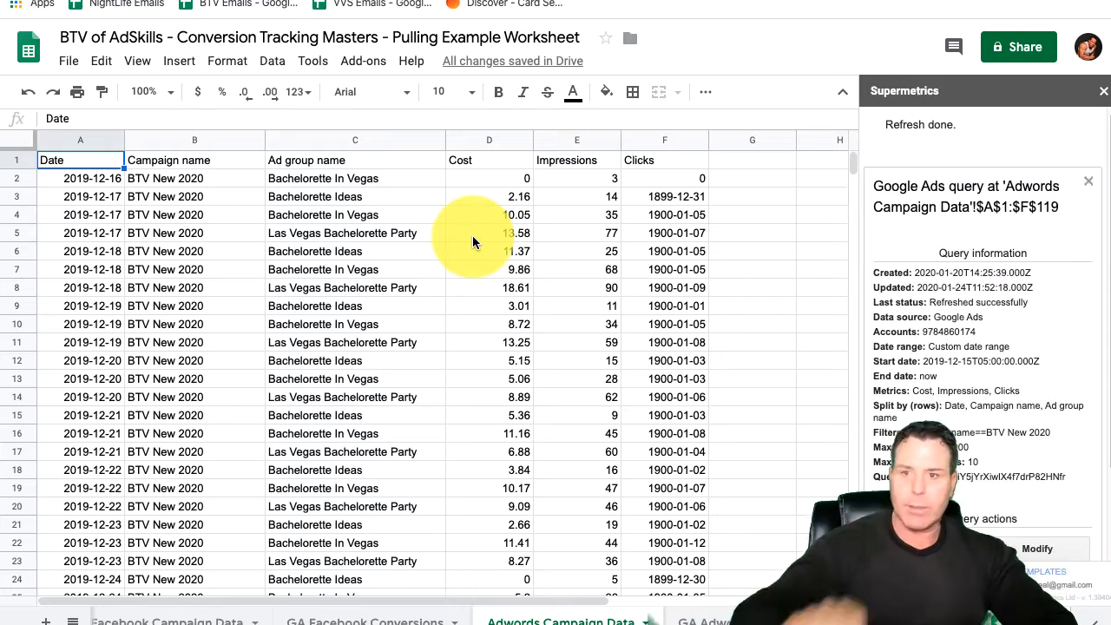
Step: Look through the refreshed campaign rows to the latest dates, check the BTV New 2020 overview in Google Ads, and return to the worksheet
scroll(477, 247, "down", 7)
scroll(521, 286, "down", 20)
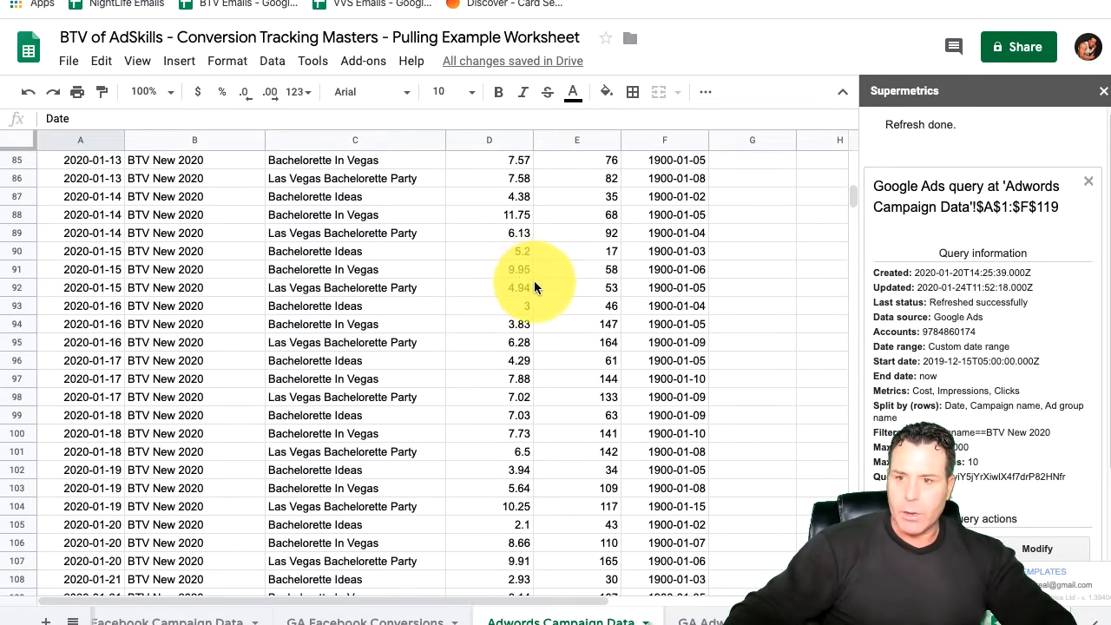
scroll(538, 295, "up", 8)
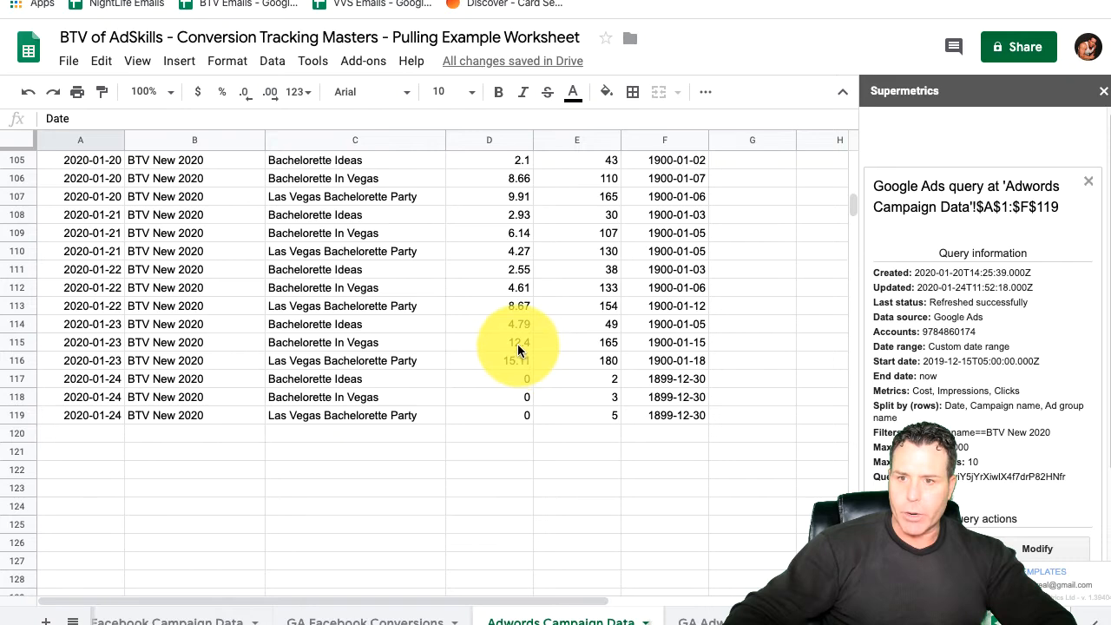
left_click(321, 1)
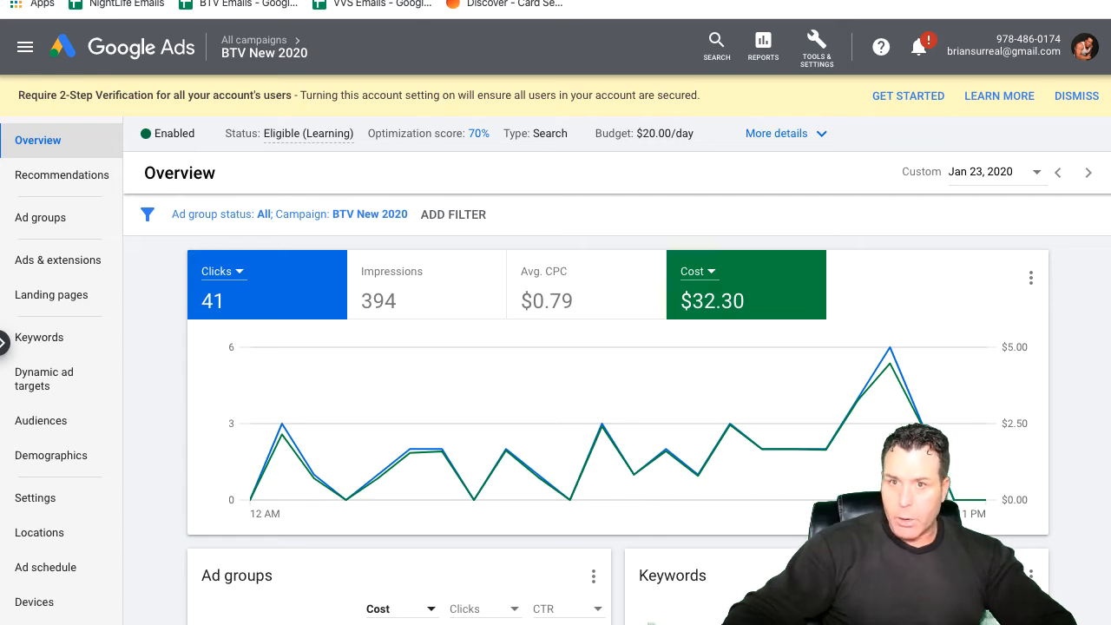
left_click(452, 1)
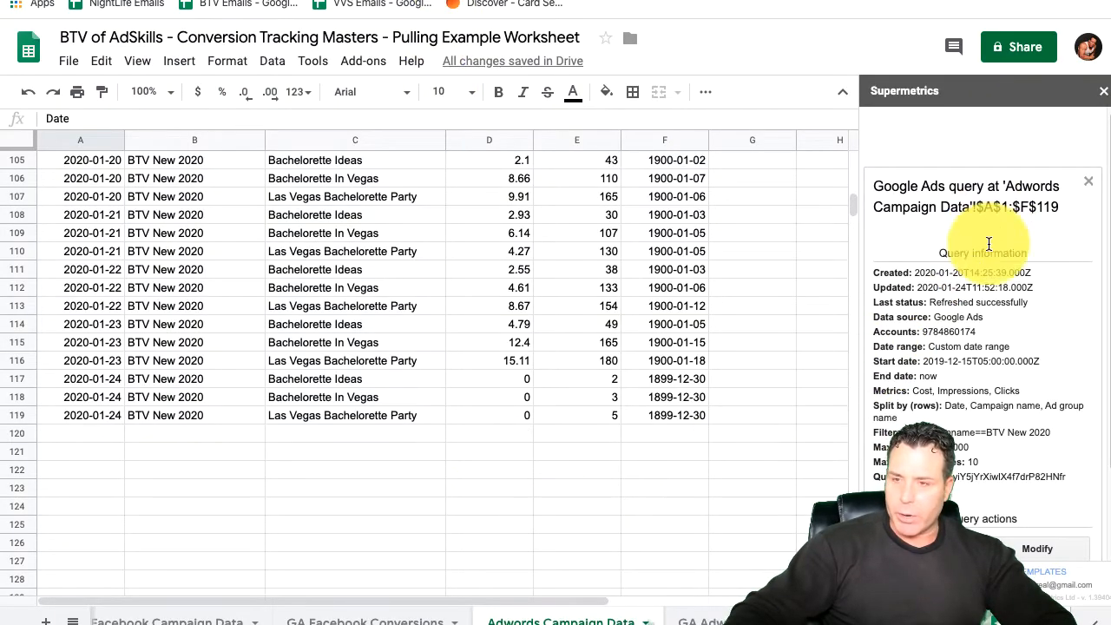
Step: Open the GA Facebook Conversions sheet and look over the daily Goal 2 completions down to the latest date
left_click(396, 621)
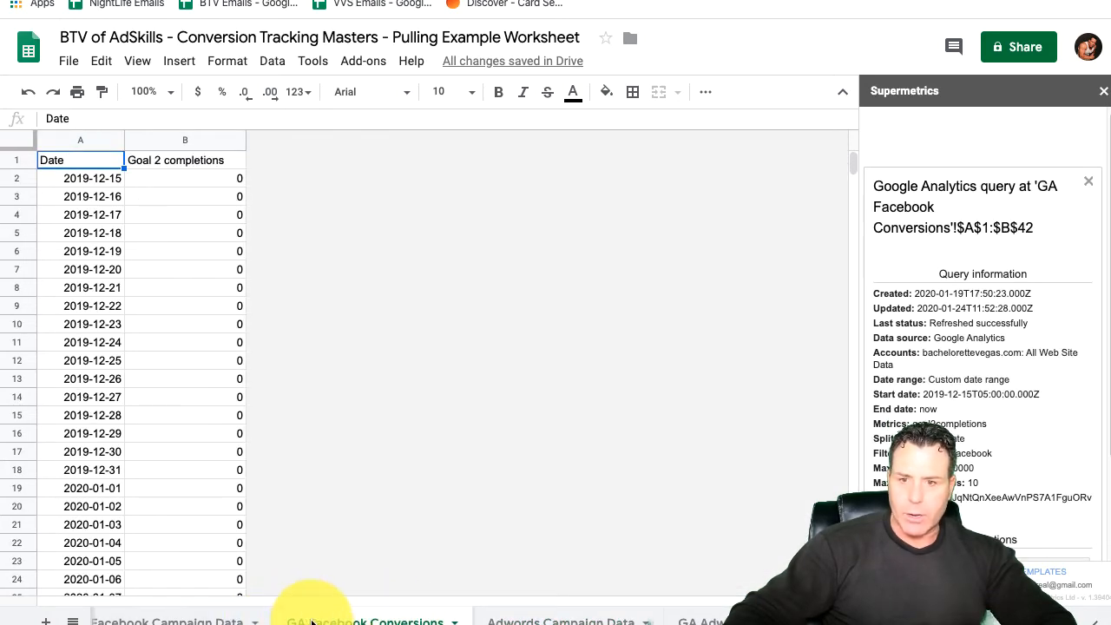
scroll(186, 386, "down", 10)
scroll(193, 376, "up", 6)
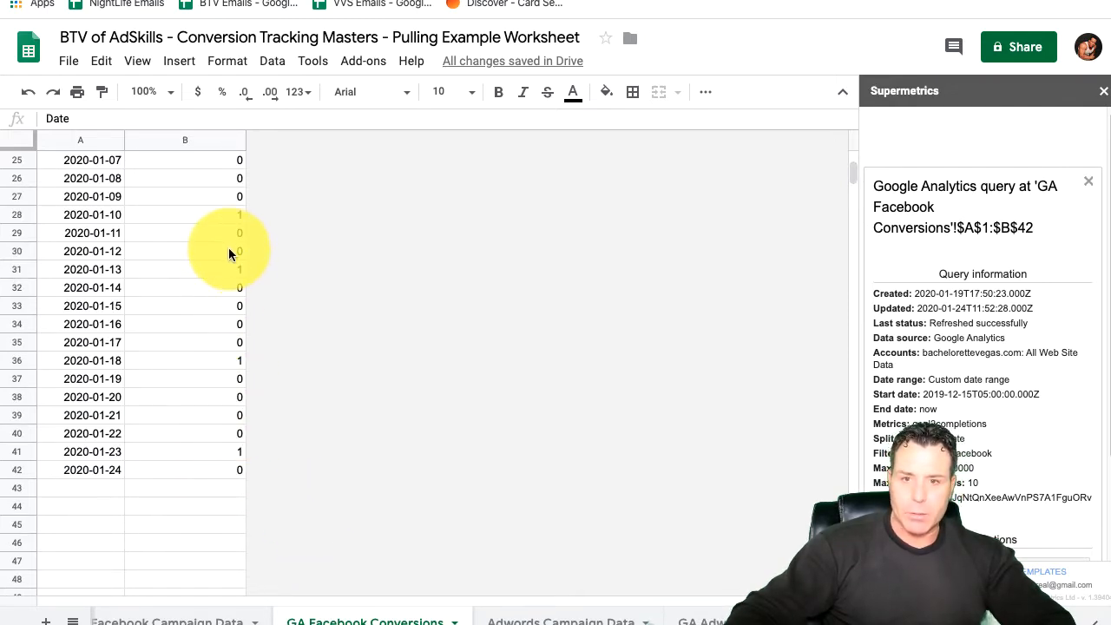
scroll(223, 414, "down", 1)
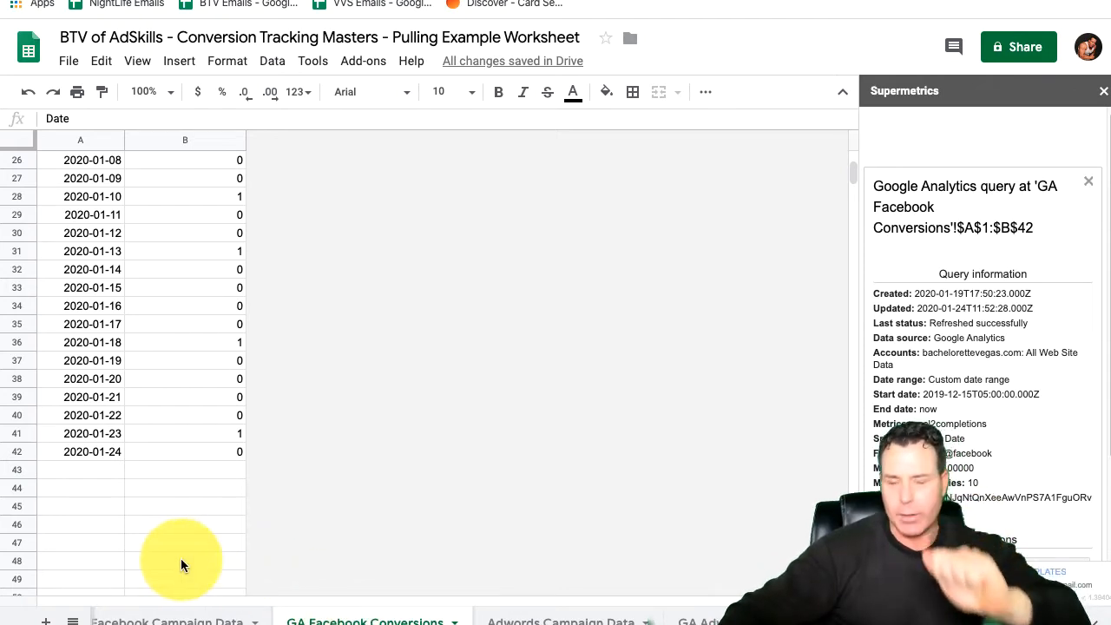
Step: Open the Facebook Campaign Data sheet, select cell A1 and refresh its Facebook Ads query
left_click(147, 621)
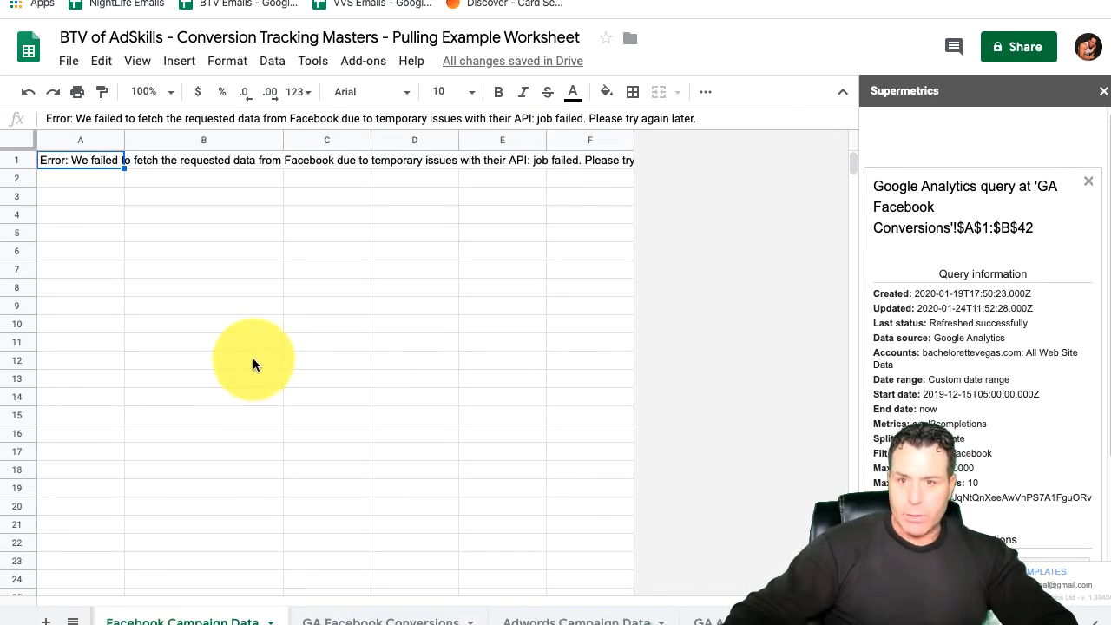
left_click(83, 166)
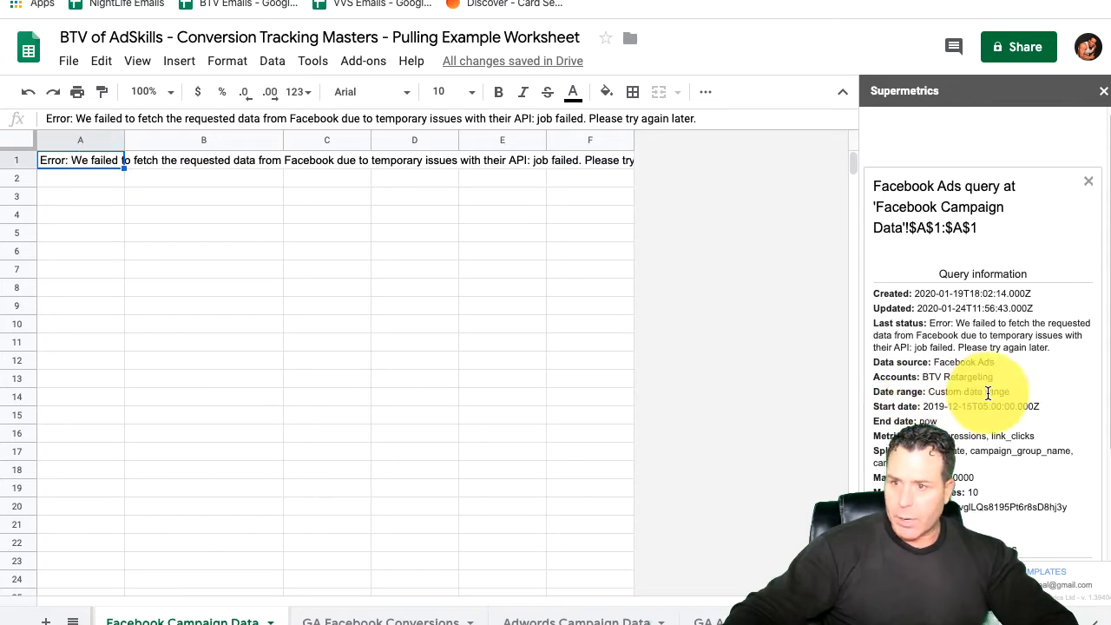
scroll(955, 408, "down", 4)
left_click(924, 434)
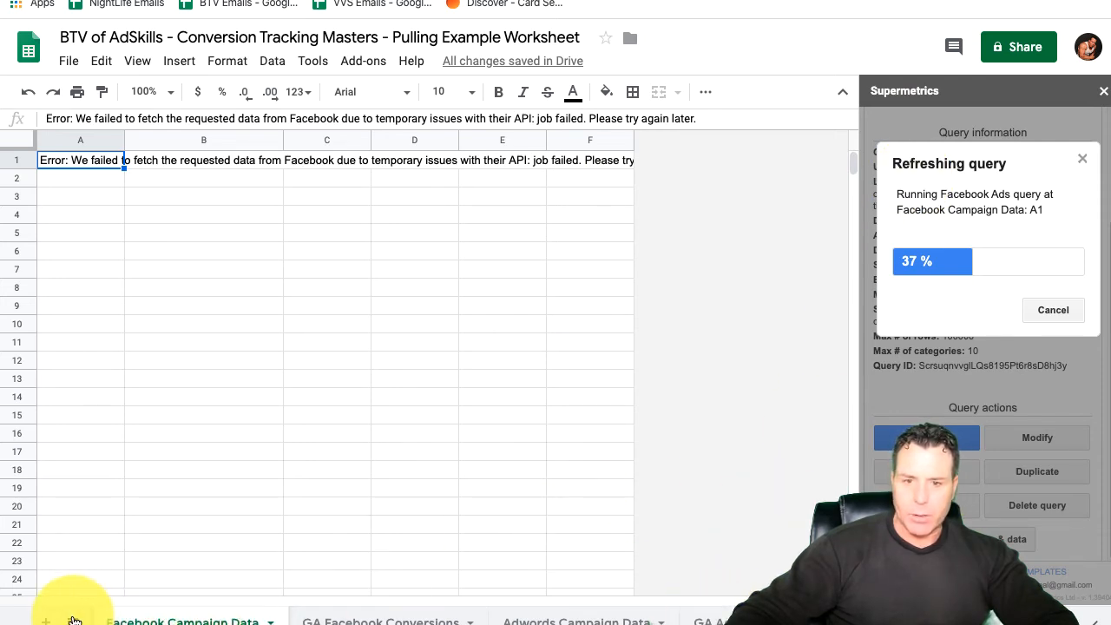
Step: Open the MASTER SHEET and inspect the first date in A2 and the Total Ad Spend formula in B2
scroll(283, 623, "left", 2)
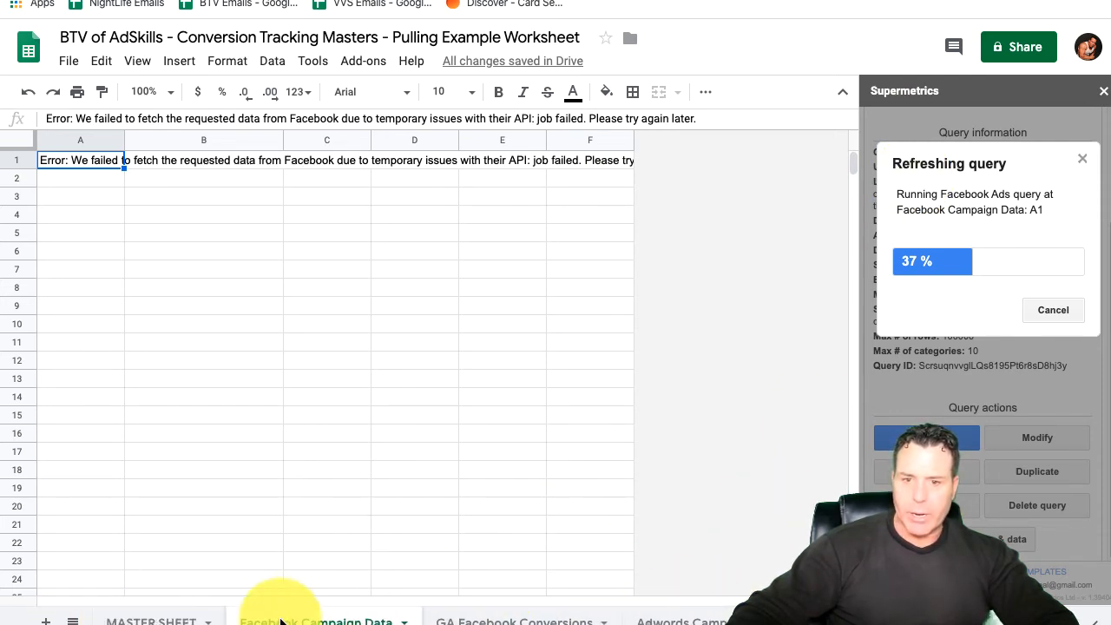
left_click(155, 621)
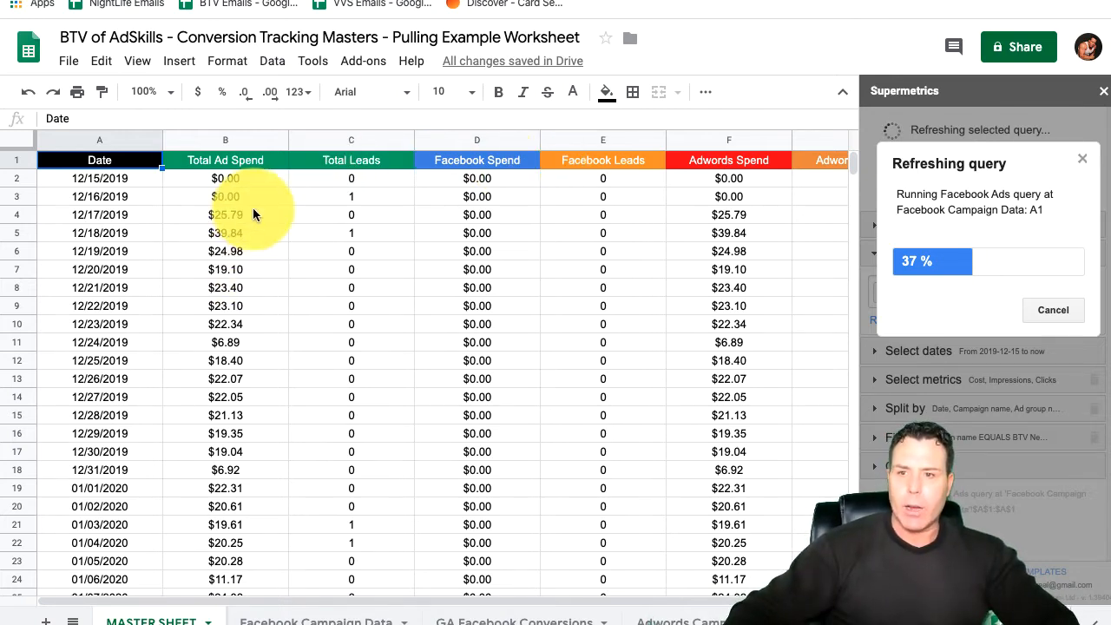
double_click(117, 180)
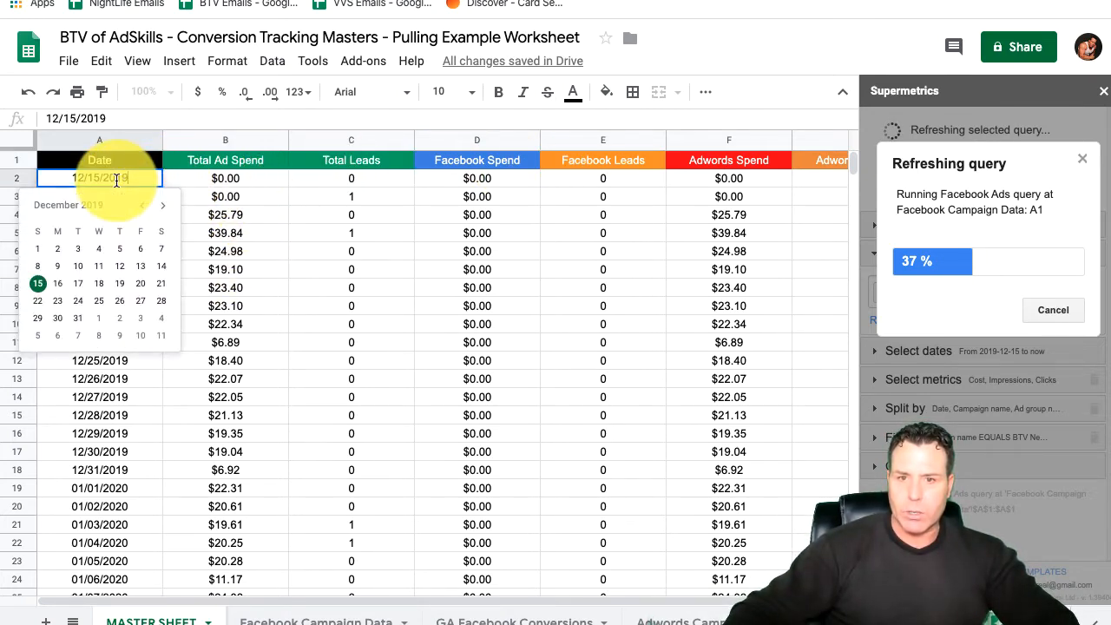
left_click(178, 177)
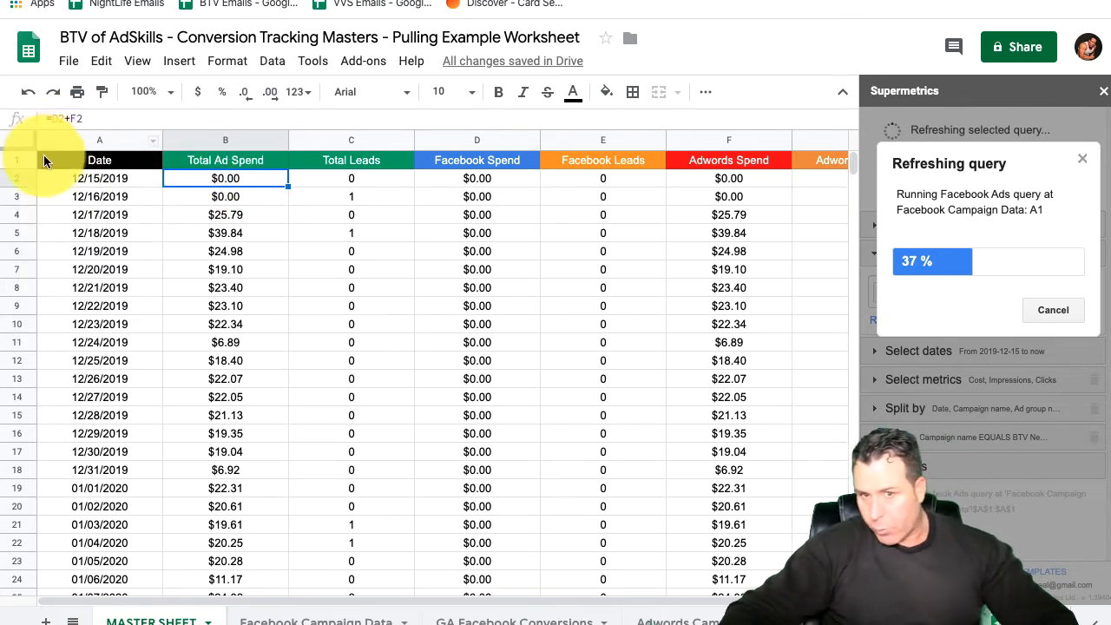
double_click(225, 180)
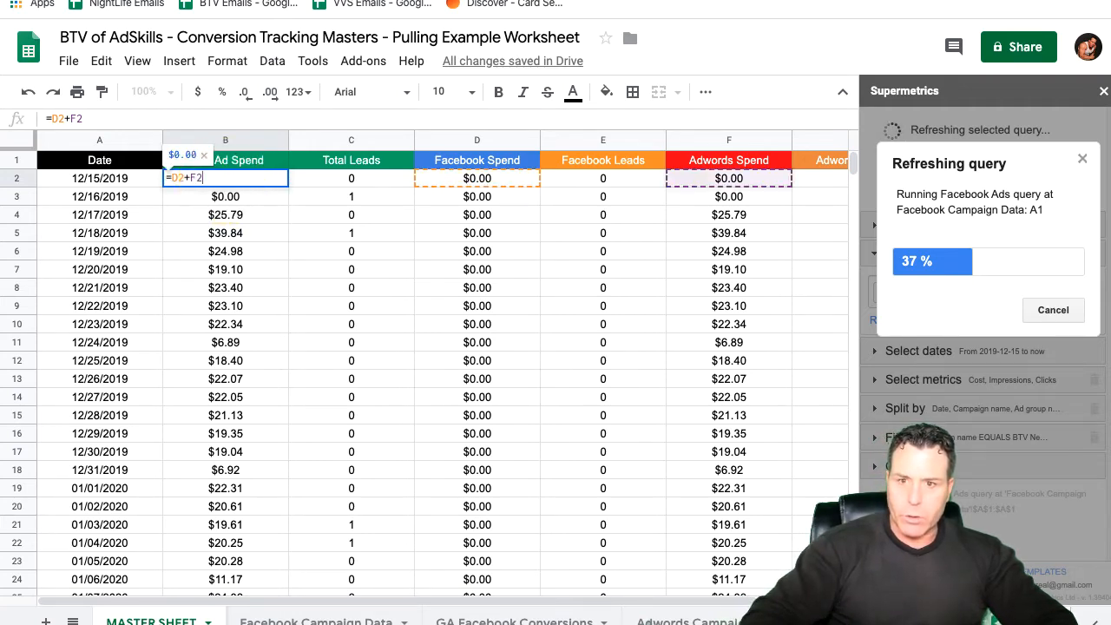
Step: Leave the Total Ad Spend formula and inspect the Total Leads formula in C2
key("Escape")
left_click(357, 180)
double_click(358, 177)
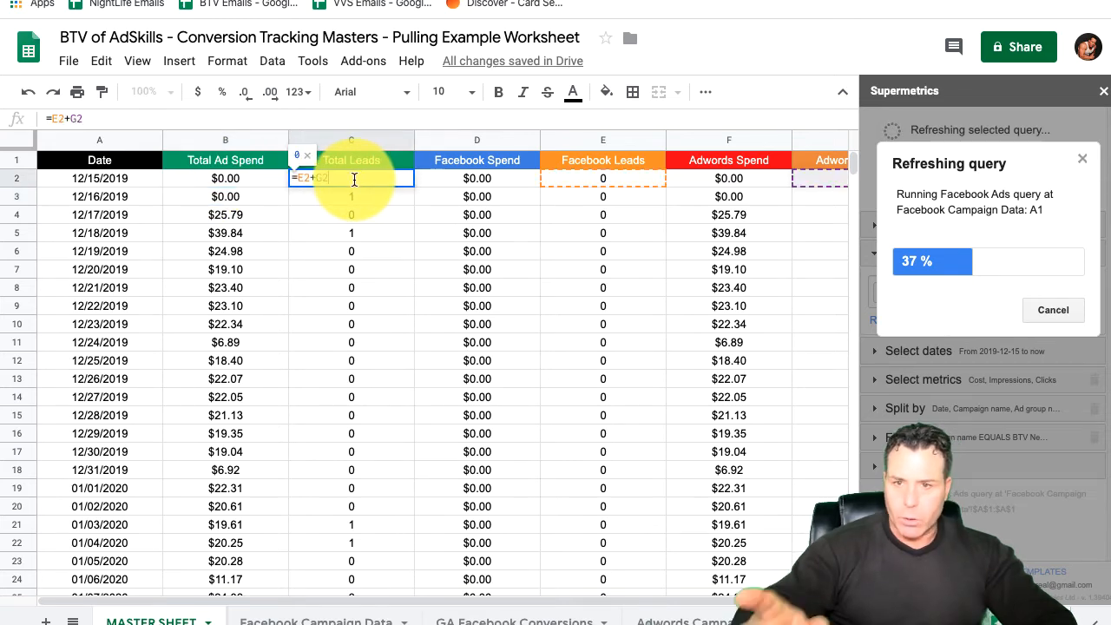
key("Return")
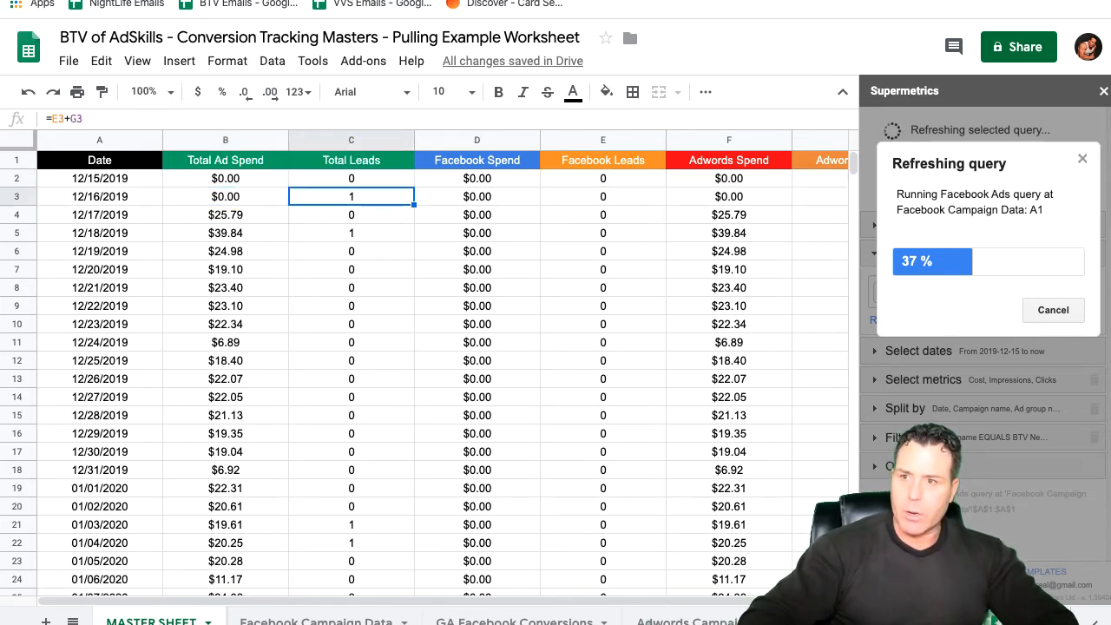
Step: Cancel the running Facebook Ads query refresh and close the Supermetrics sidebar
left_click(1064, 338)
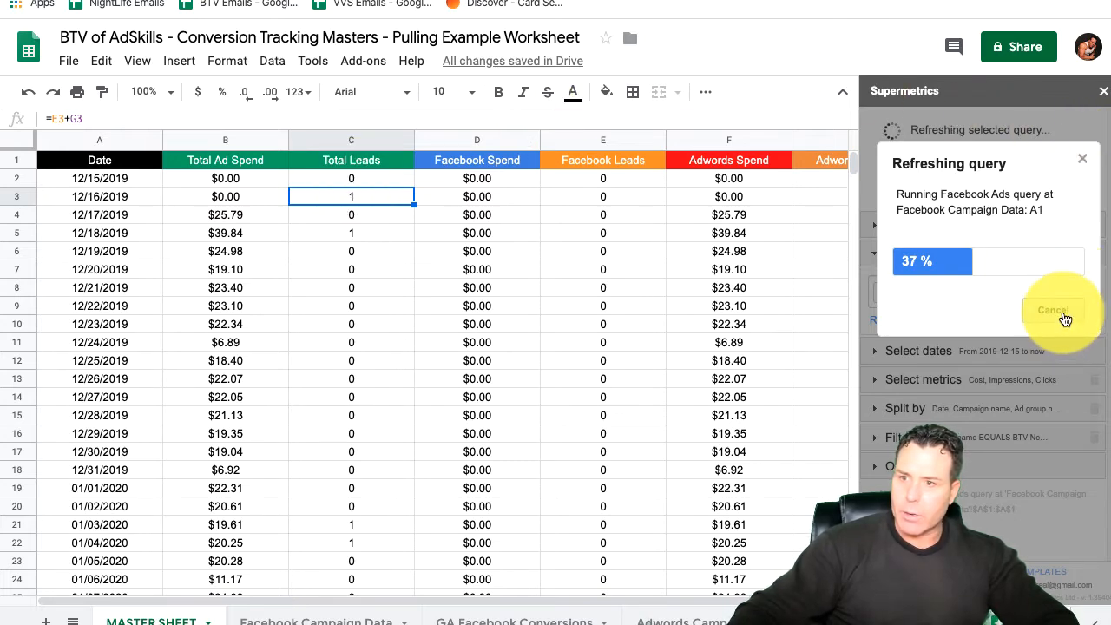
left_click(1103, 91)
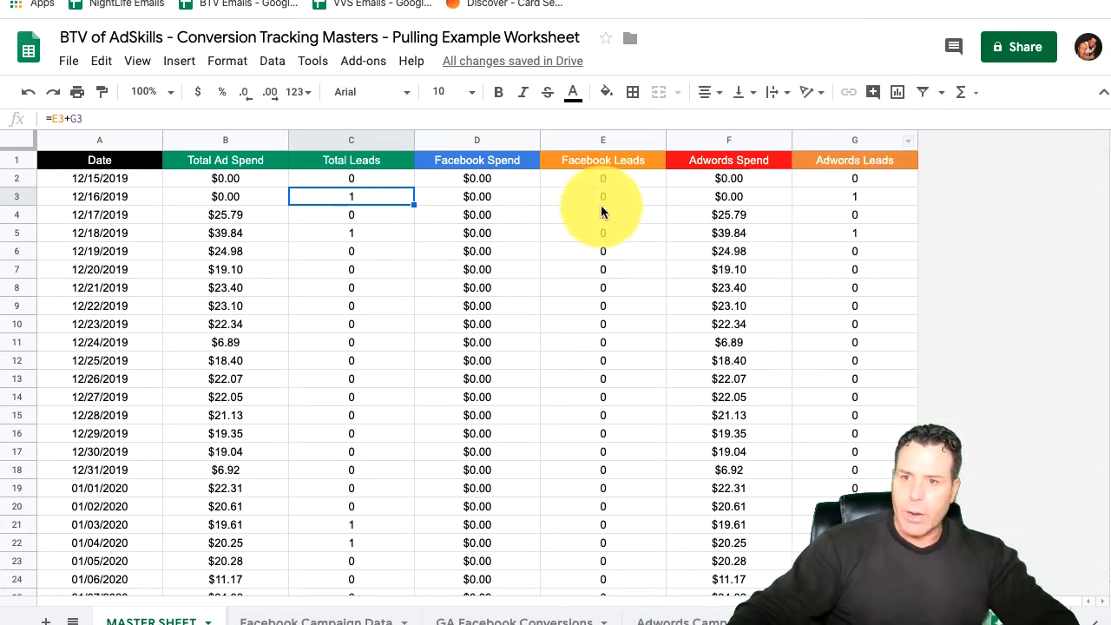
Step: Inspect the Facebook Spend SUMIF formula in D2 and check the Facebook Campaign Data sheet it references
double_click(475, 179)
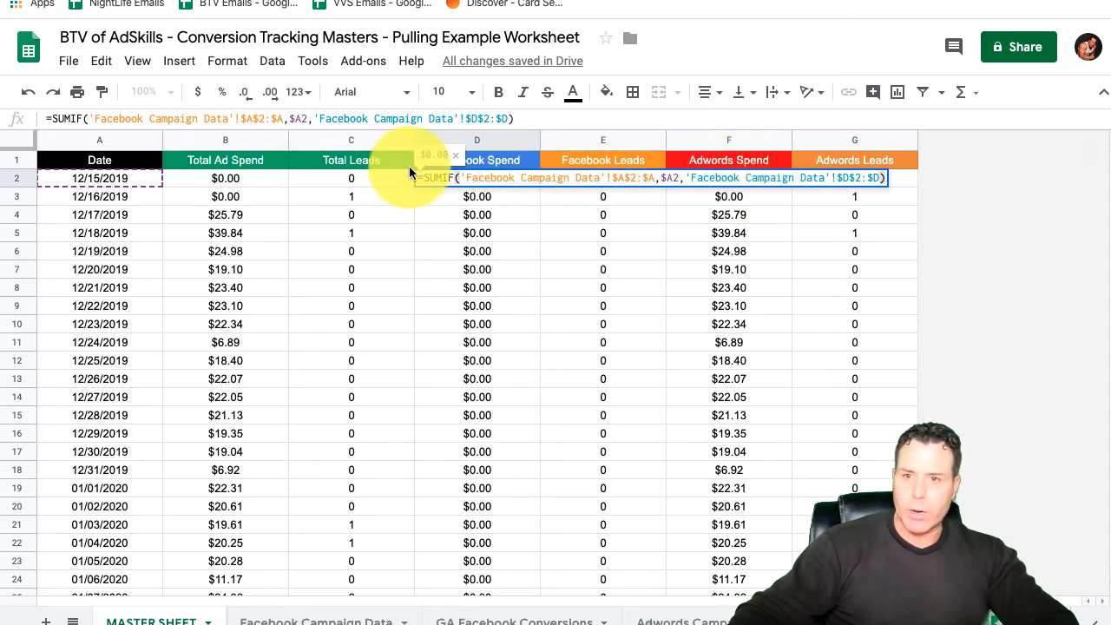
left_click(316, 622)
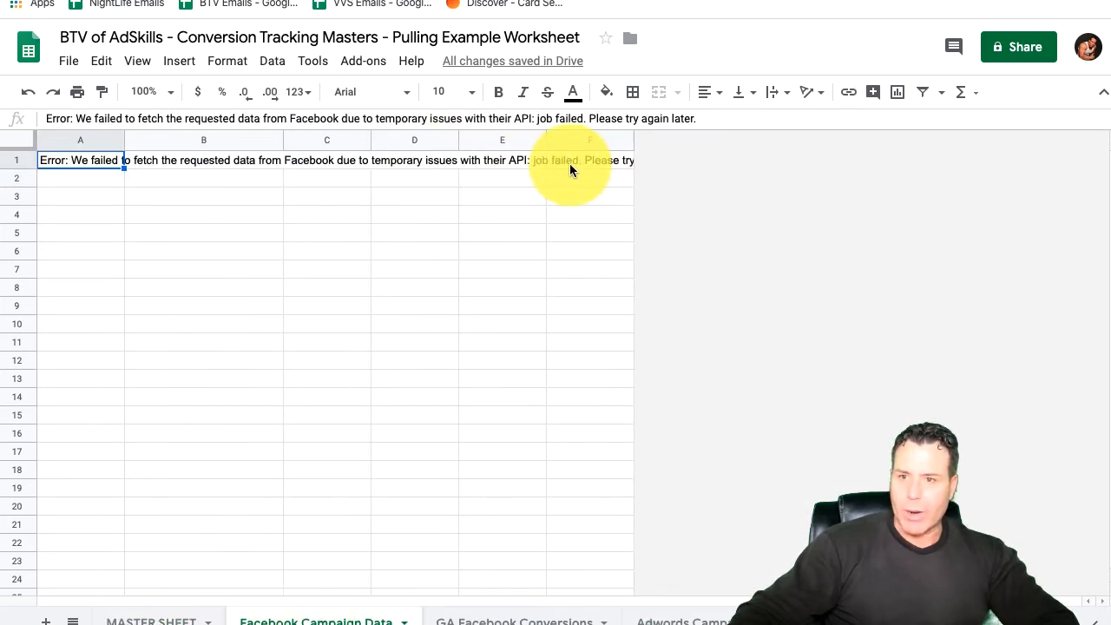
left_click(151, 620)
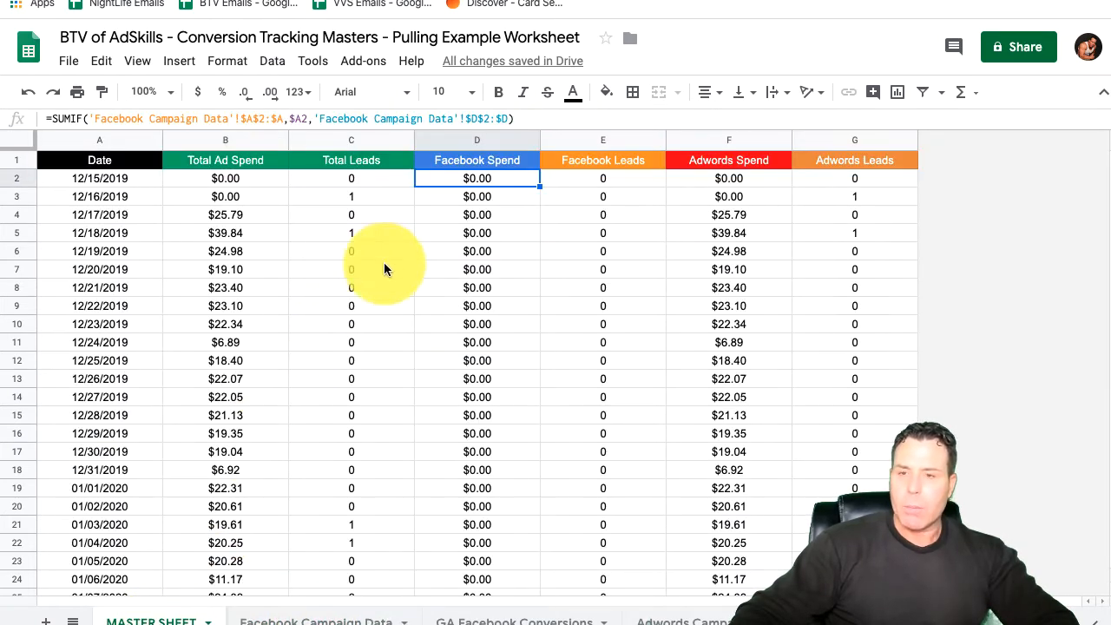
double_click(475, 178)
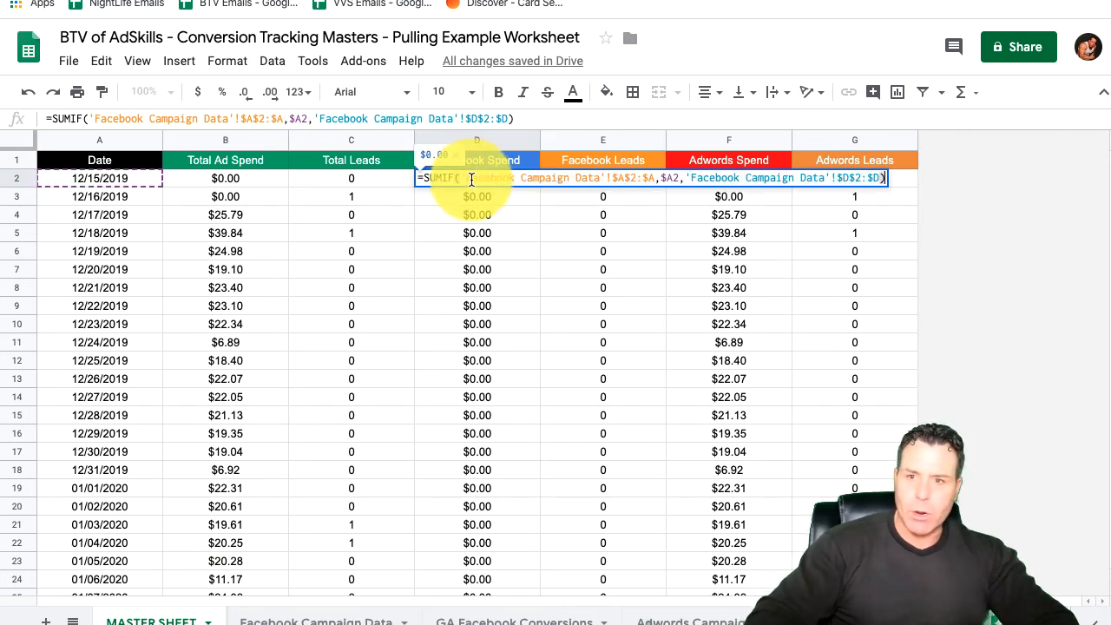
key("Return")
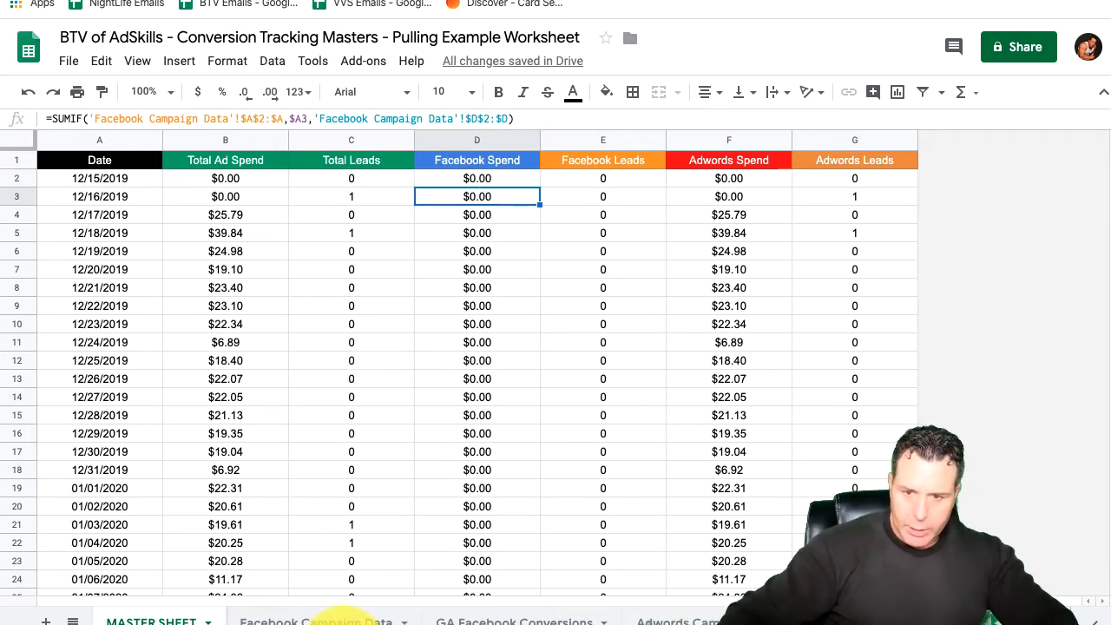
Step: Inspect the Facebook Leads, Adwords Spend and Adwords Leads formulas in cells E2, F2 and G2
double_click(608, 178)
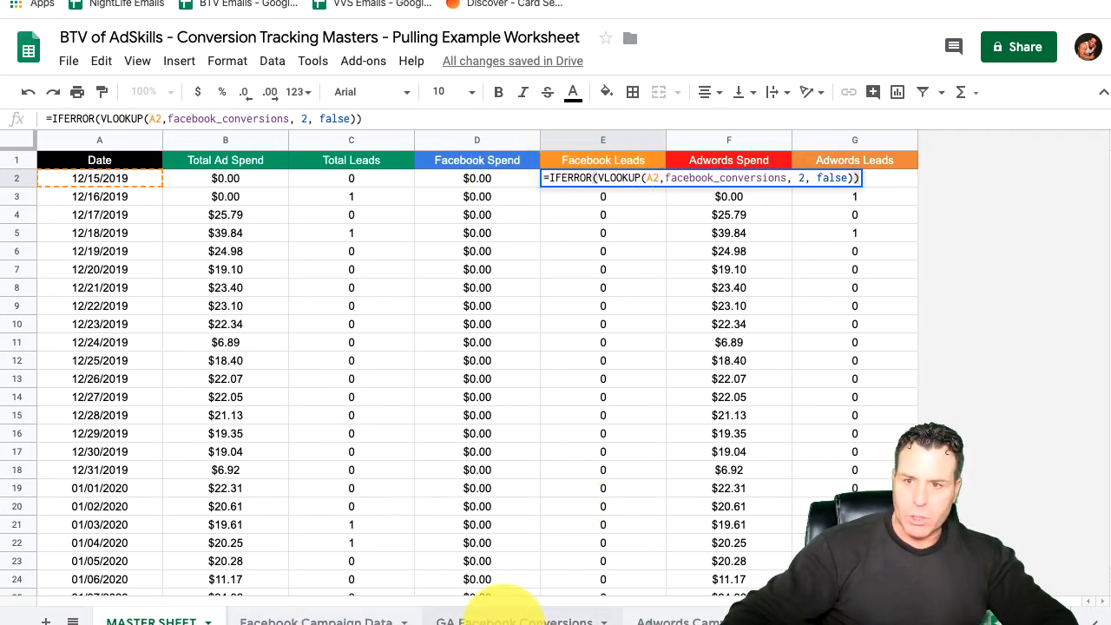
key("Return")
double_click(727, 178)
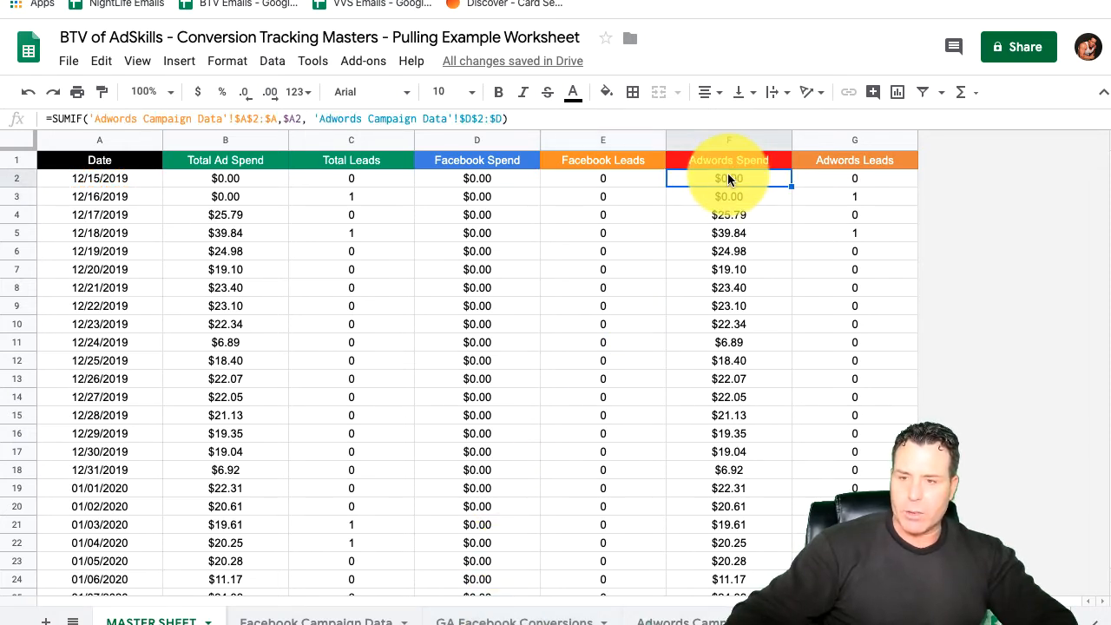
key("Return")
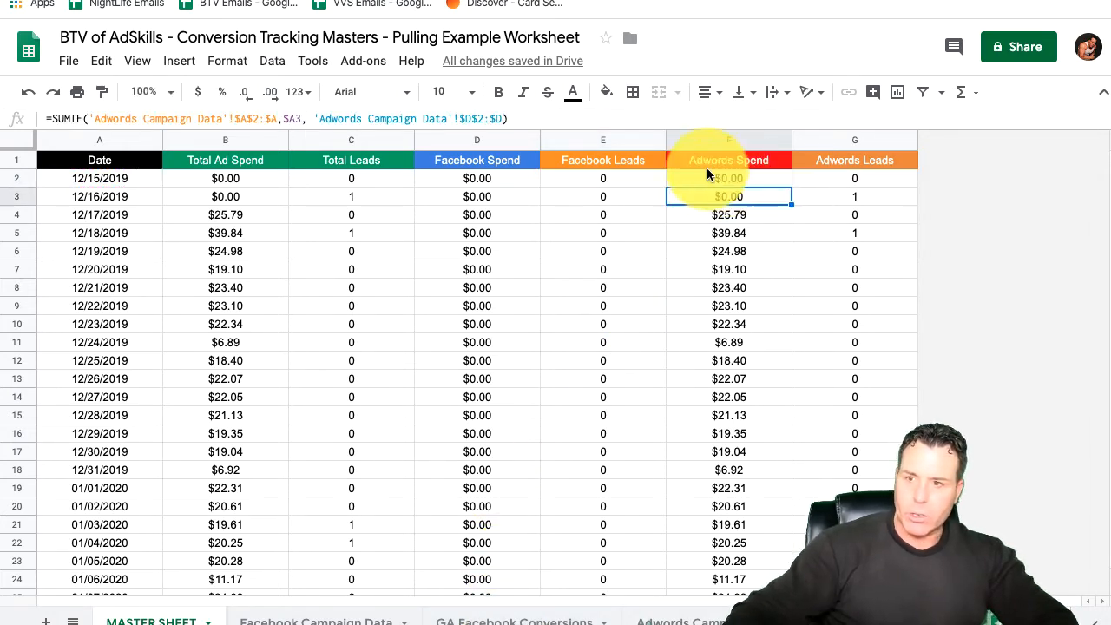
double_click(807, 177)
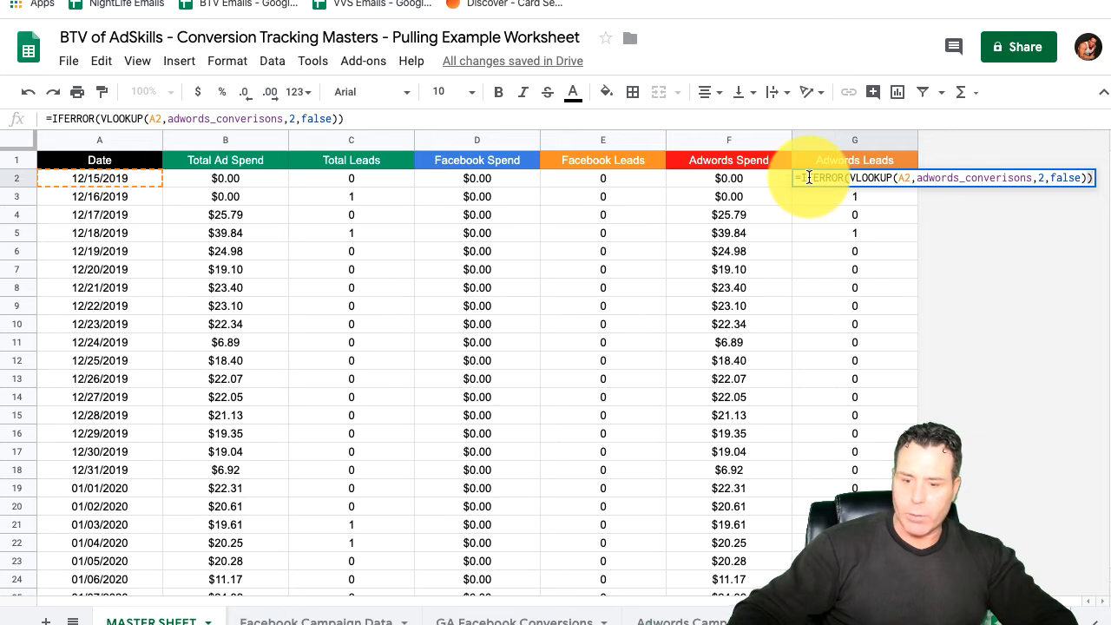
key("Return")
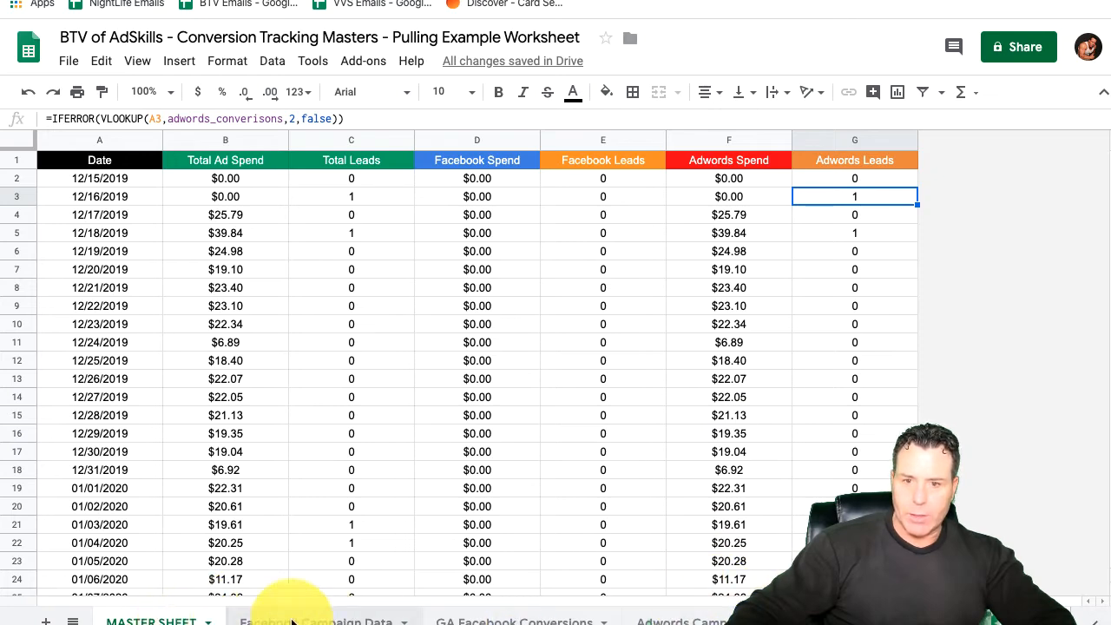
Step: Look over the MASTER SHEET rows down to the latest date, checking the Facebook Campaign Data sheet in between
scroll(463, 348, "down", 8)
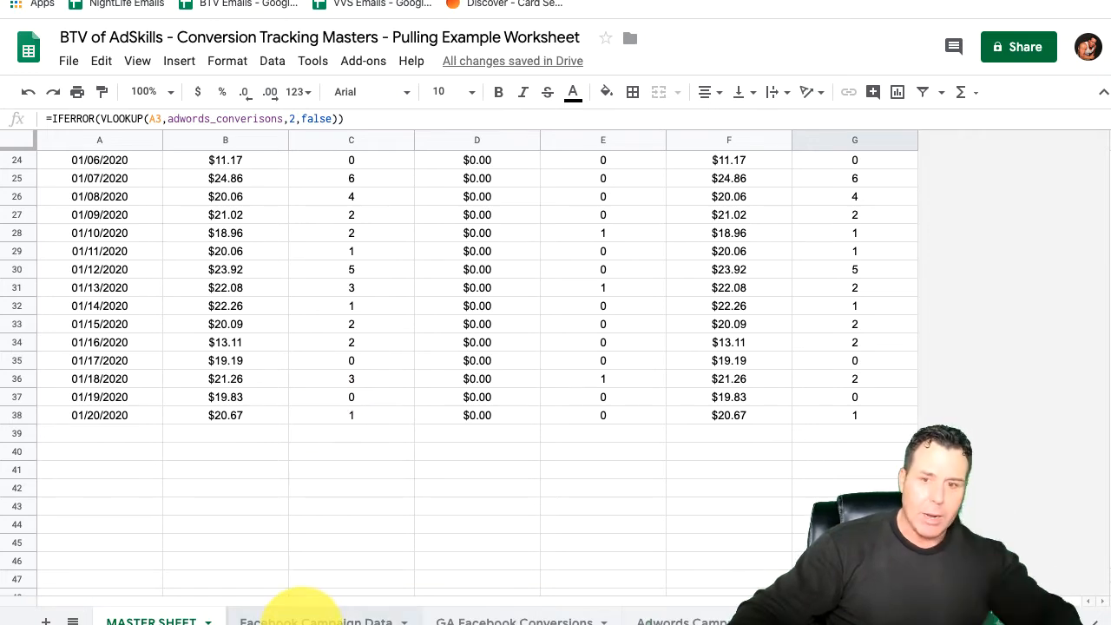
left_click(299, 618)
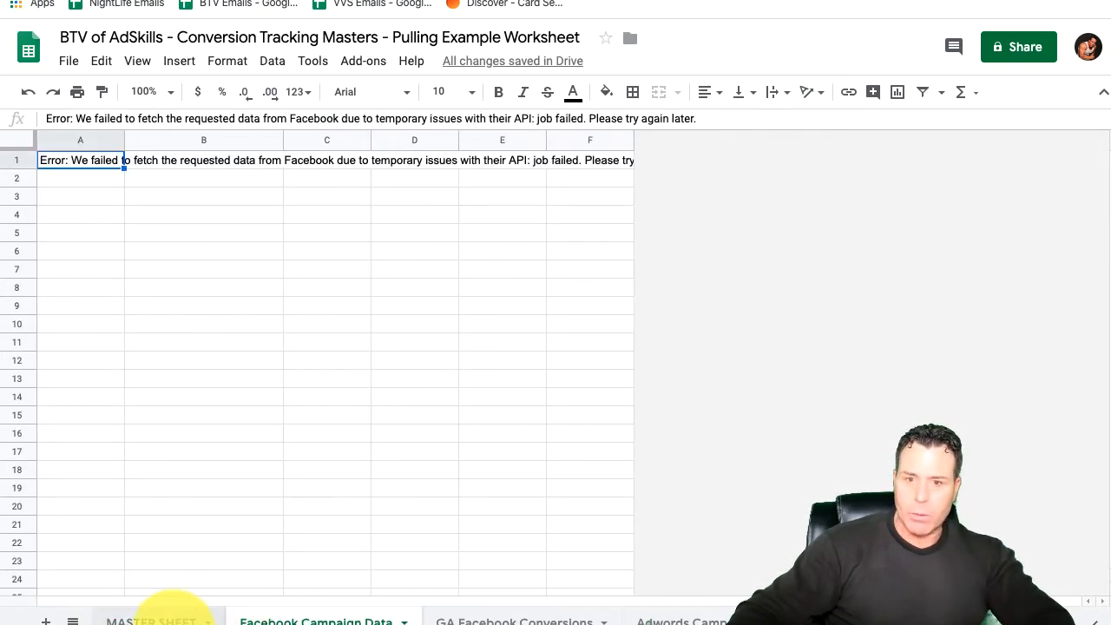
left_click(170, 618)
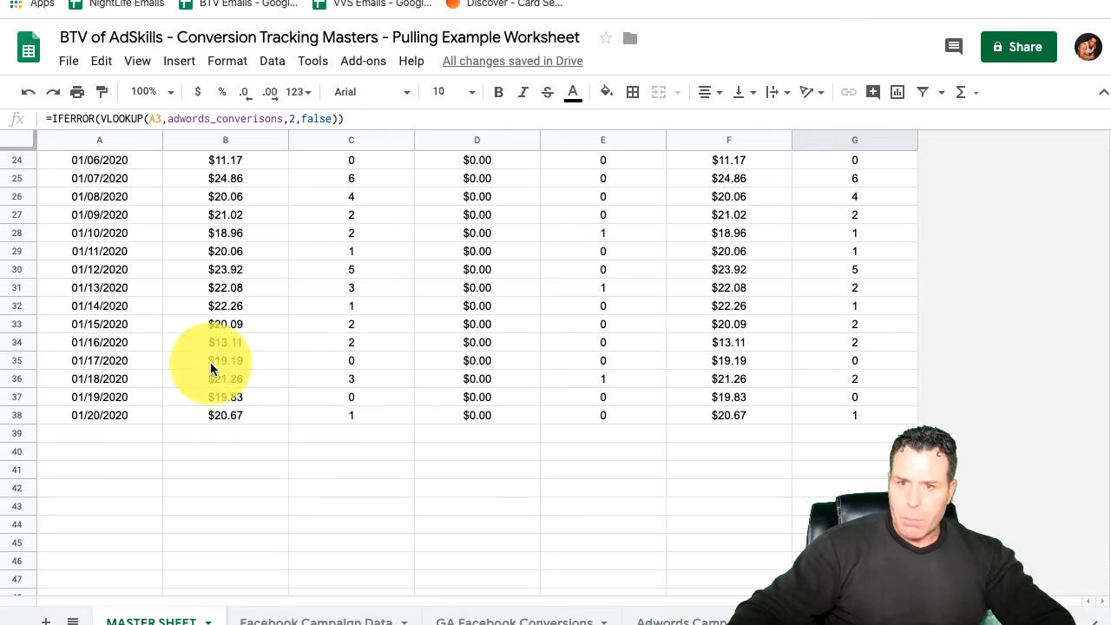
Step: Switch to Data Studio, look over the recent reports and open the BTV Paid Ads report in edit mode
key("ctrl+Tab")
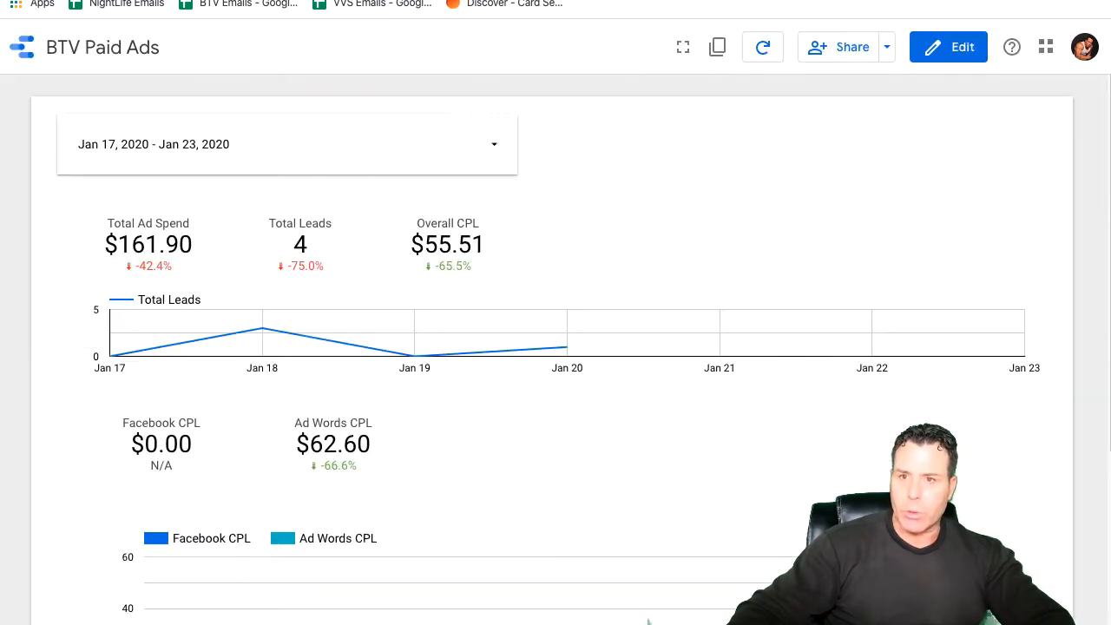
left_click(23, 46)
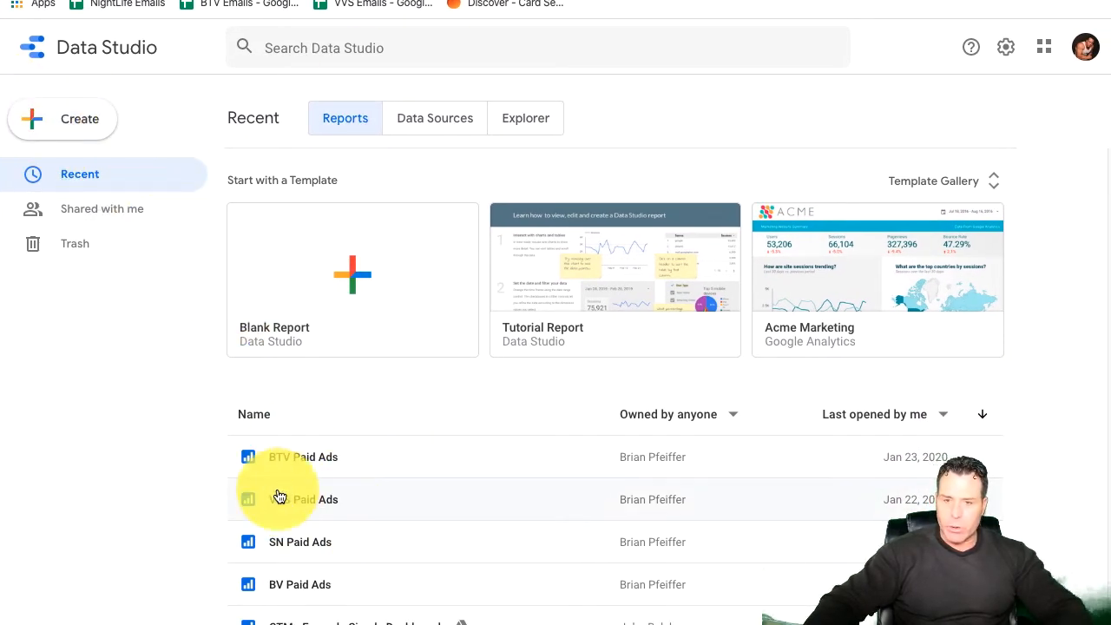
scroll(307, 550, "down", 1)
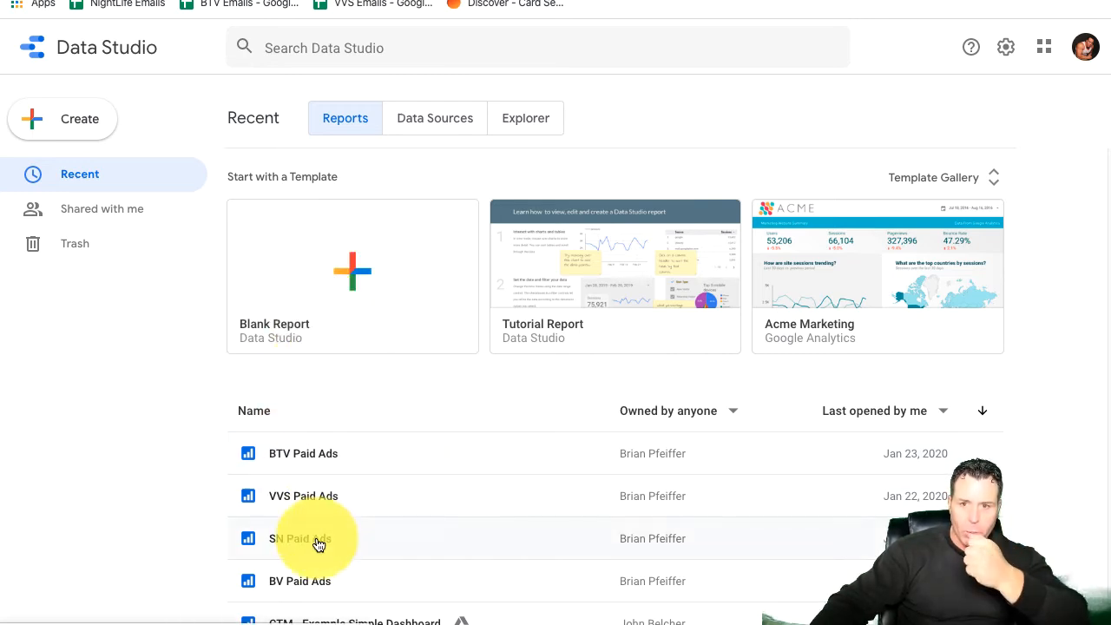
left_click(304, 458)
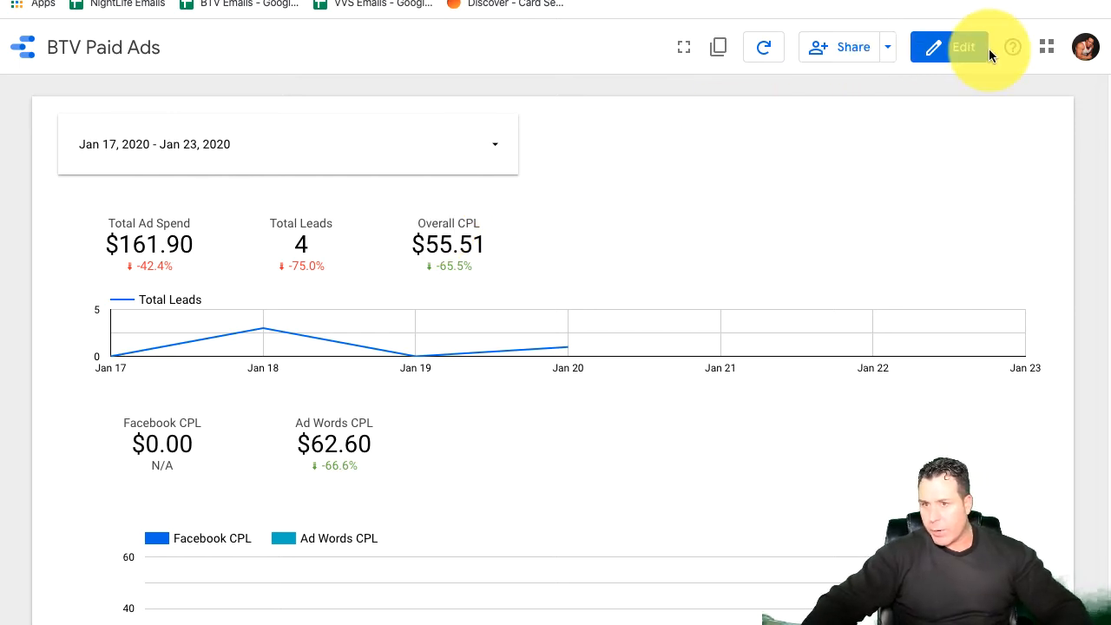
left_click(967, 50)
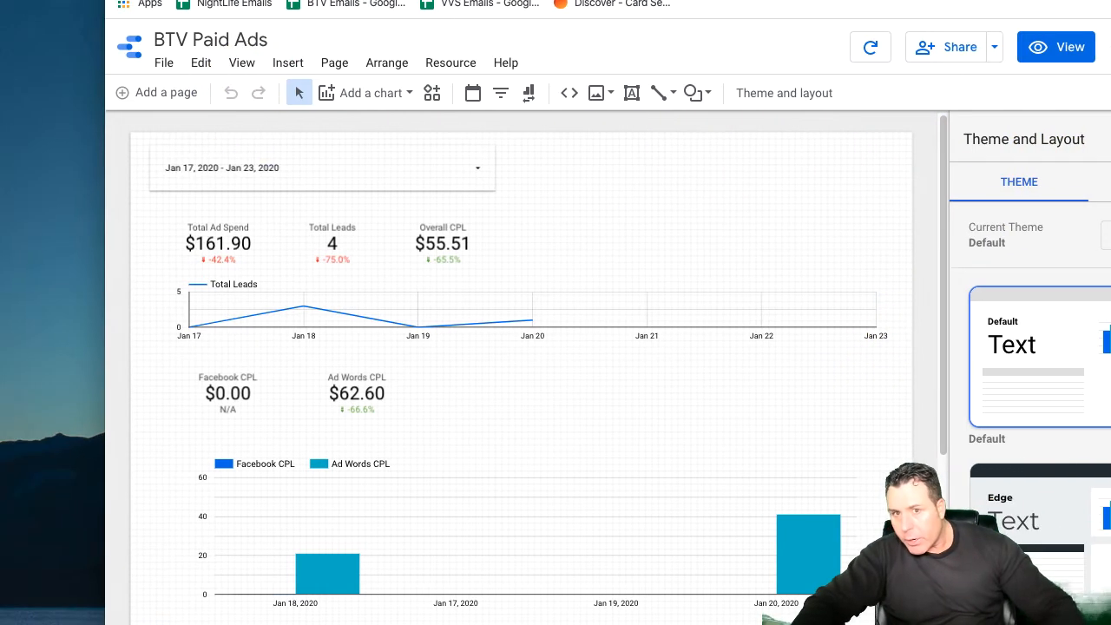
Step: Select the Total Leads scorecard in the report and open its data source for editing
left_click(413, 151)
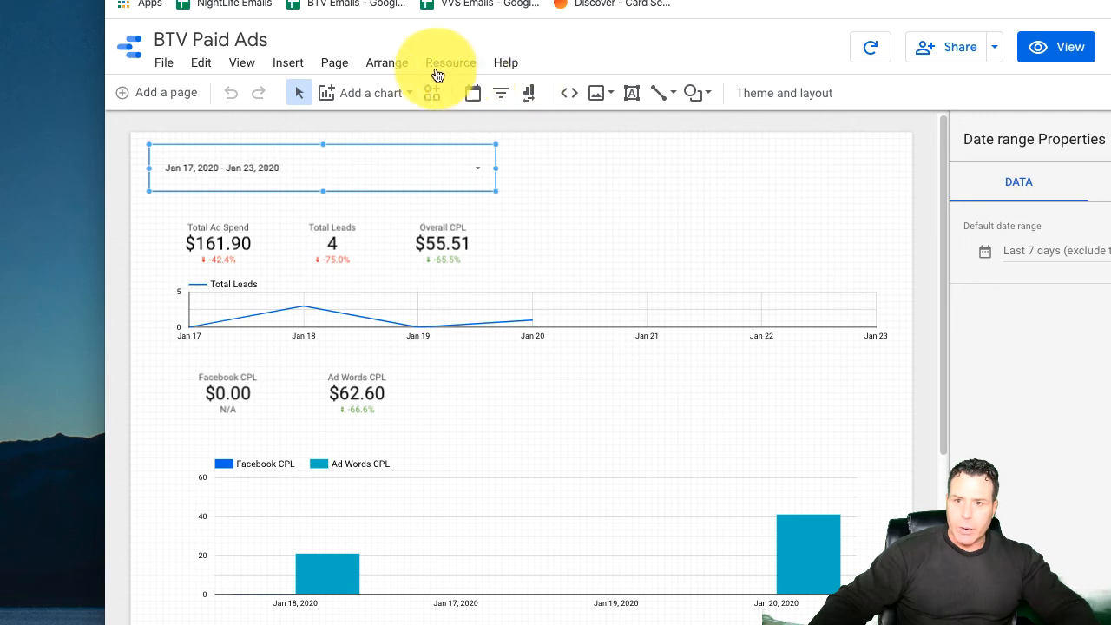
left_click(168, 68)
left_click(203, 70)
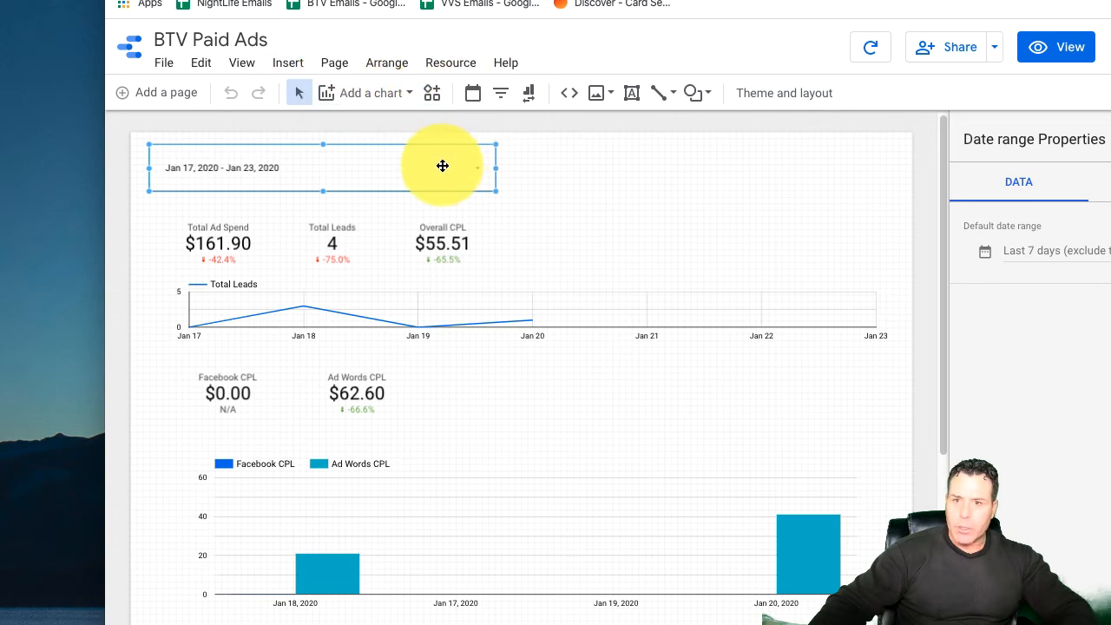
left_click(771, 176)
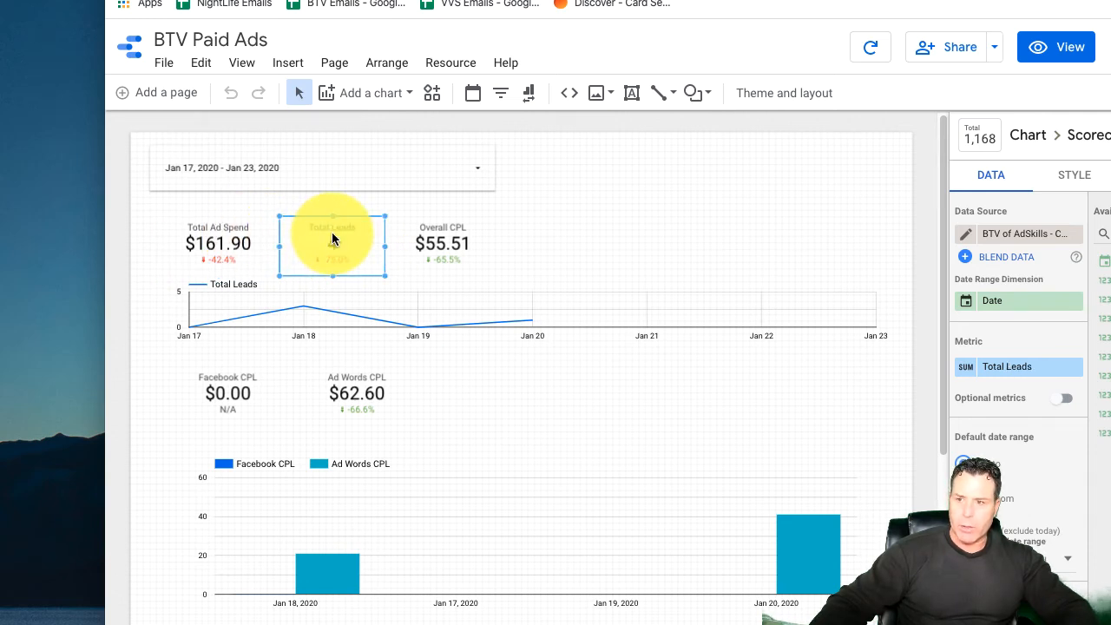
left_click(967, 237)
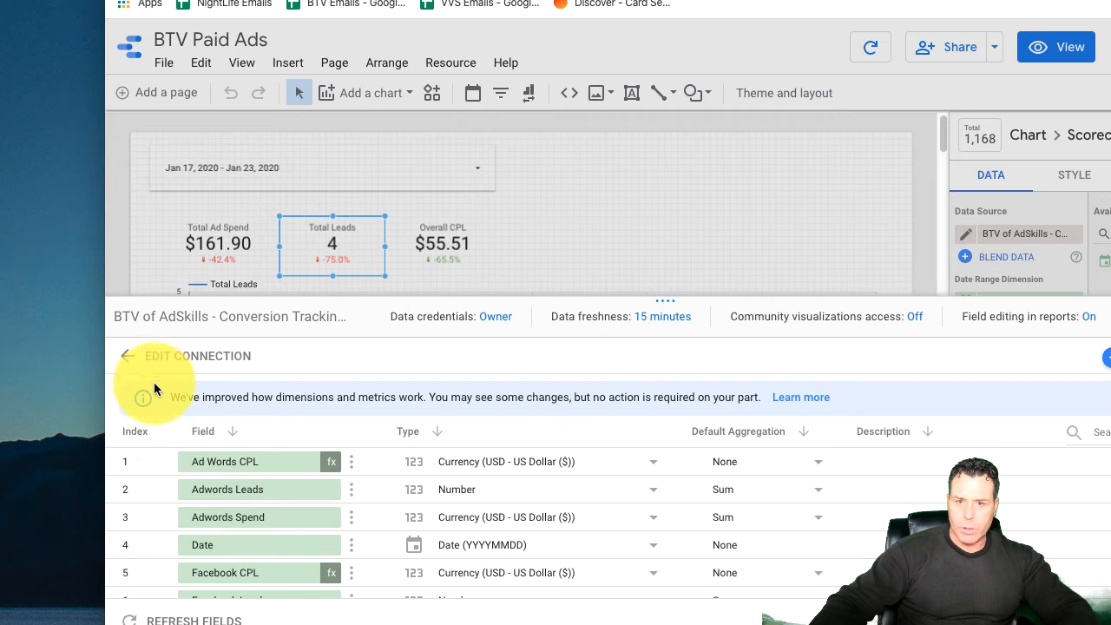
Step: Look through the data source's fields and inspect the formula of the calculated Ad Words CPL field
scroll(286, 521, "down", 1)
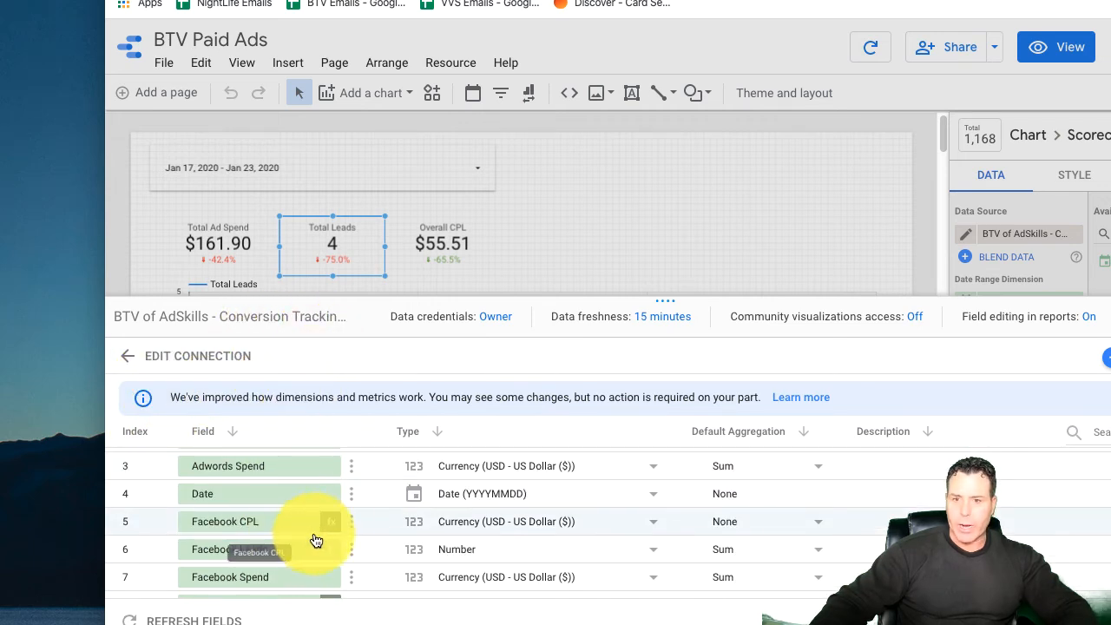
scroll(316, 540, "down", 2)
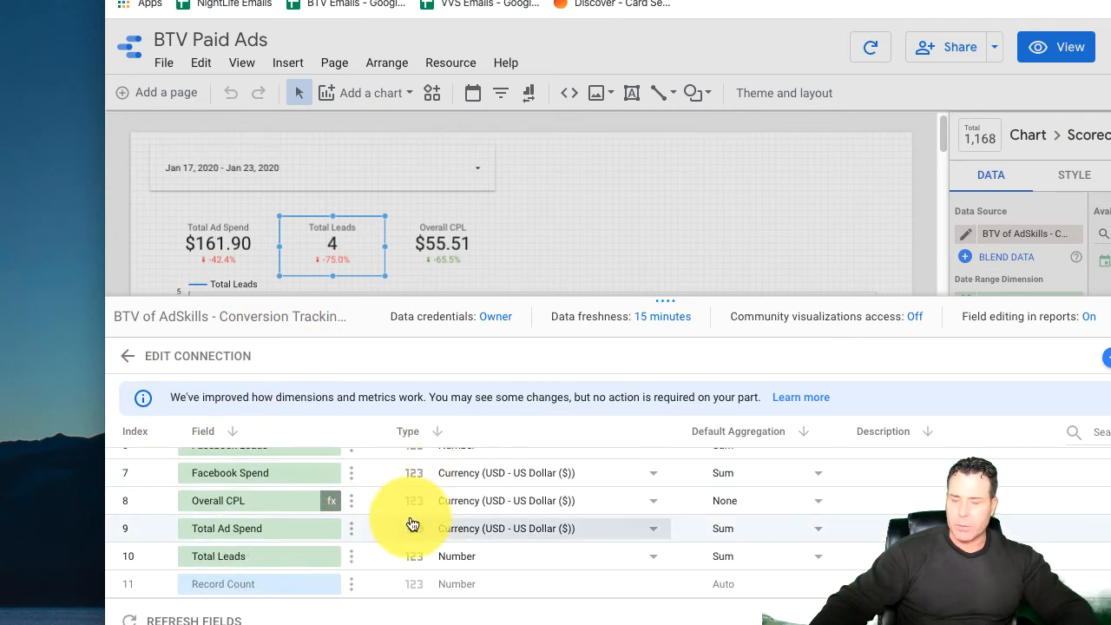
scroll(314, 499, "up", 3)
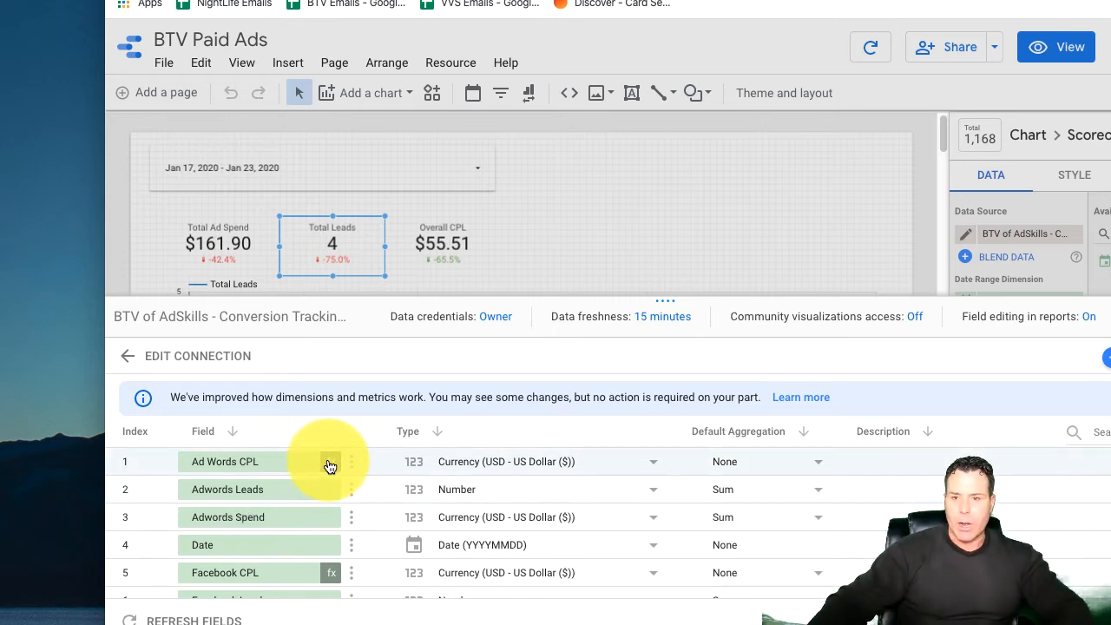
left_click(330, 466)
scroll(220, 549, "down", 1)
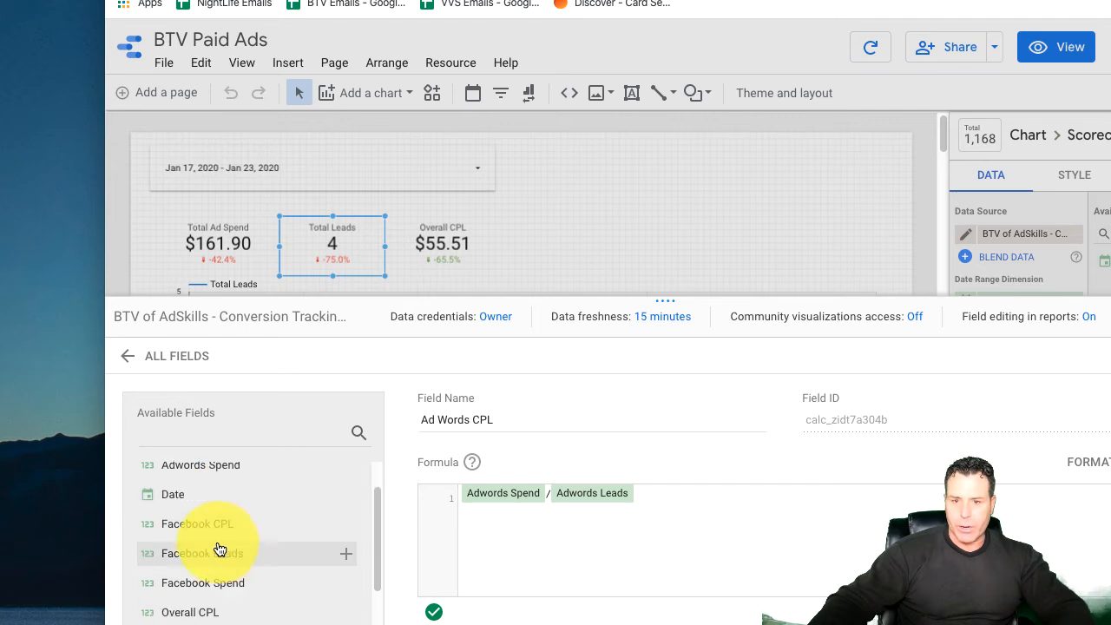
scroll(203, 495, "up", 1)
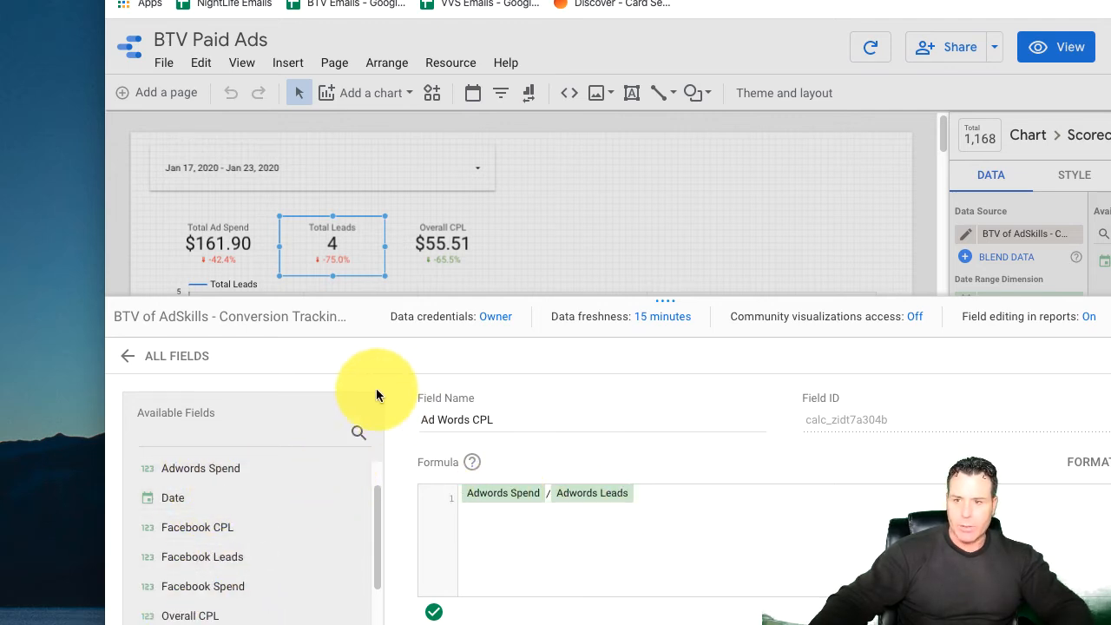
left_click(139, 368)
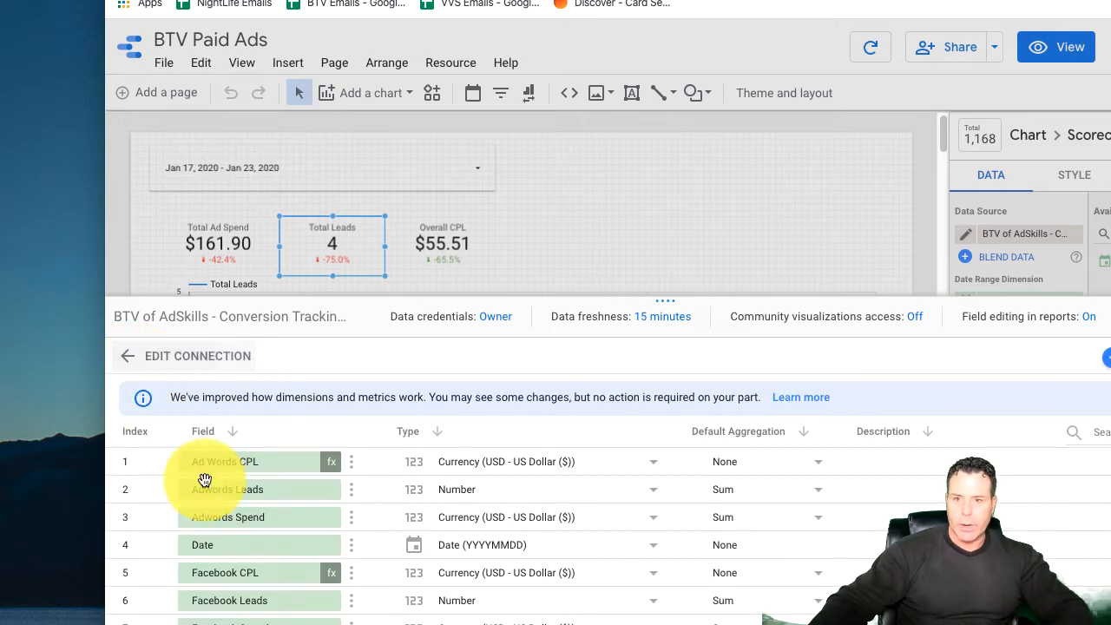
Step: Inspect the formula of the calculated Facebook CPL field and return to the full field list
left_click(274, 571)
left_click(331, 572)
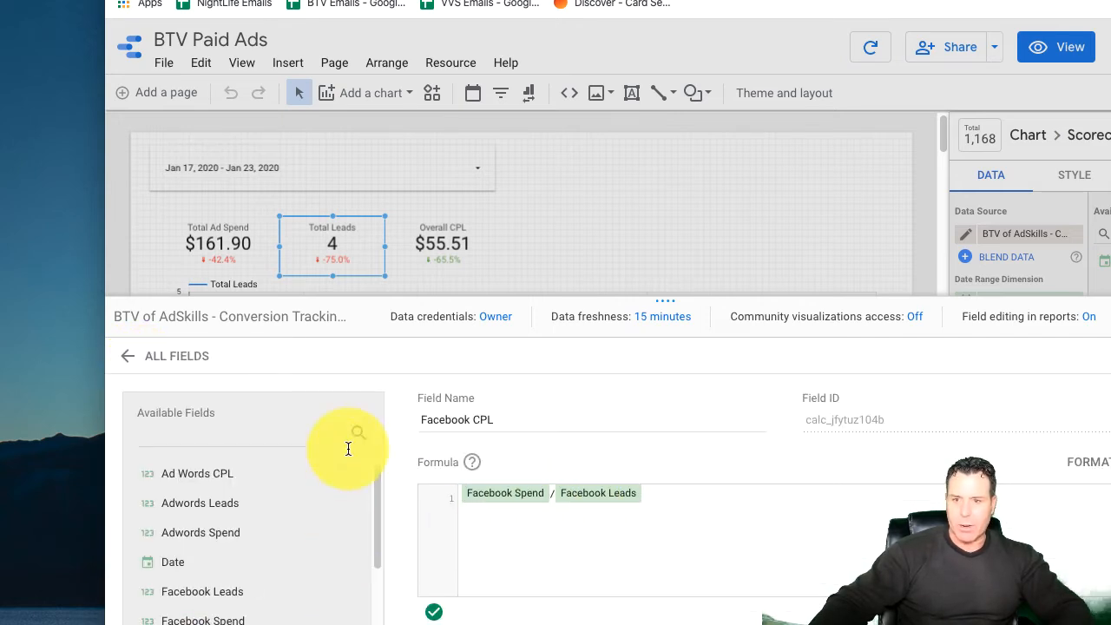
left_click(139, 374)
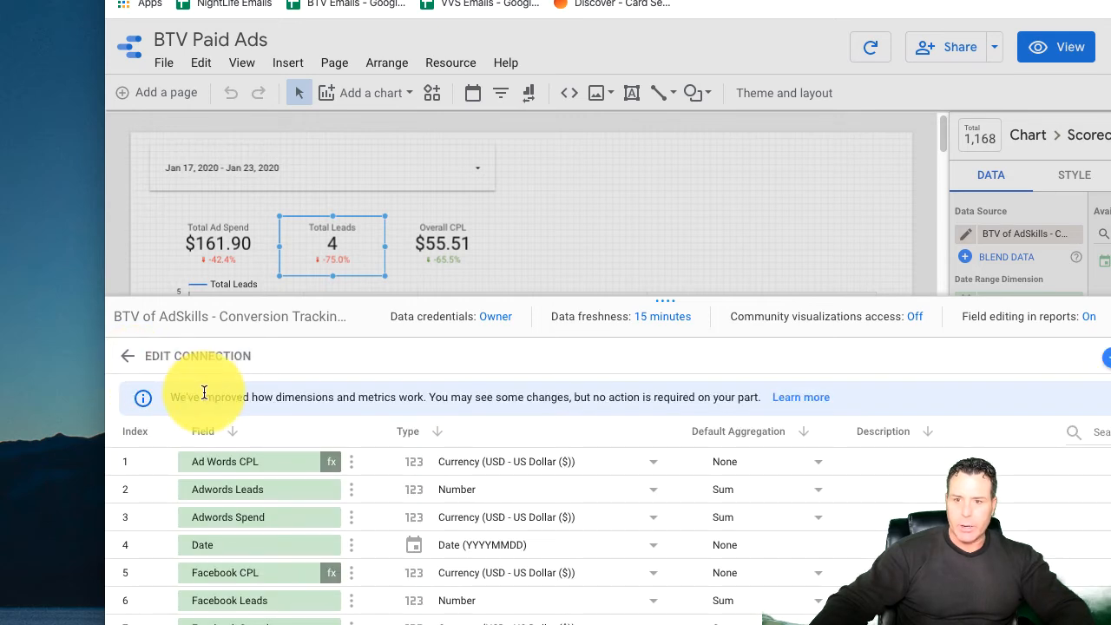
Step: Inspect the formula of the calculated Overall CPL field and return to the full field list
scroll(320, 544, "down", 2)
scroll(321, 544, "down", 1)
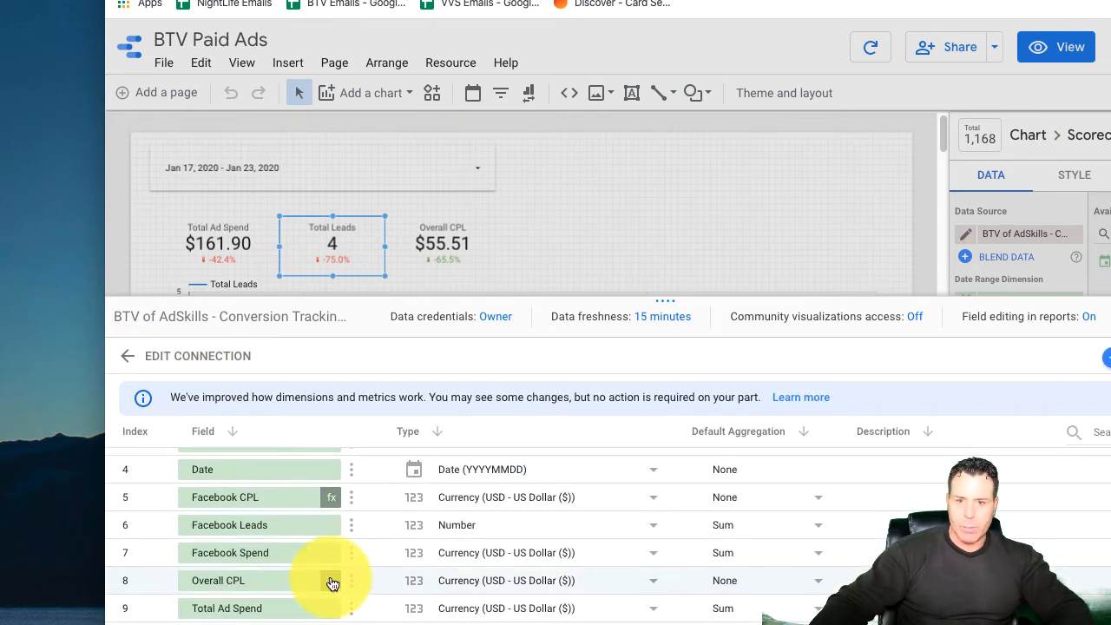
left_click(335, 585)
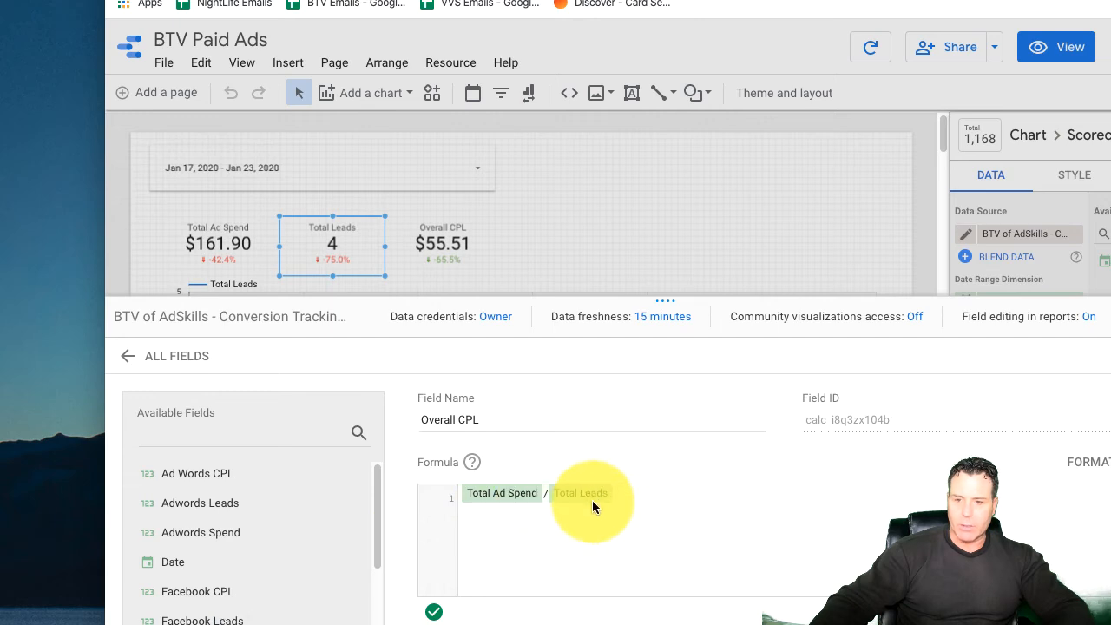
left_click(128, 357)
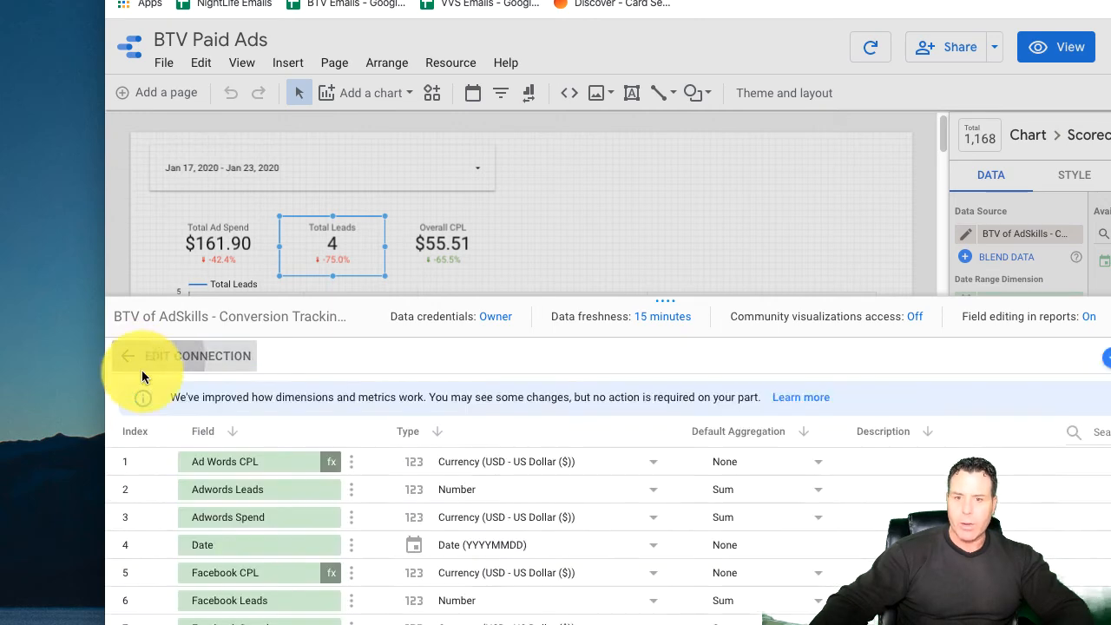
Step: Review the data source's fields, including Total Ad Spend and Total Leads, and close the data source editor
scroll(301, 498, "down", 3)
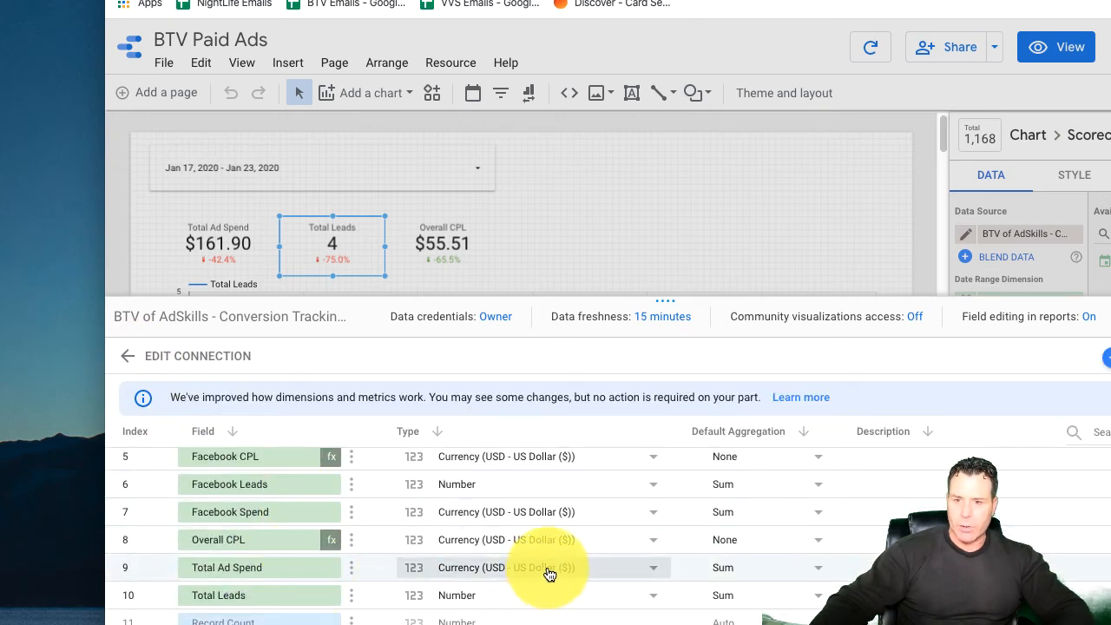
scroll(491, 525, "up", 1)
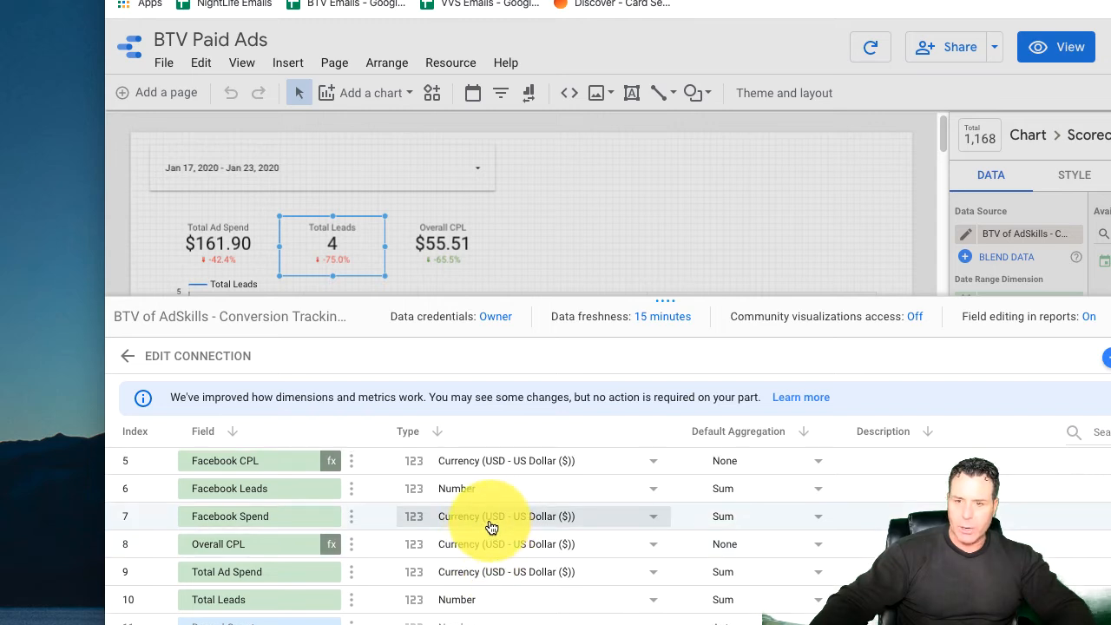
scroll(484, 533, "up", 3)
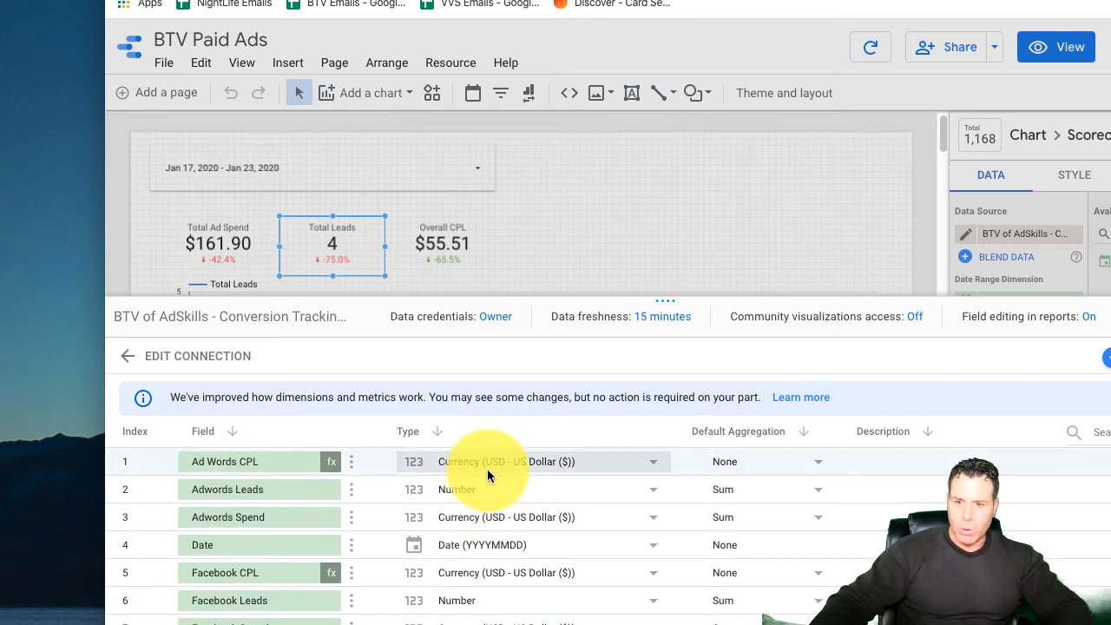
scroll(508, 531, "down", 1)
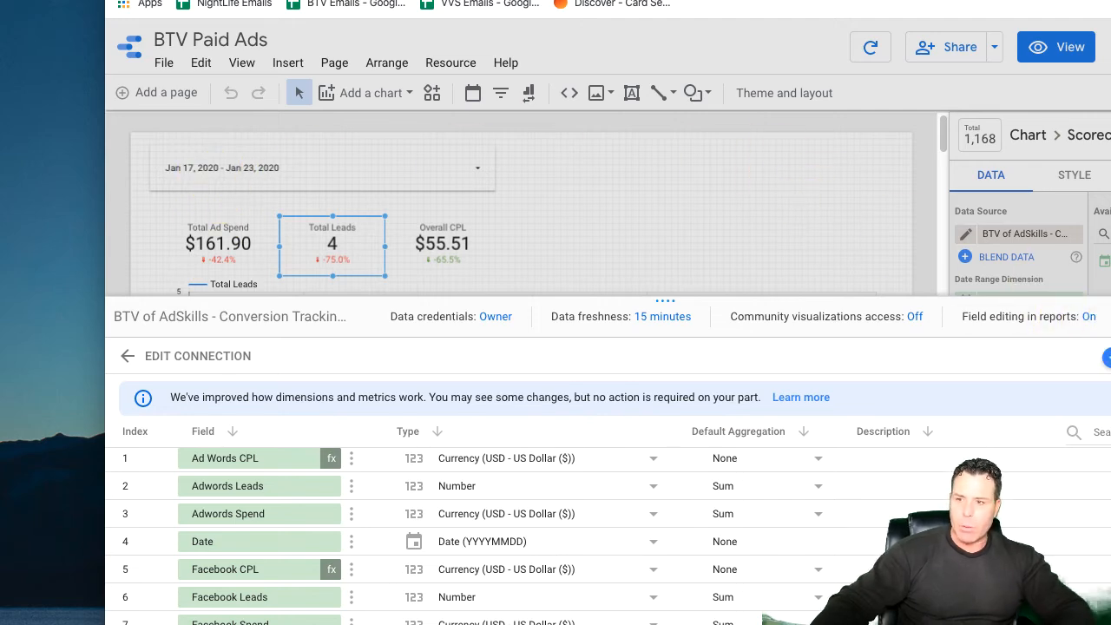
left_click(1110, 316)
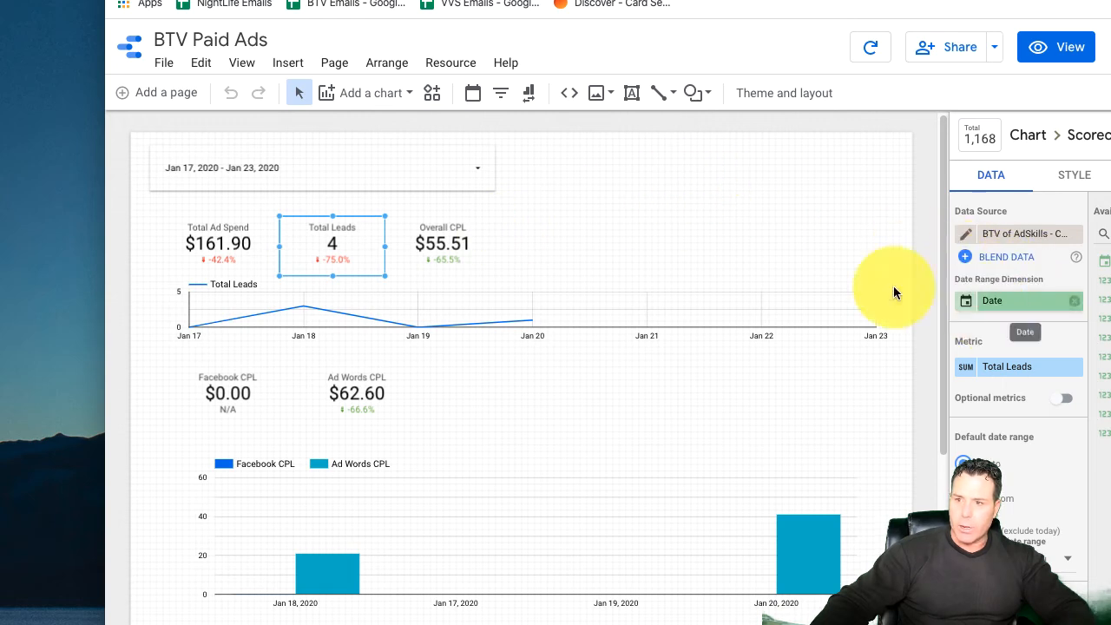
Step: Check which metrics the Total Ad Spend and Total Leads scorecards use, keeping Total Leads as the latter's metric
left_click(218, 234)
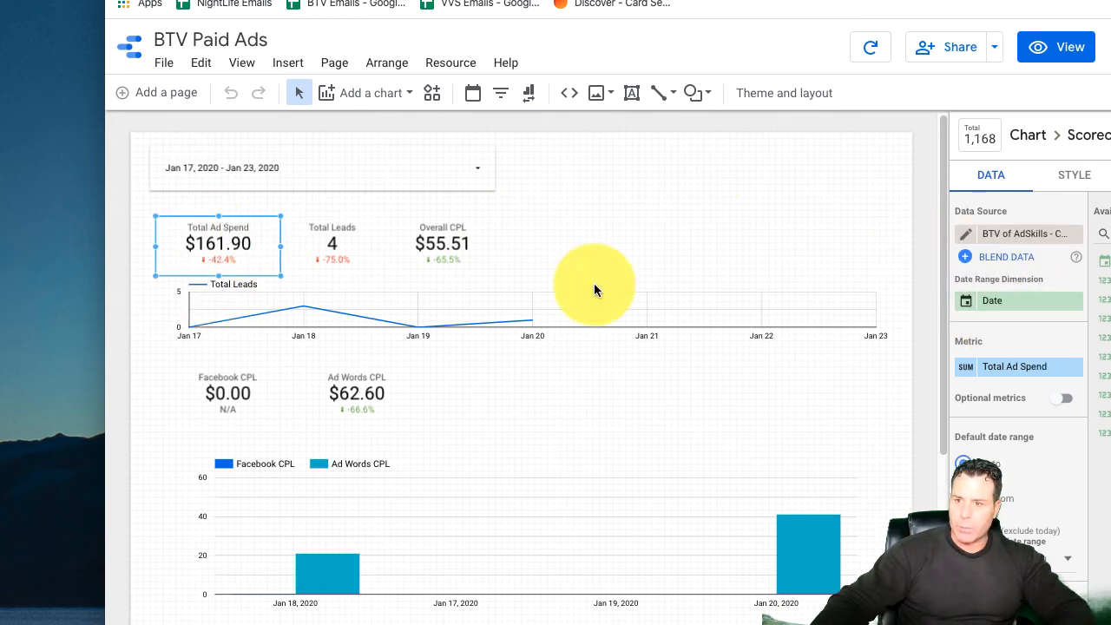
left_click(1019, 368)
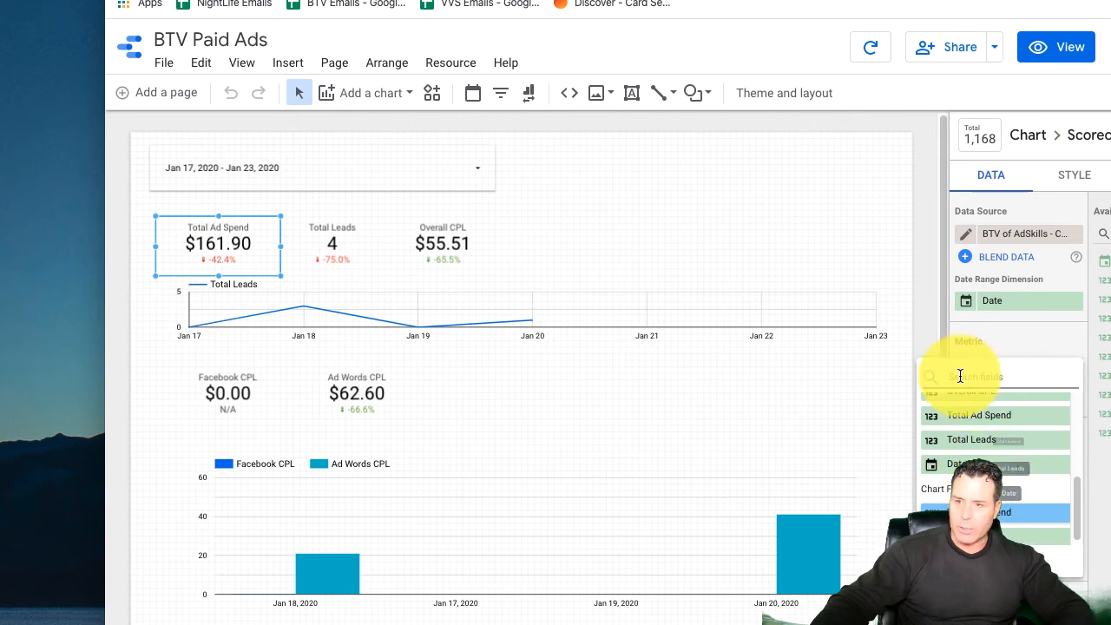
left_click(1034, 341)
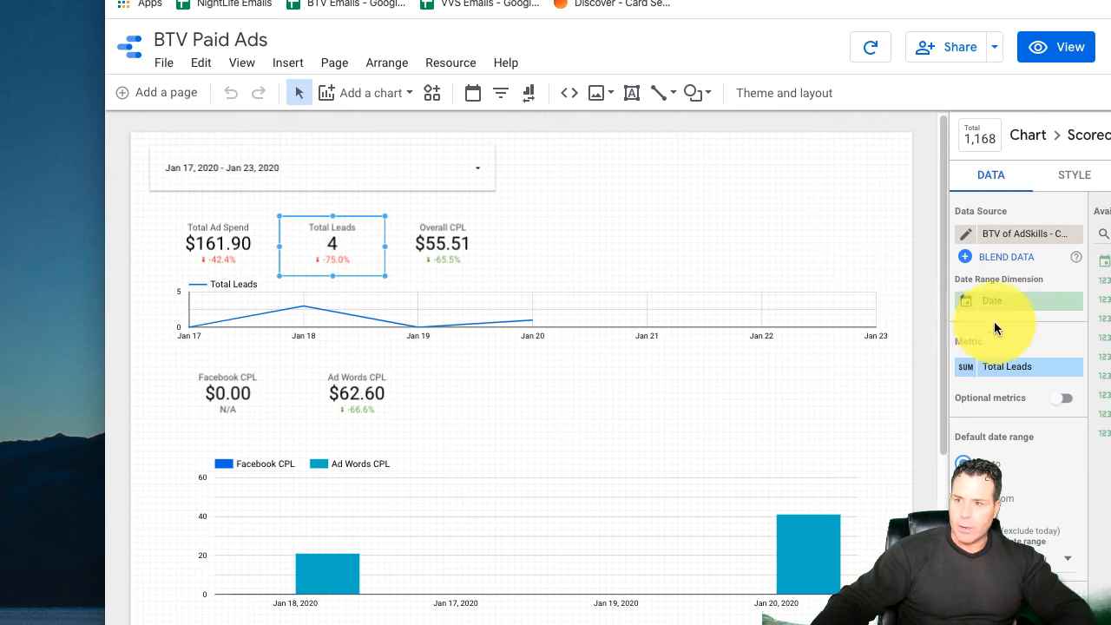
left_click(1012, 366)
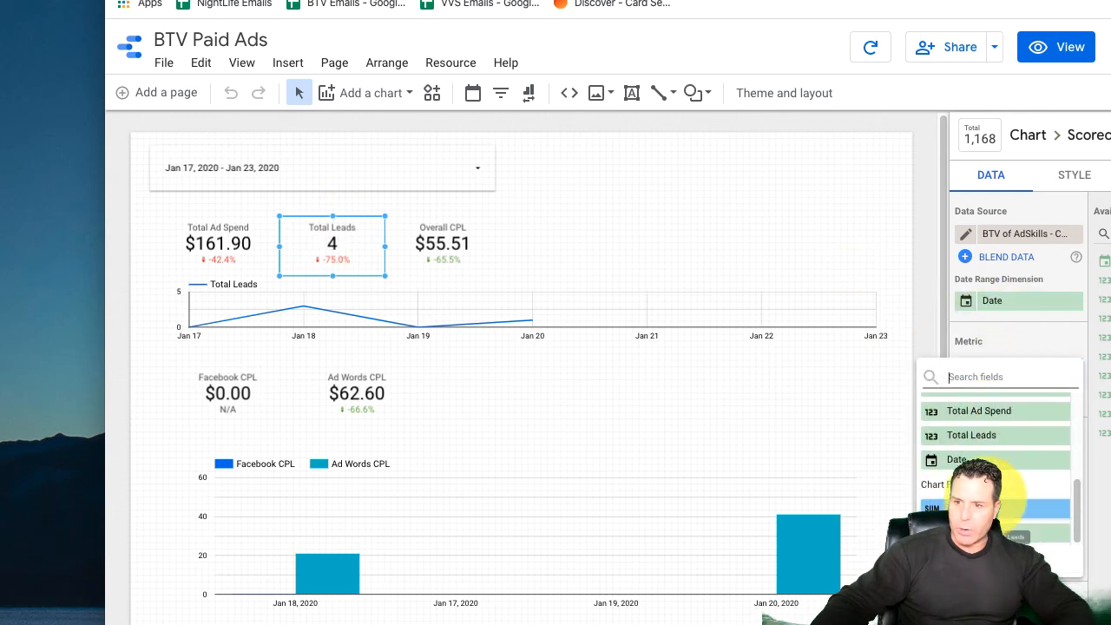
left_click(998, 509)
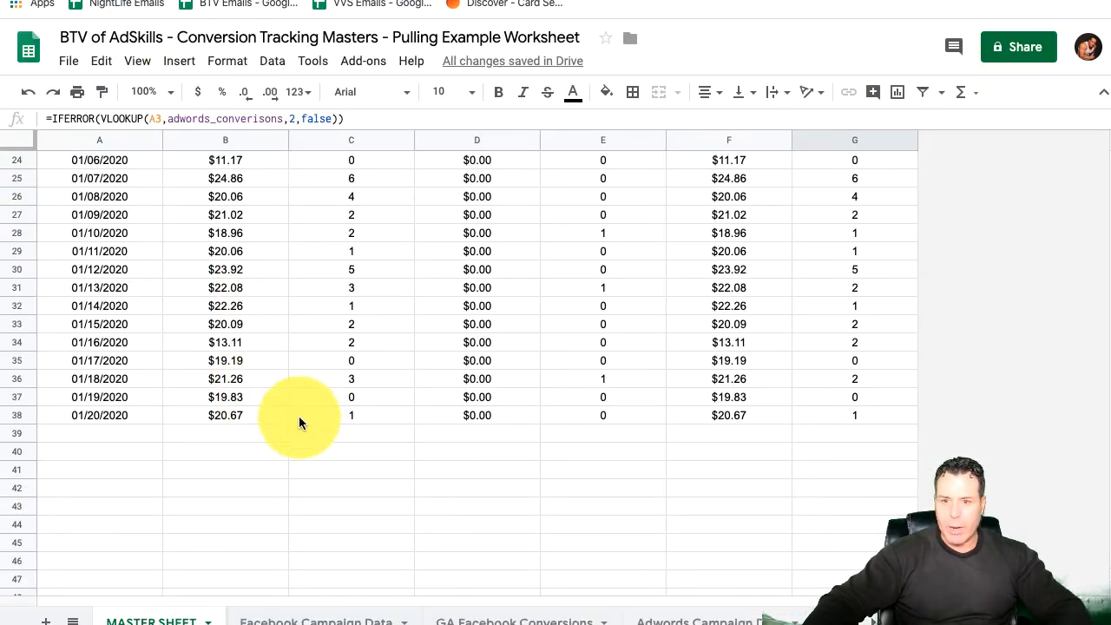
Step: Switch to the Google Sheets worksheet, open the Supermetrics sidebar on the Facebook Campaign Data sheet and refresh its Facebook Ads query
left_click(354, 618)
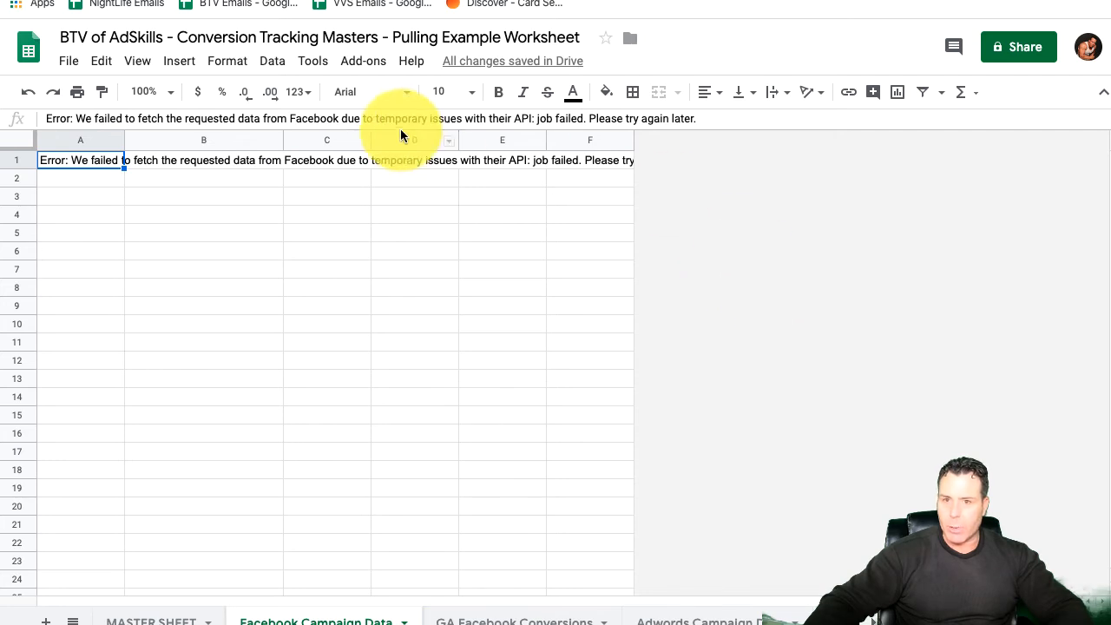
left_click(381, 59)
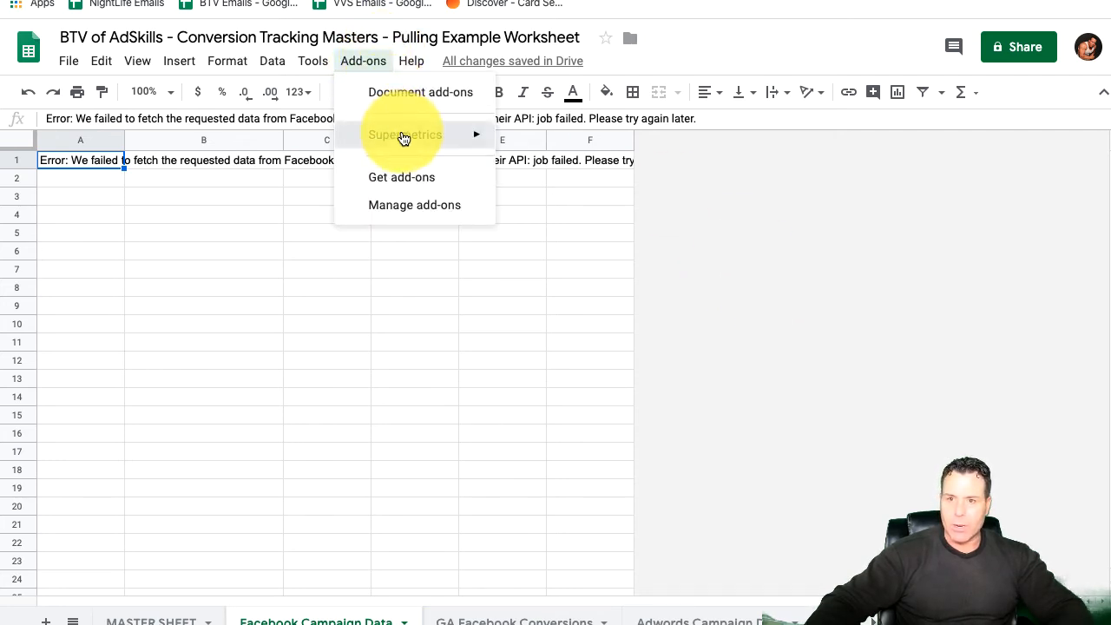
mouse_move(422, 134)
left_click(566, 141)
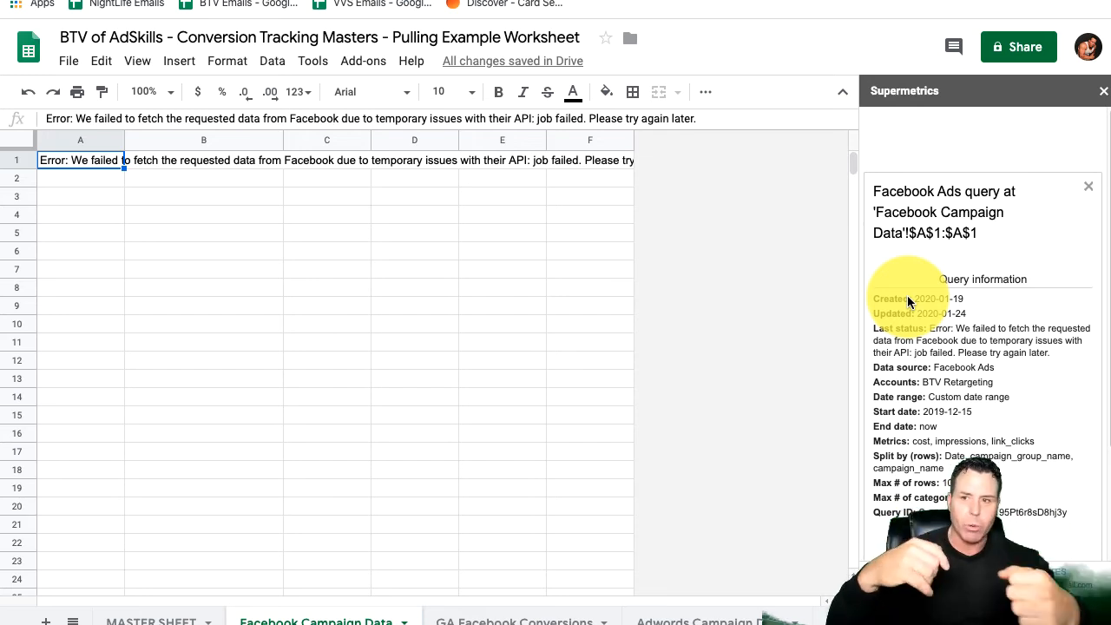
scroll(1000, 414, "down", 3)
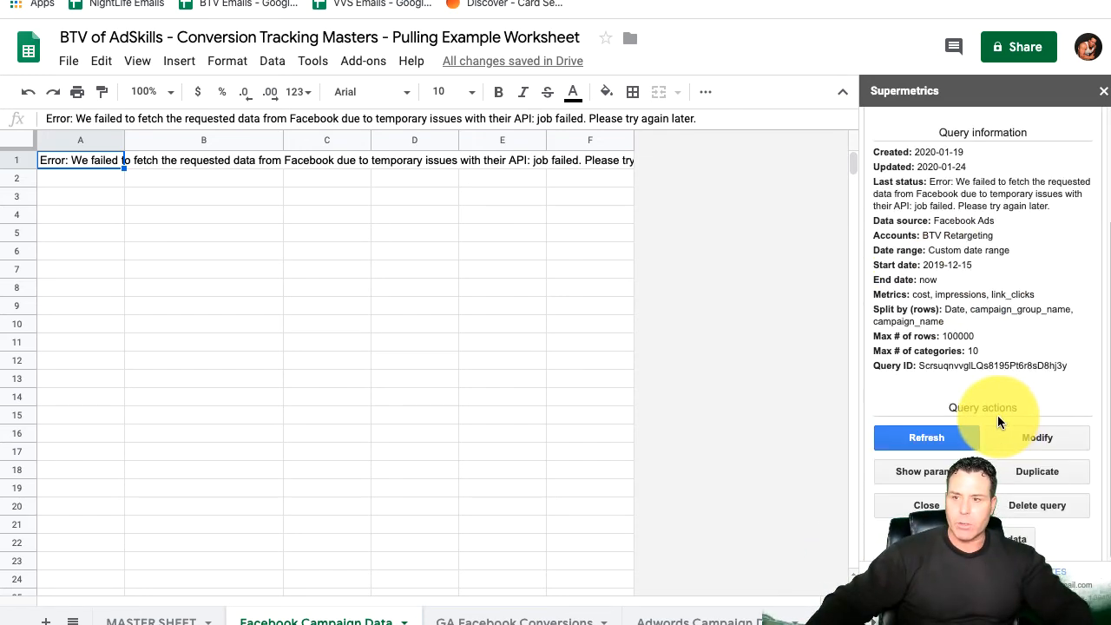
left_click(907, 436)
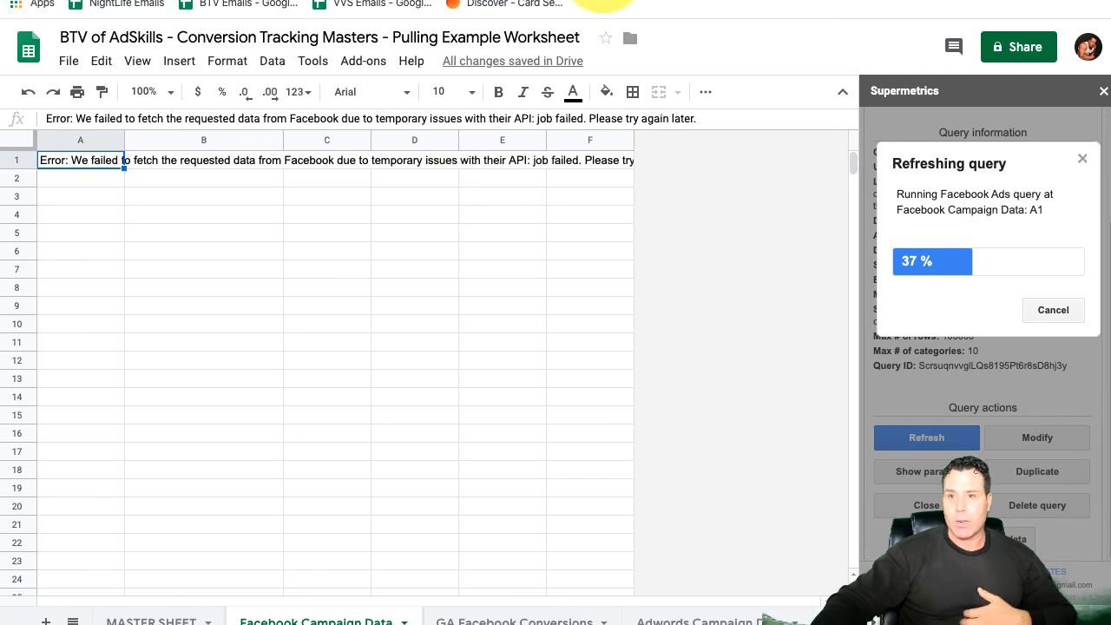
Step: Switch back to the BTV Paid Ads report in Data Studio, show it in view mode and look over its charts
left_click(575, 1)
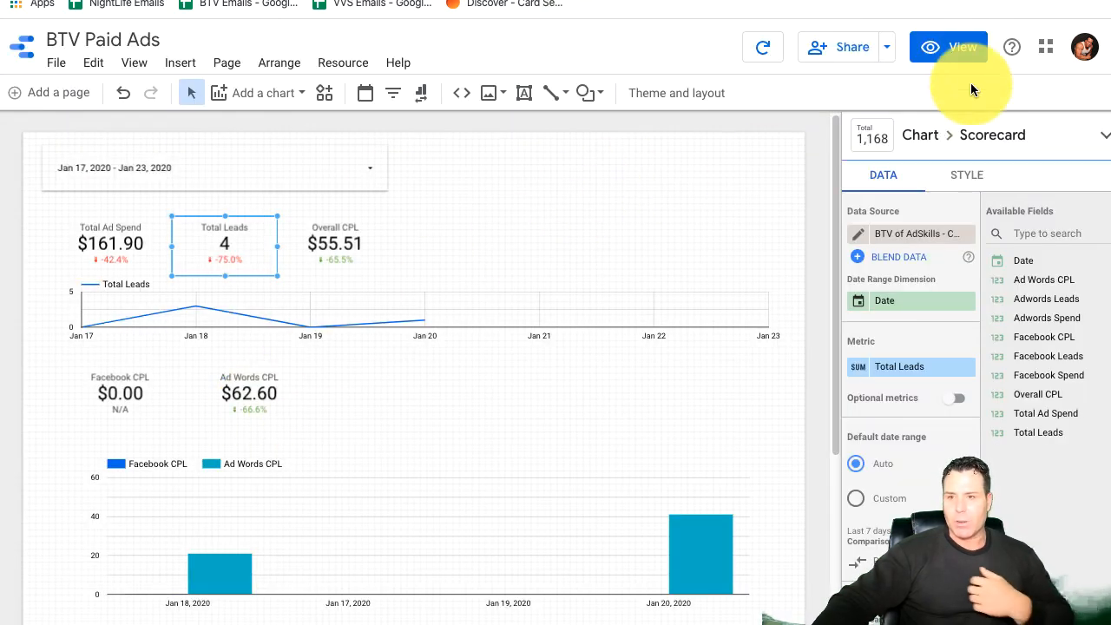
left_click(958, 55)
scroll(529, 379, "down", 3)
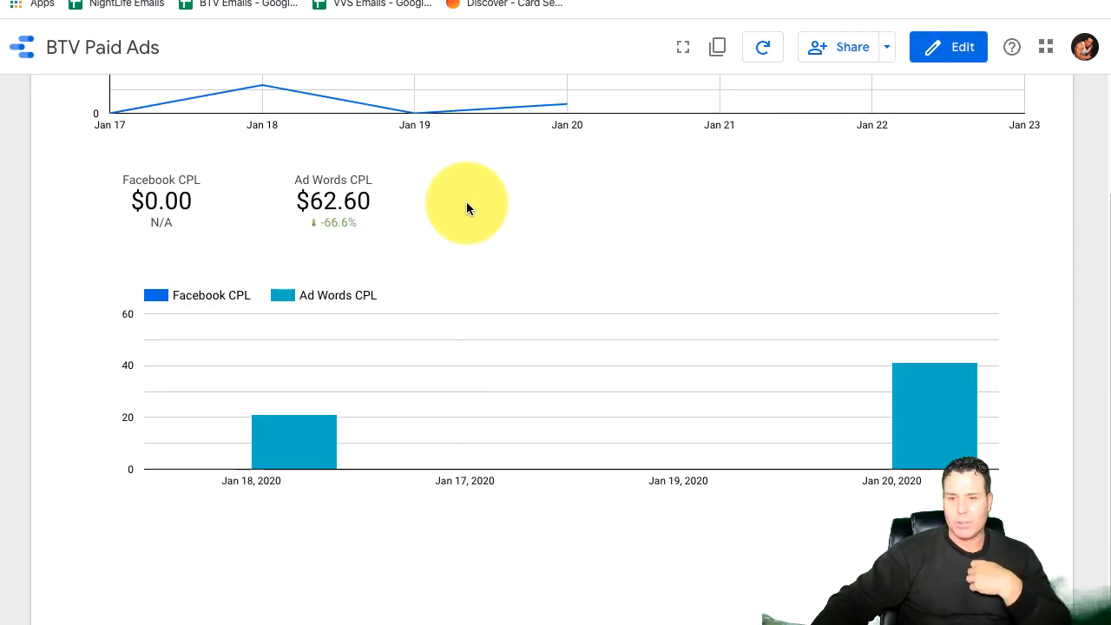
scroll(486, 328, "up", 3)
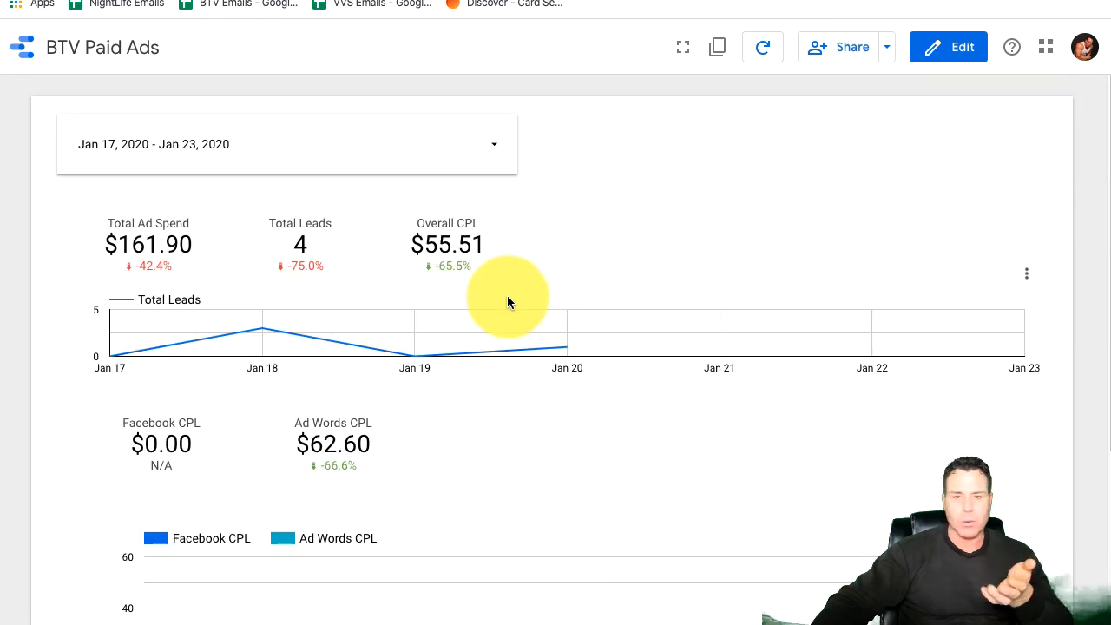